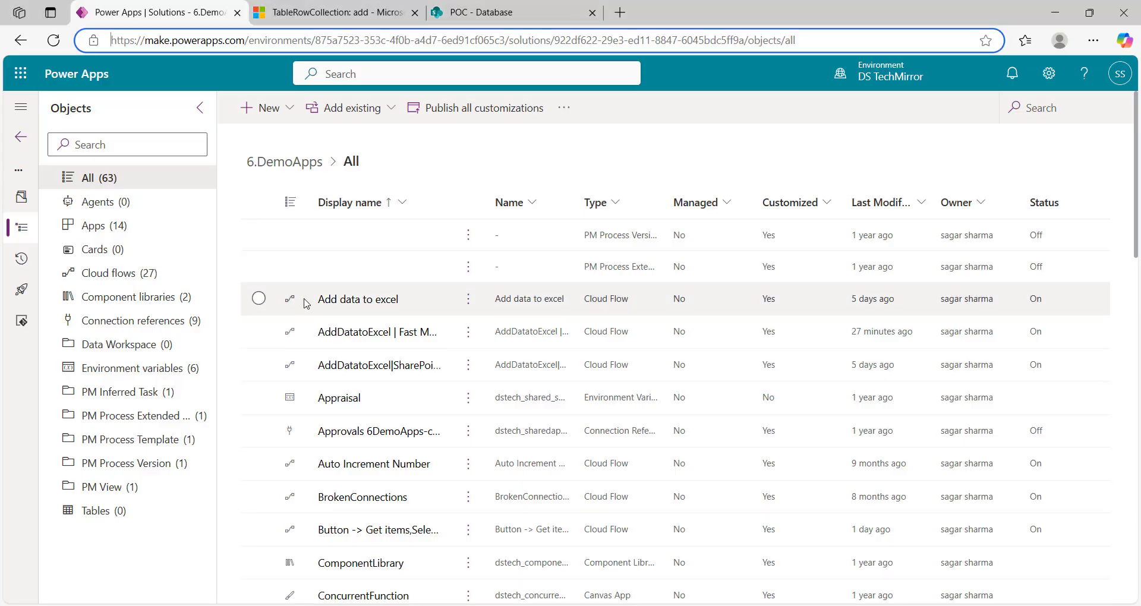
# Step: Create an instant cloud flow named AddRowtoExcel-FastMethod-Demo in the solution, using the Manually trigger a flow trigger
pyautogui.click(275, 114)
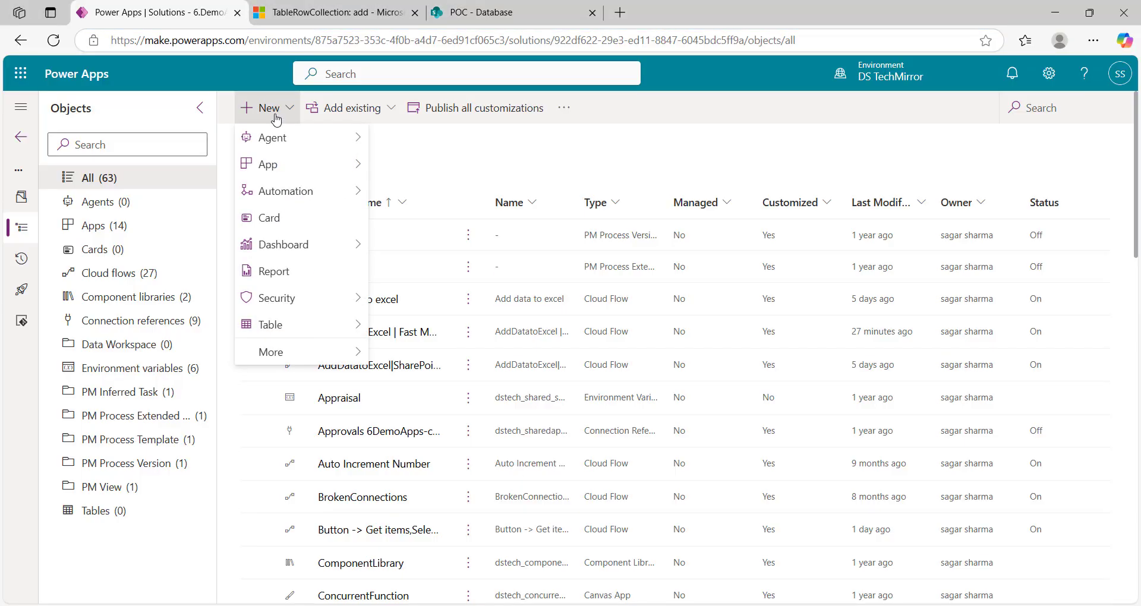
pyautogui.moveTo(297, 191)
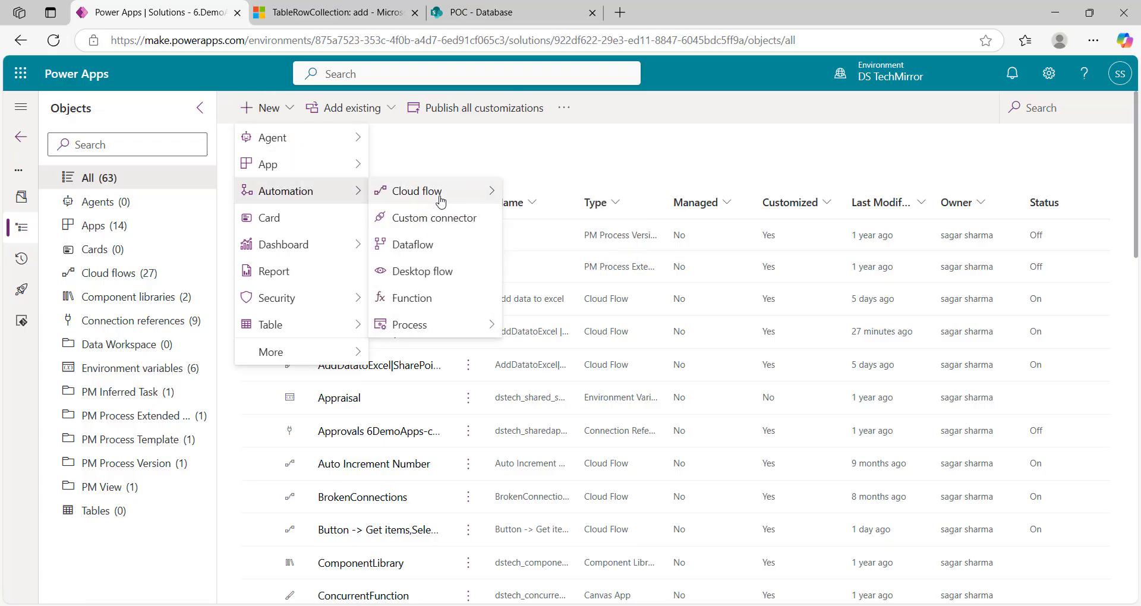
pyautogui.moveTo(494, 191)
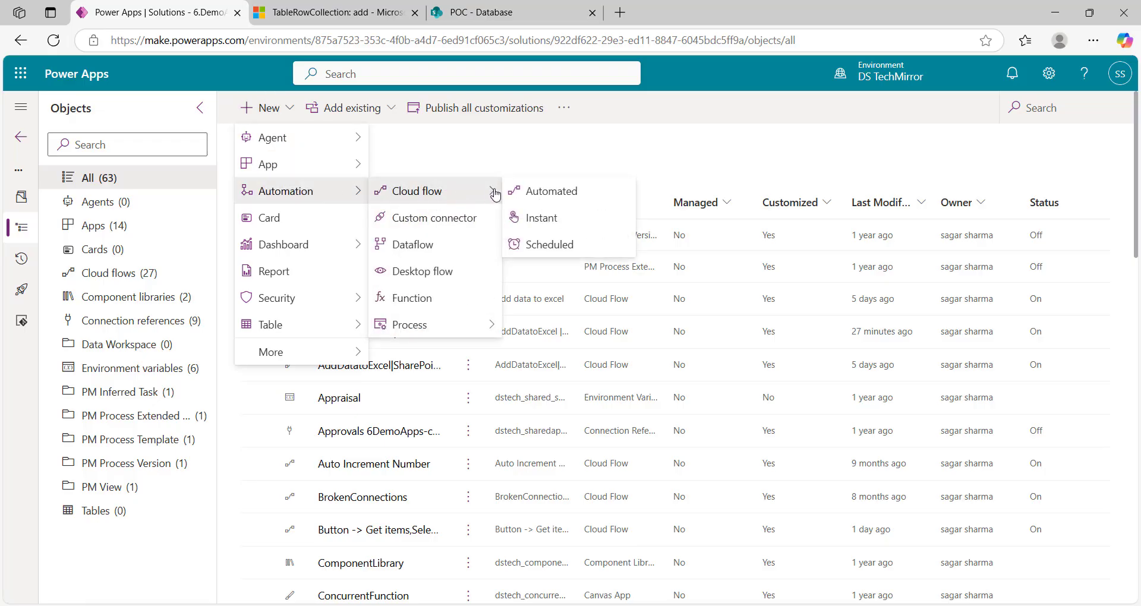
pyautogui.click(577, 216)
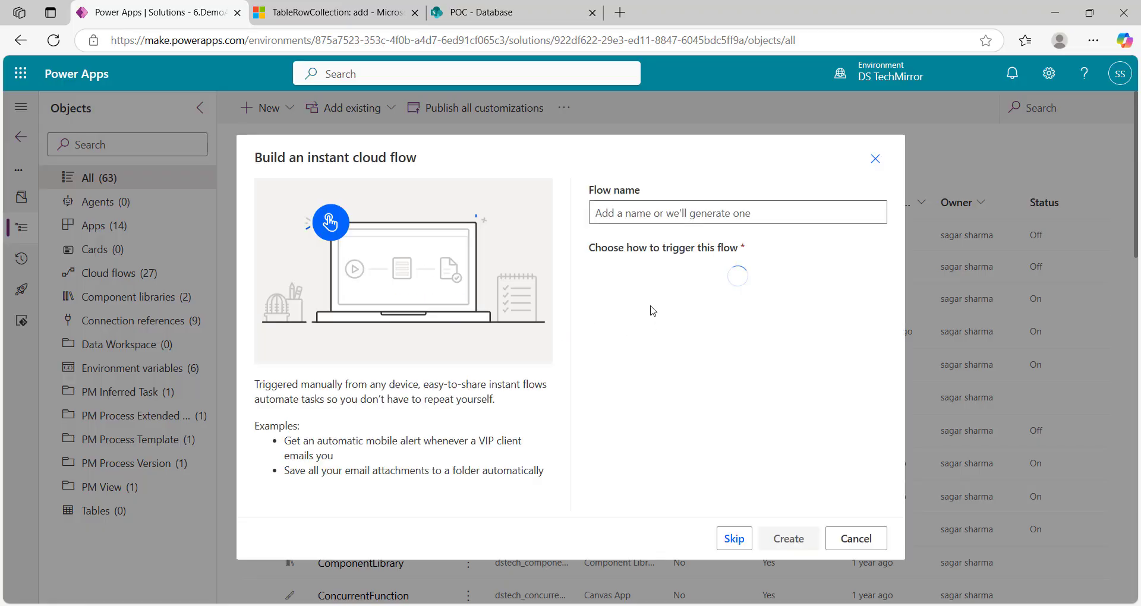
pyautogui.click(652, 216)
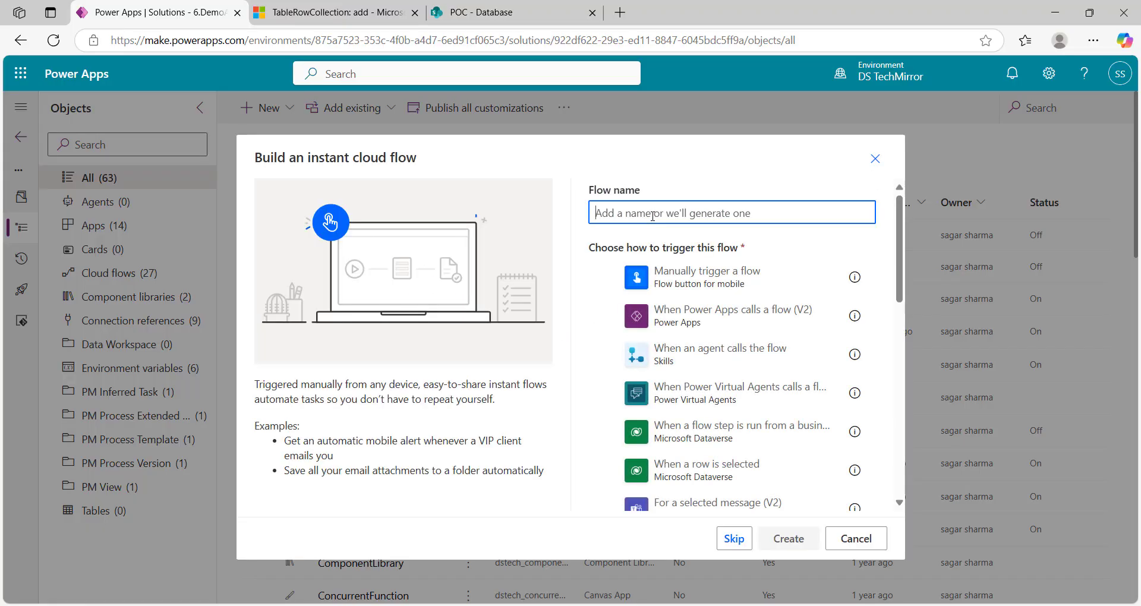
pyautogui.write('AddRow')
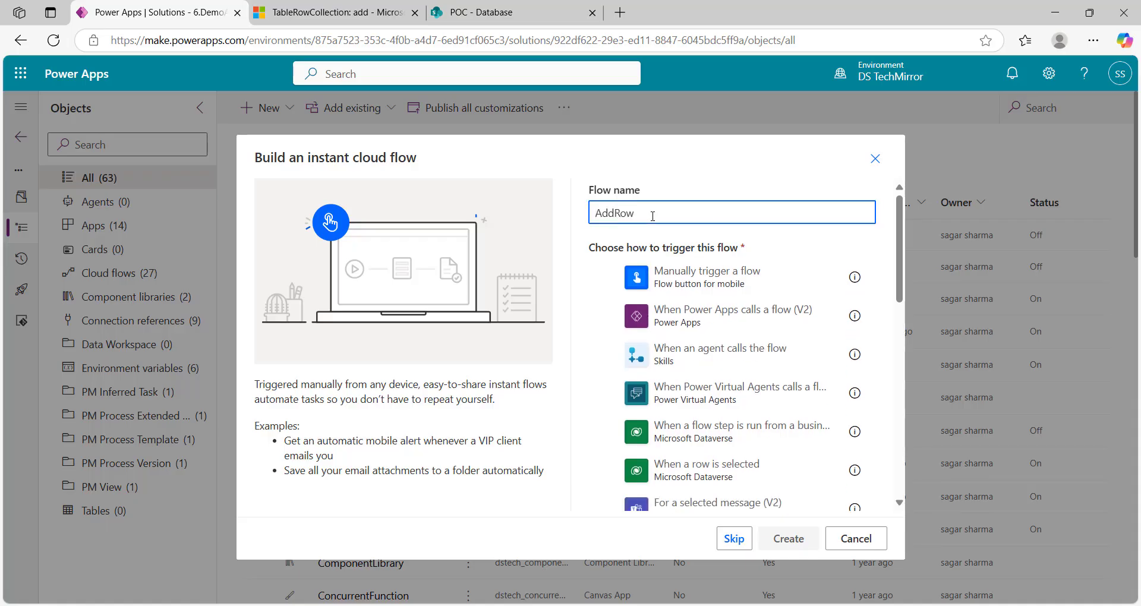
pyautogui.write('toExcel-FastMethod-Demo')
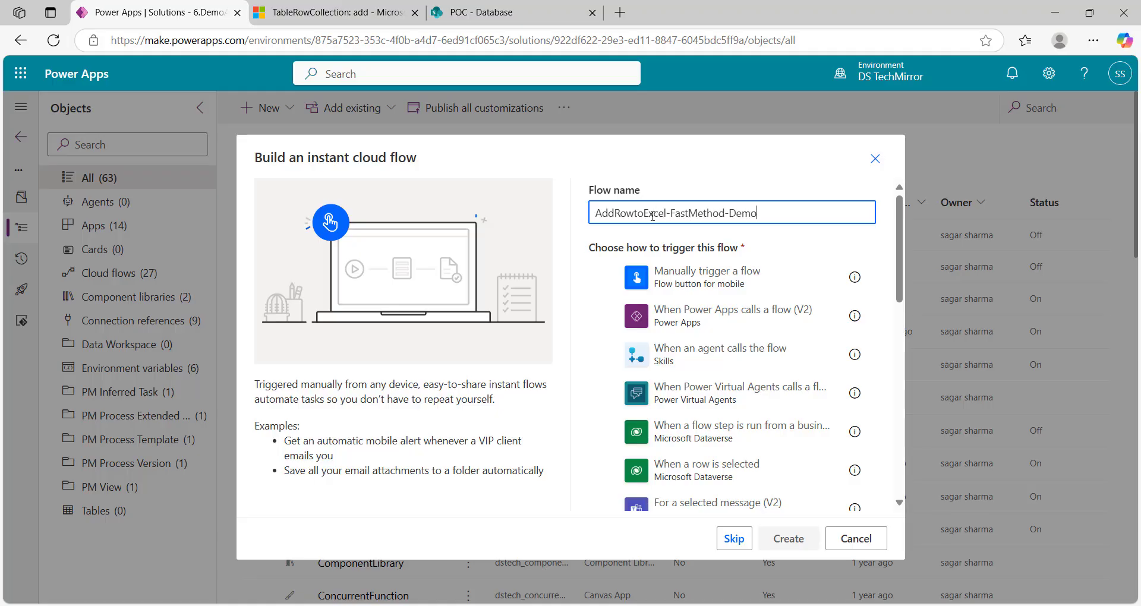
pyautogui.click(753, 267)
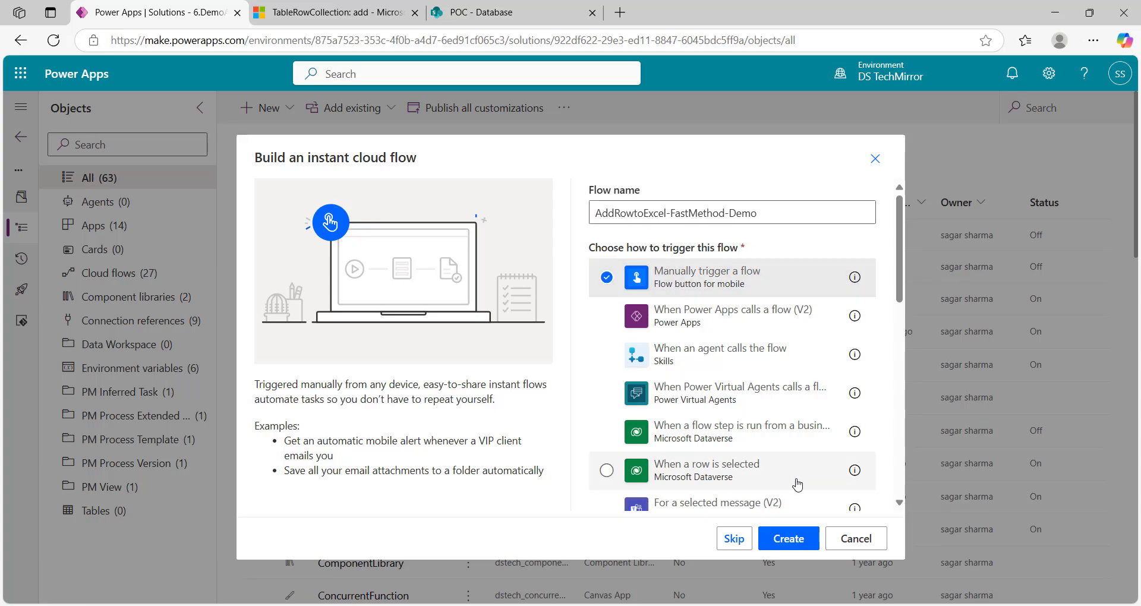
pyautogui.click(790, 538)
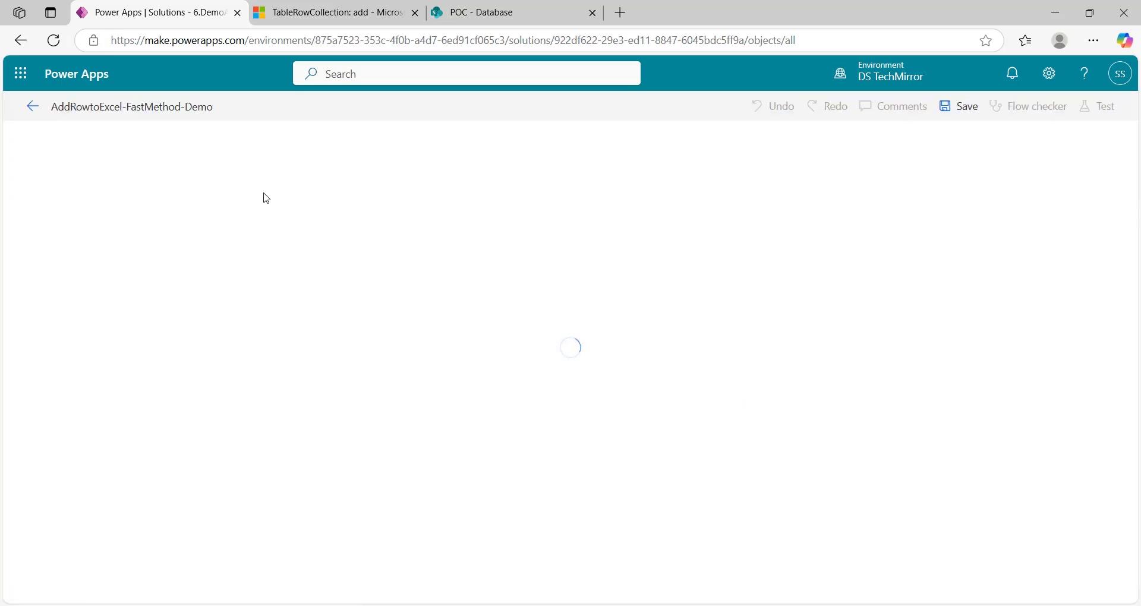
# Step: Check the item count in the SharePoint Database list's settings, and return to the flow in Power Apps
pyautogui.click(500, 17)
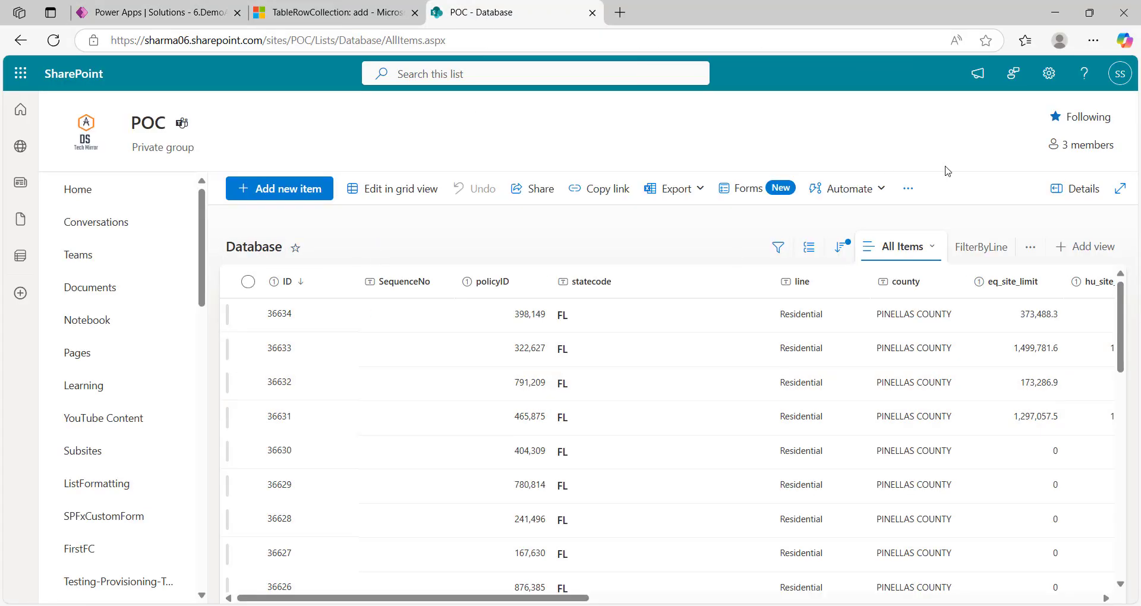
pyautogui.click(1049, 73)
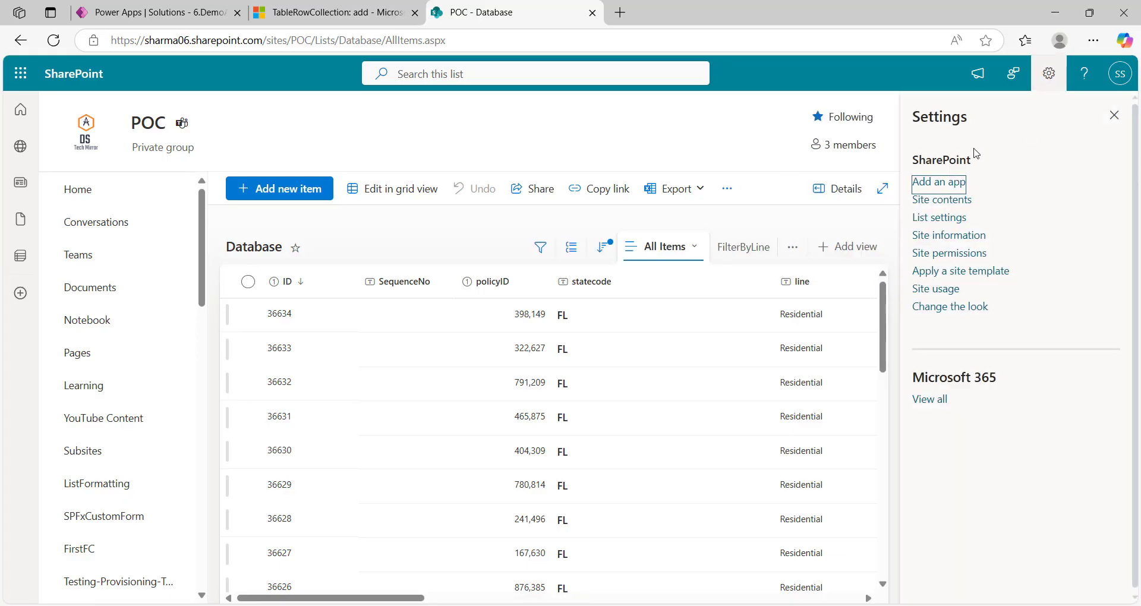
pyautogui.click(938, 218)
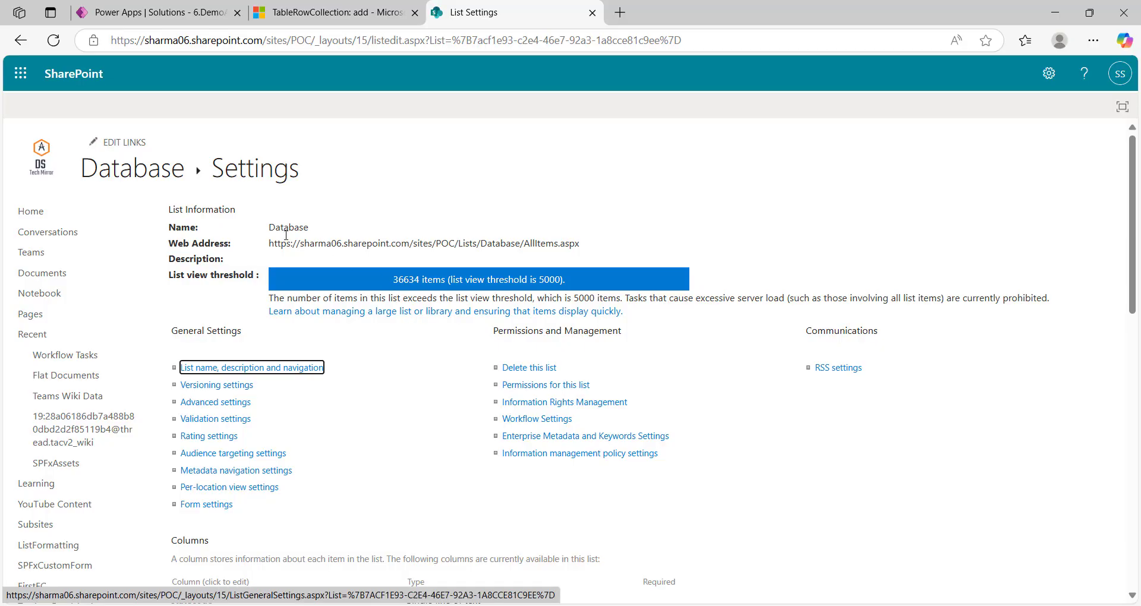
pyautogui.click(137, 167)
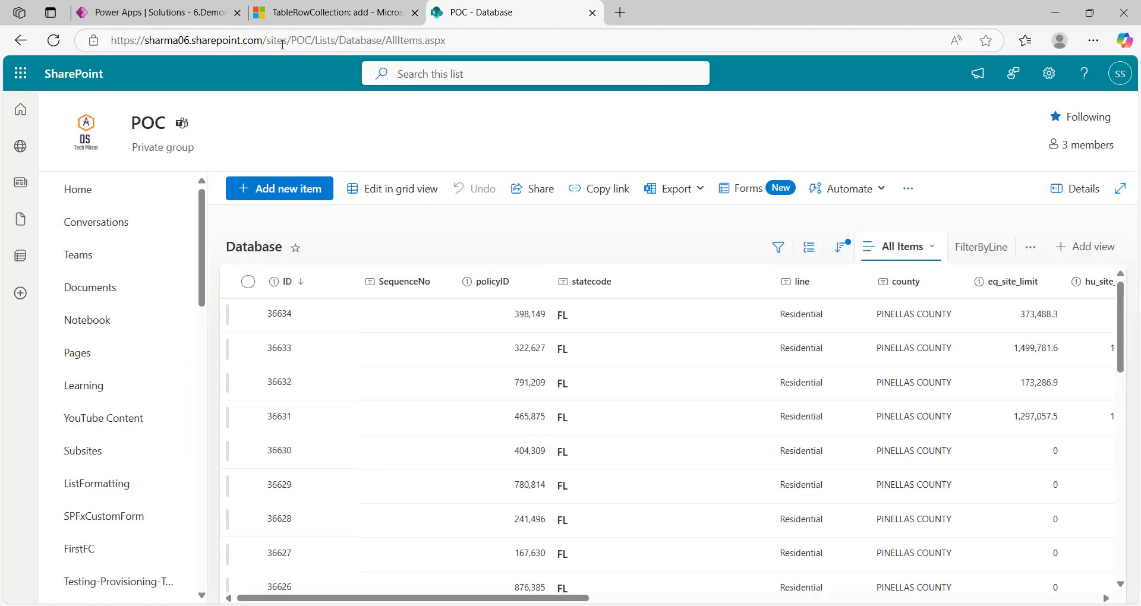
pyautogui.click(201, 18)
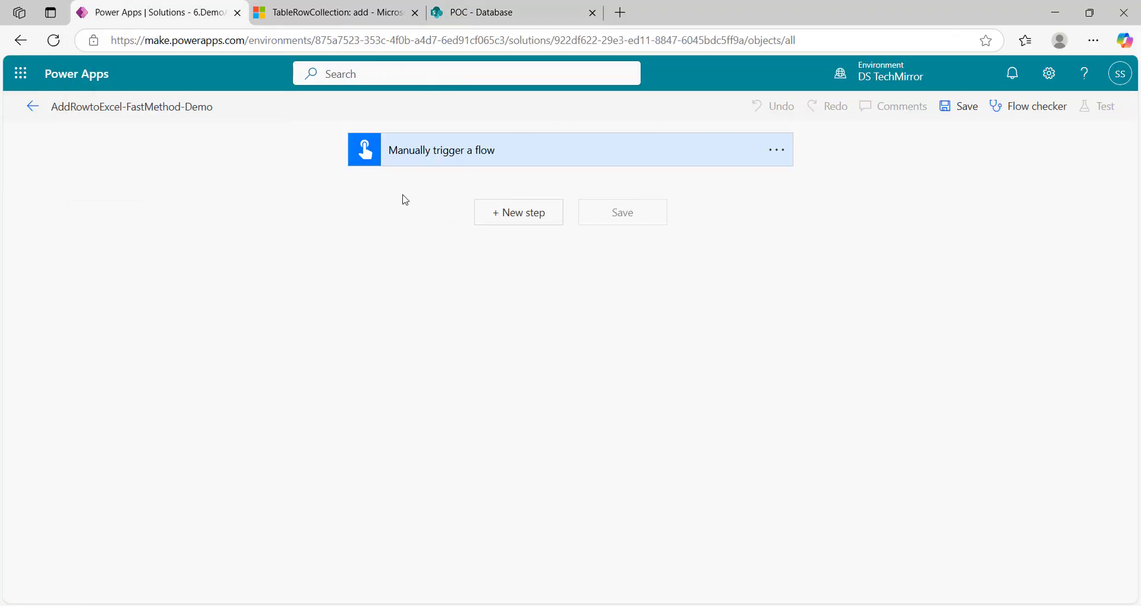
# Step: Add a SharePoint Get items action that reads the Database list on the POC site, with its advanced options shown
pyautogui.click(517, 220)
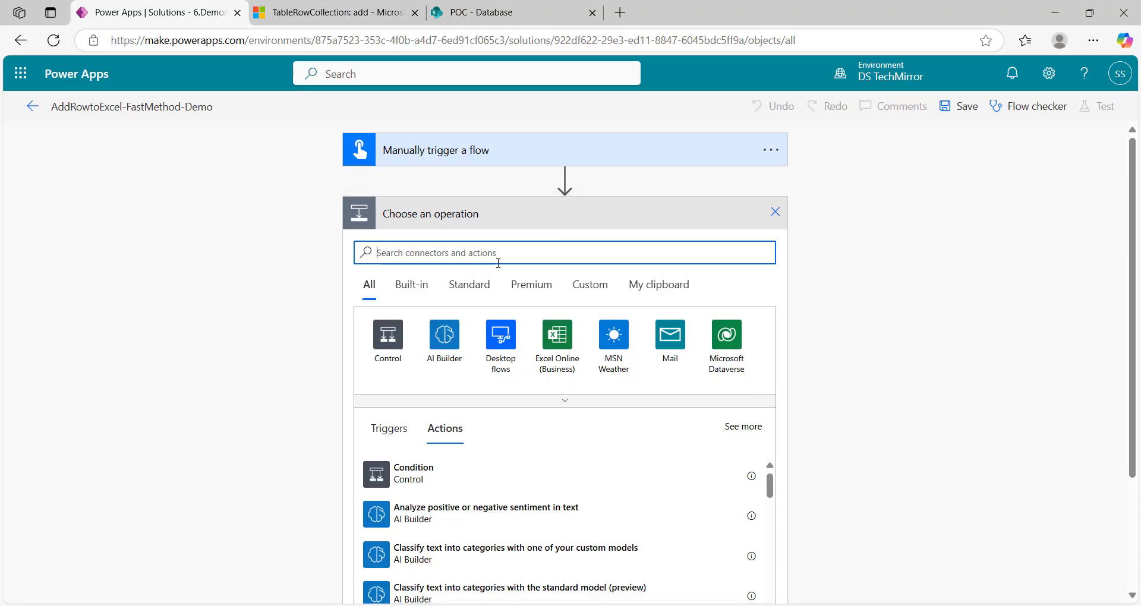
pyautogui.write('get items')
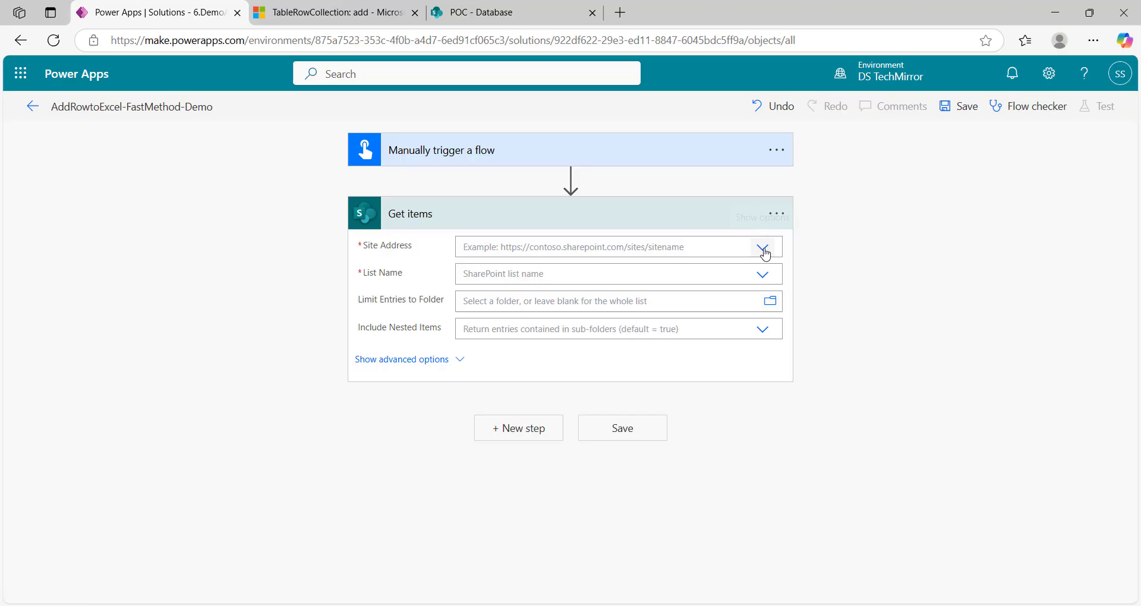
pyautogui.click(763, 248)
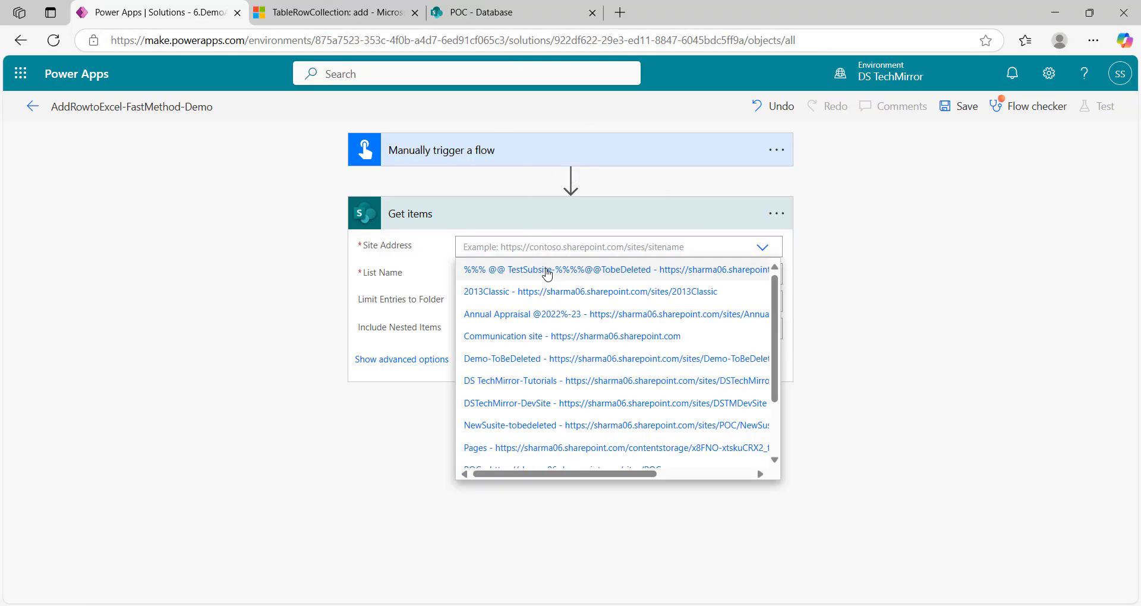
pyautogui.scroll(-3, 533, 375)
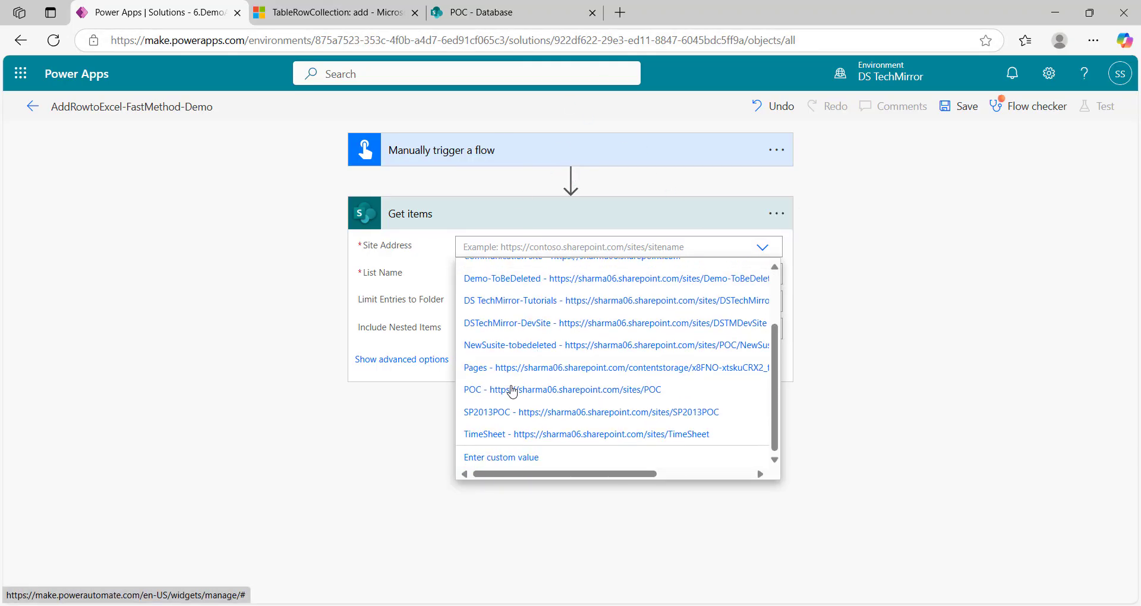
pyautogui.click(506, 391)
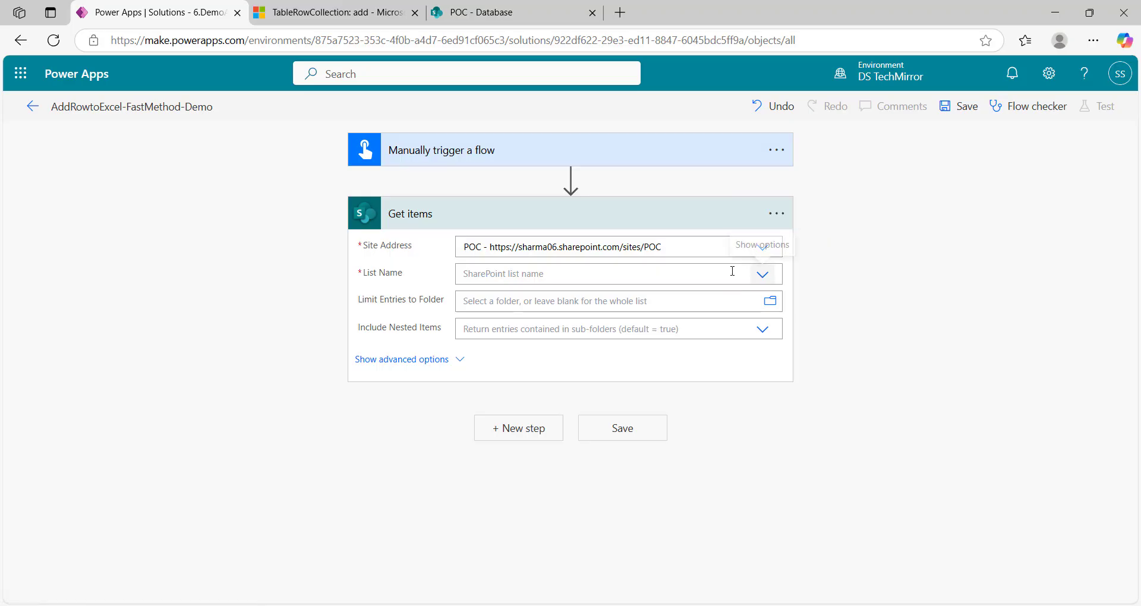
pyautogui.click(763, 277)
pyautogui.click(680, 357)
pyautogui.click(679, 357)
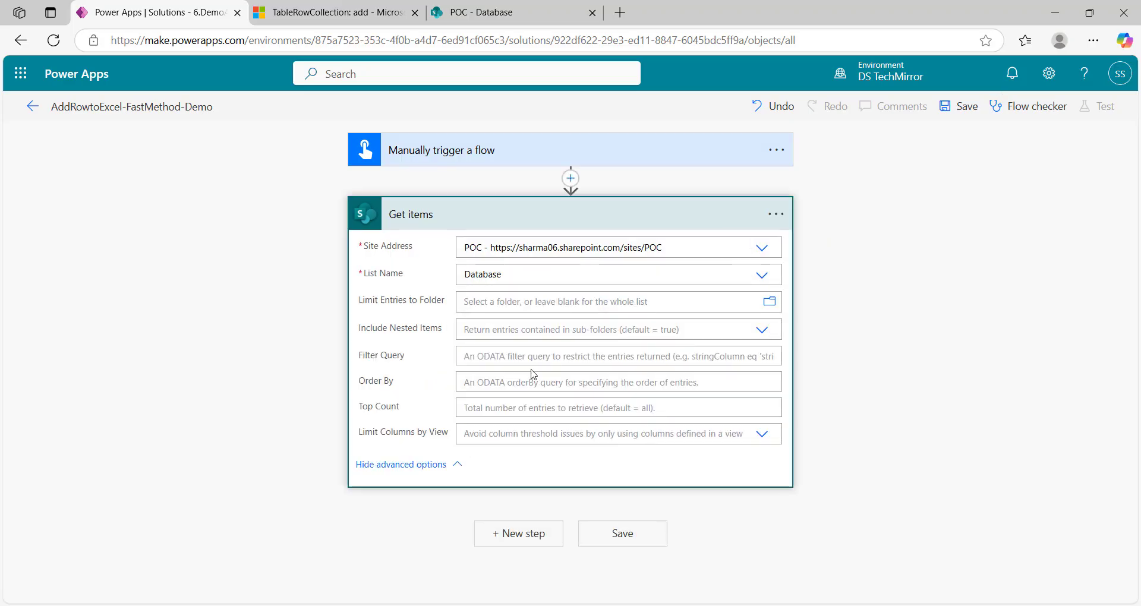
# Step: Set the Top Count of the Get items action to 40 and collapse its card
pyautogui.click(486, 409)
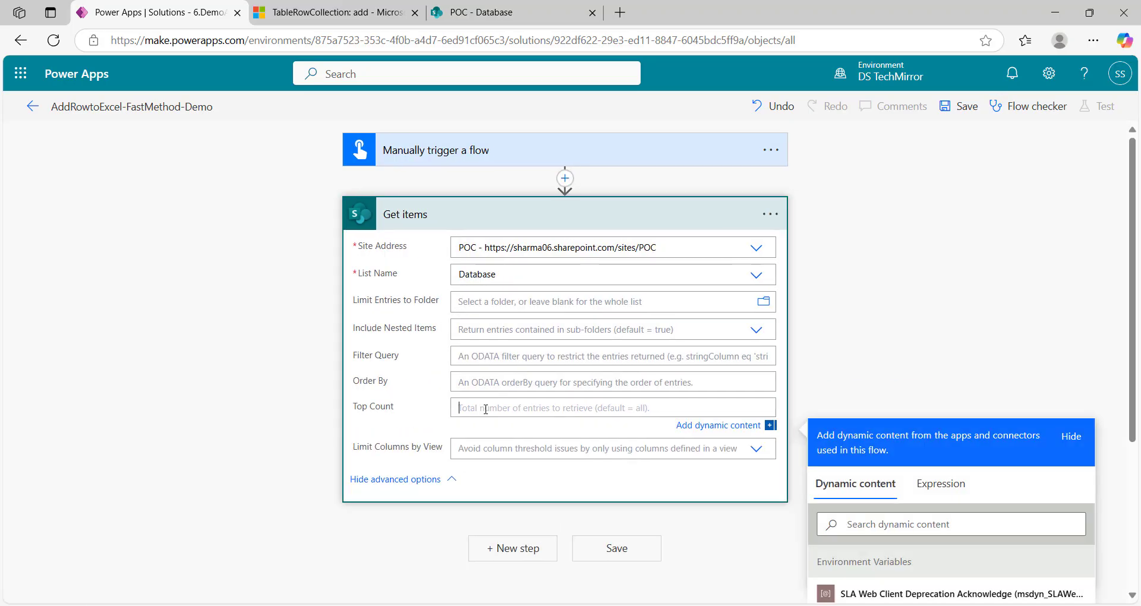
pyautogui.write('40')
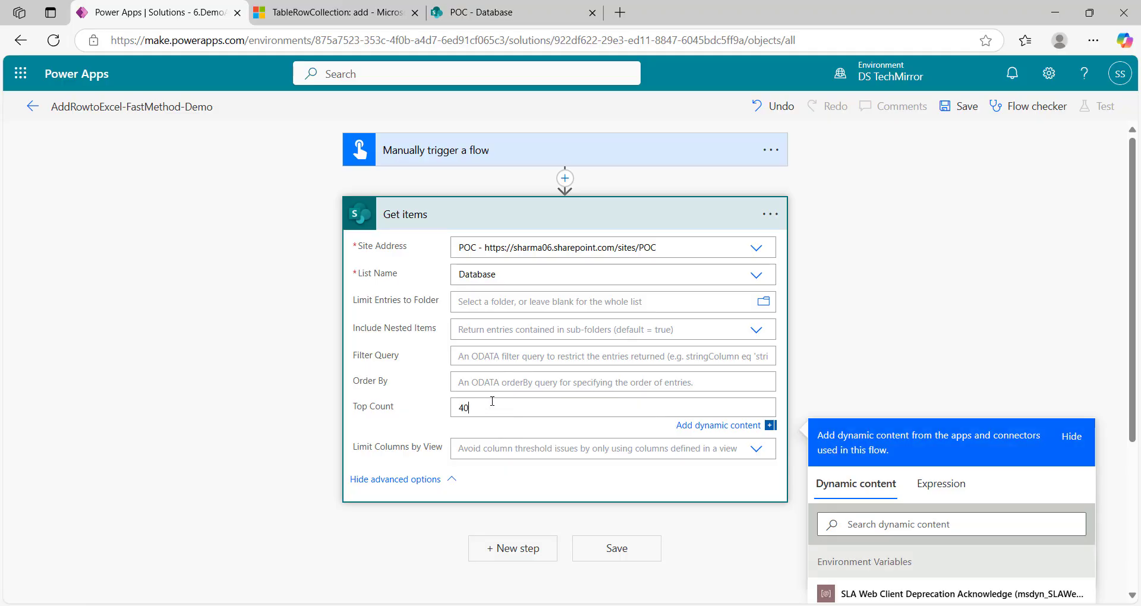
pyautogui.click(573, 230)
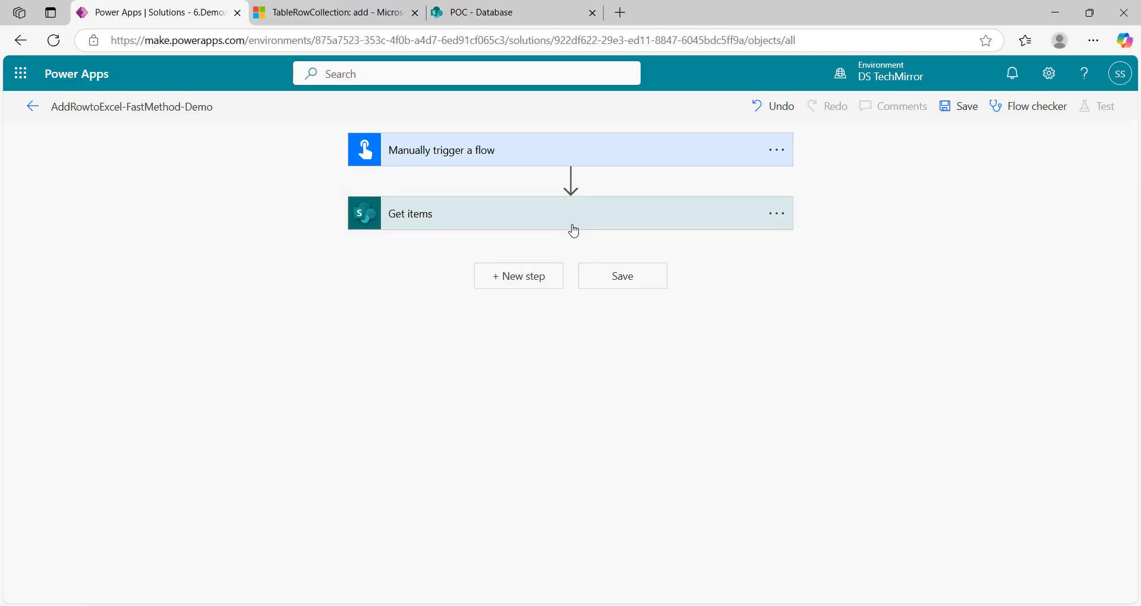
pyautogui.click(524, 226)
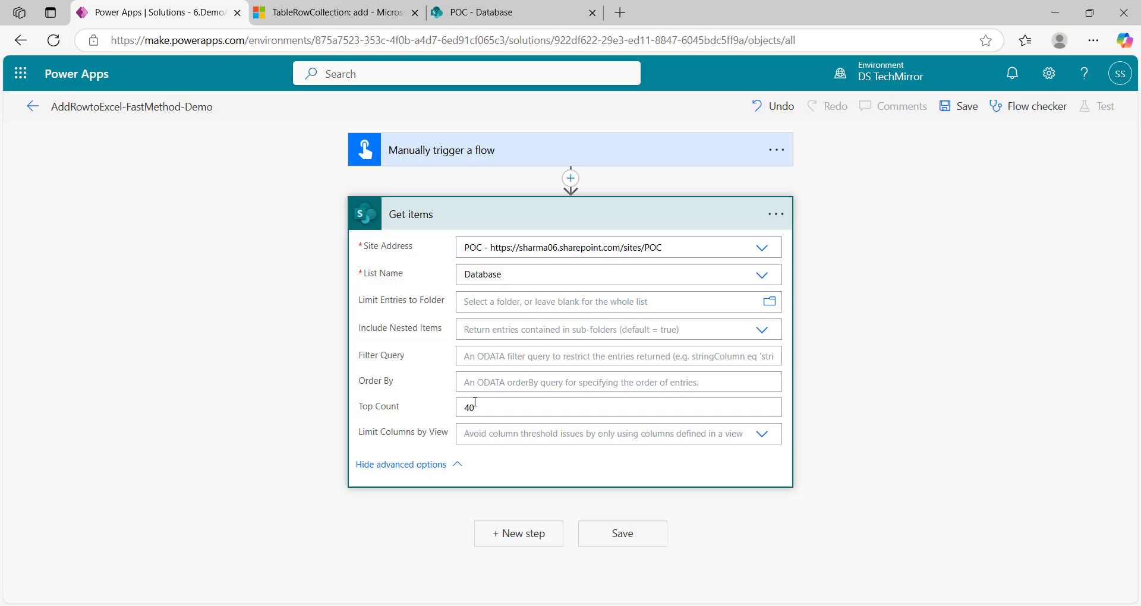
pyautogui.click(506, 230)
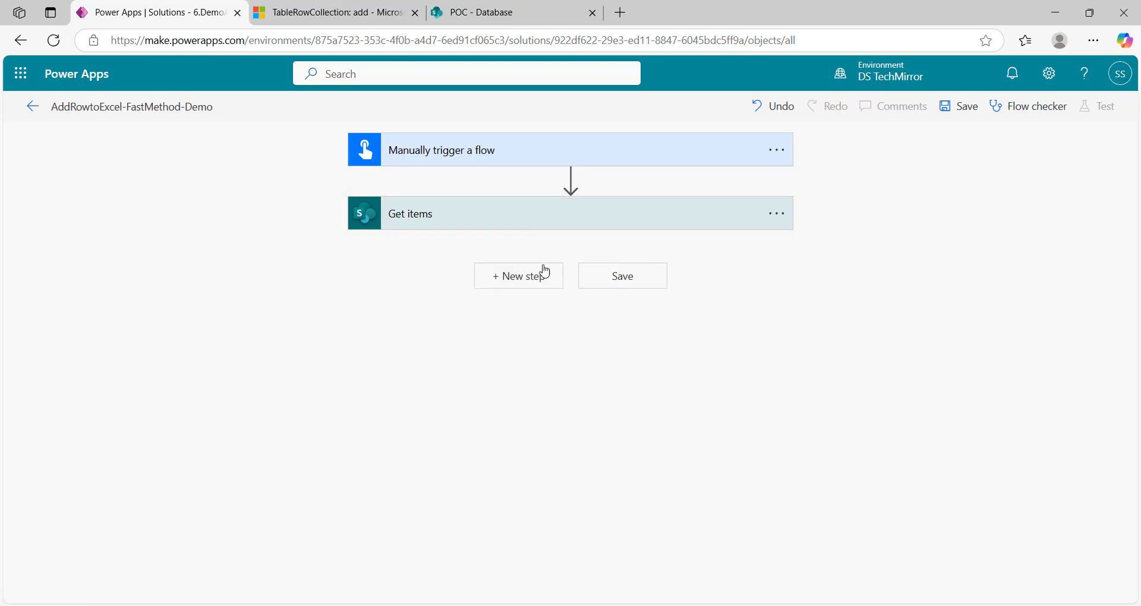
# Step: Add a OneDrive for Business Create file action after Get items, leaving its fields empty
pyautogui.click(534, 286)
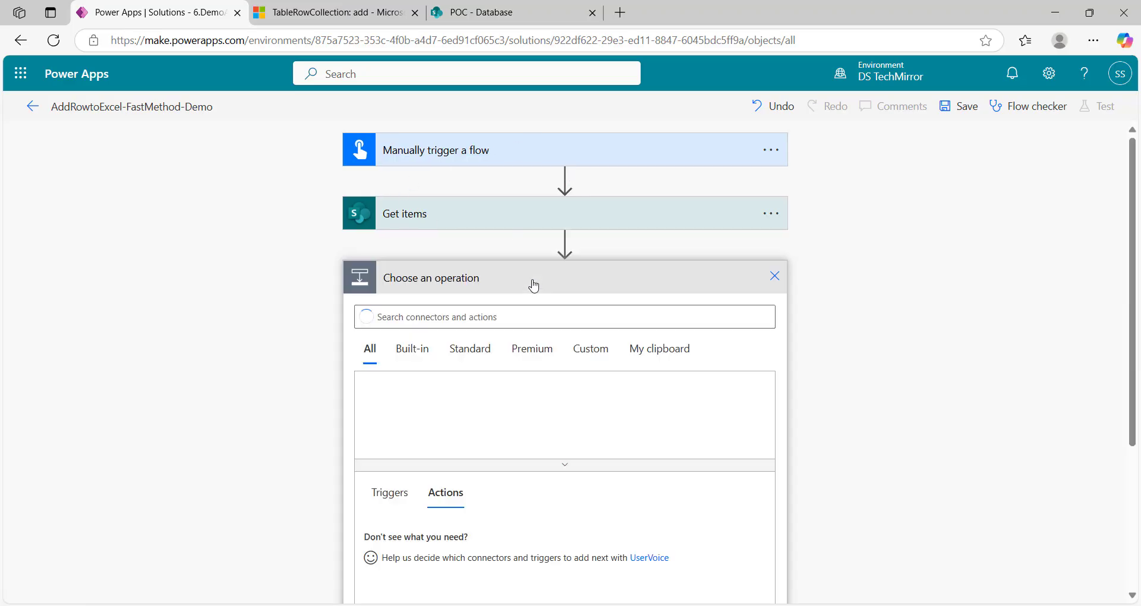
pyautogui.write('create file')
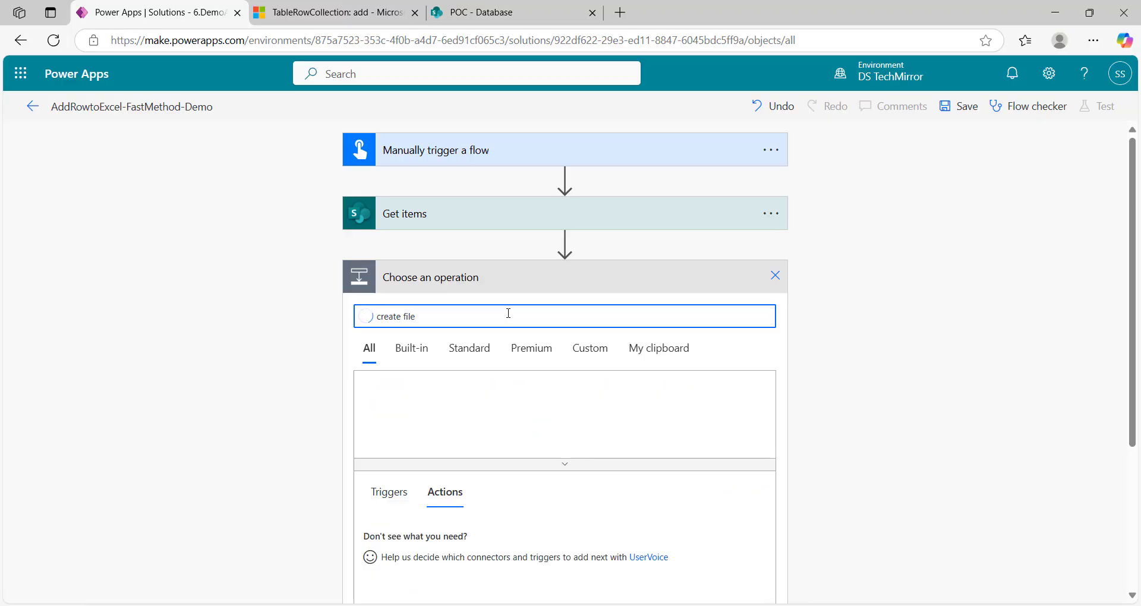
pyautogui.click(398, 416)
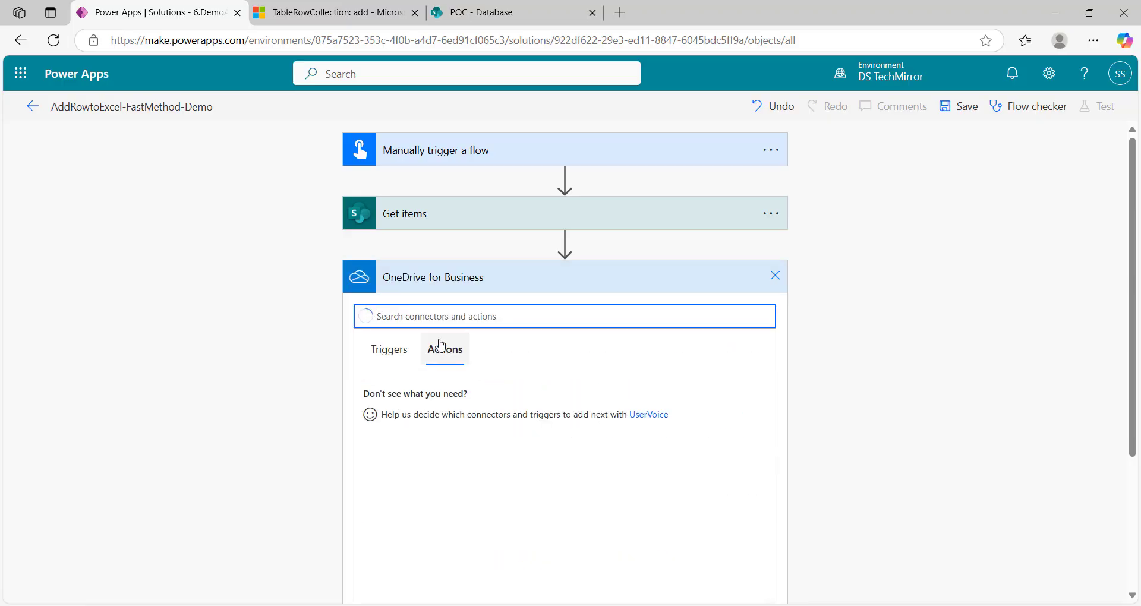
pyautogui.click(454, 392)
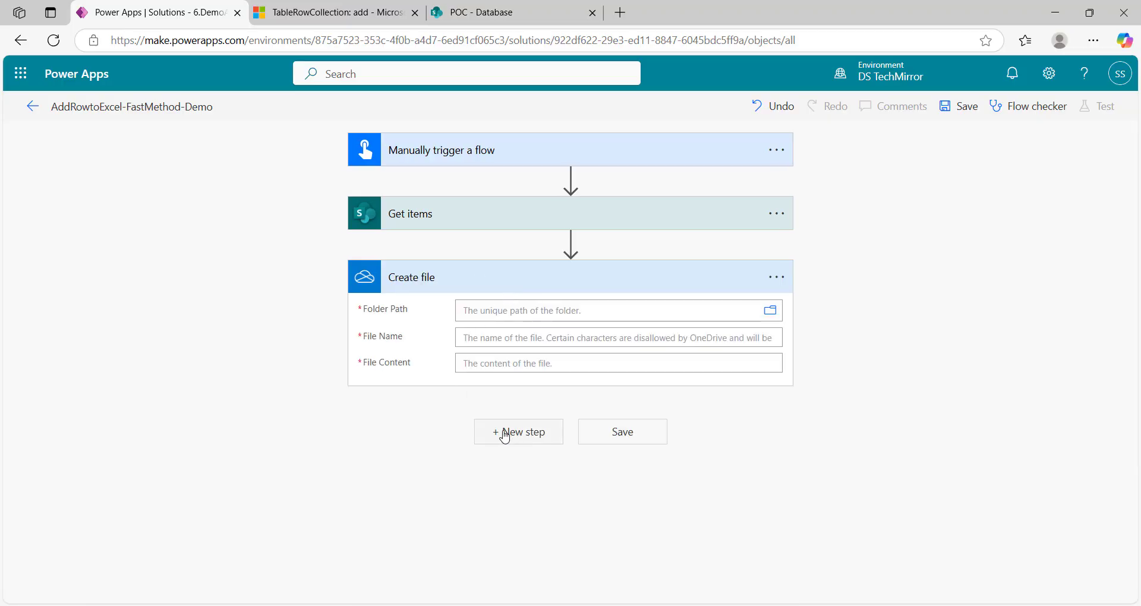
pyautogui.click(505, 438)
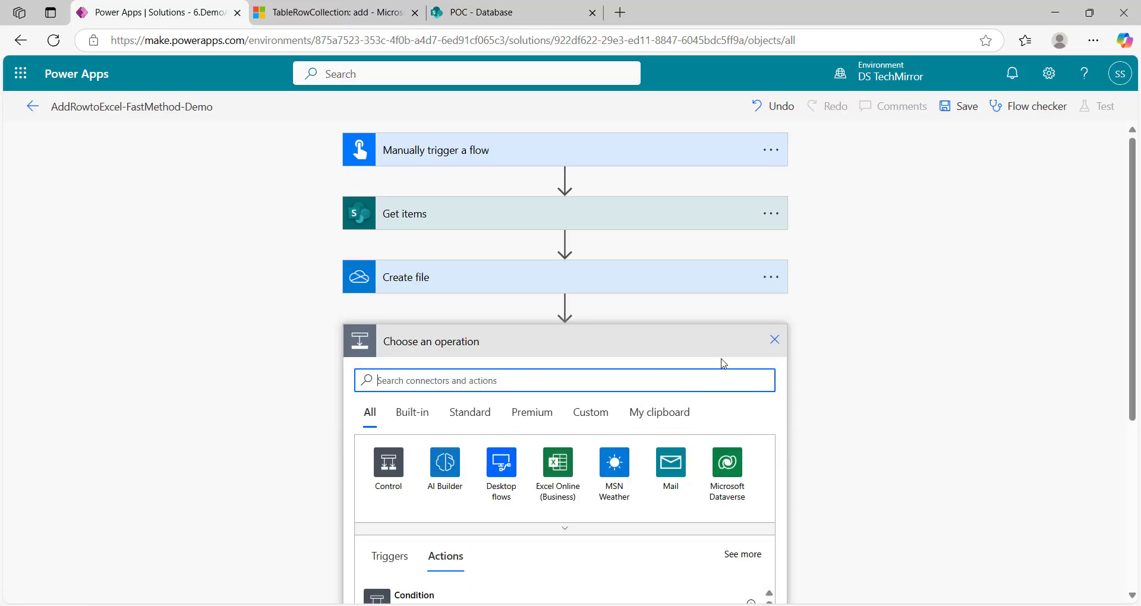
pyautogui.click(774, 341)
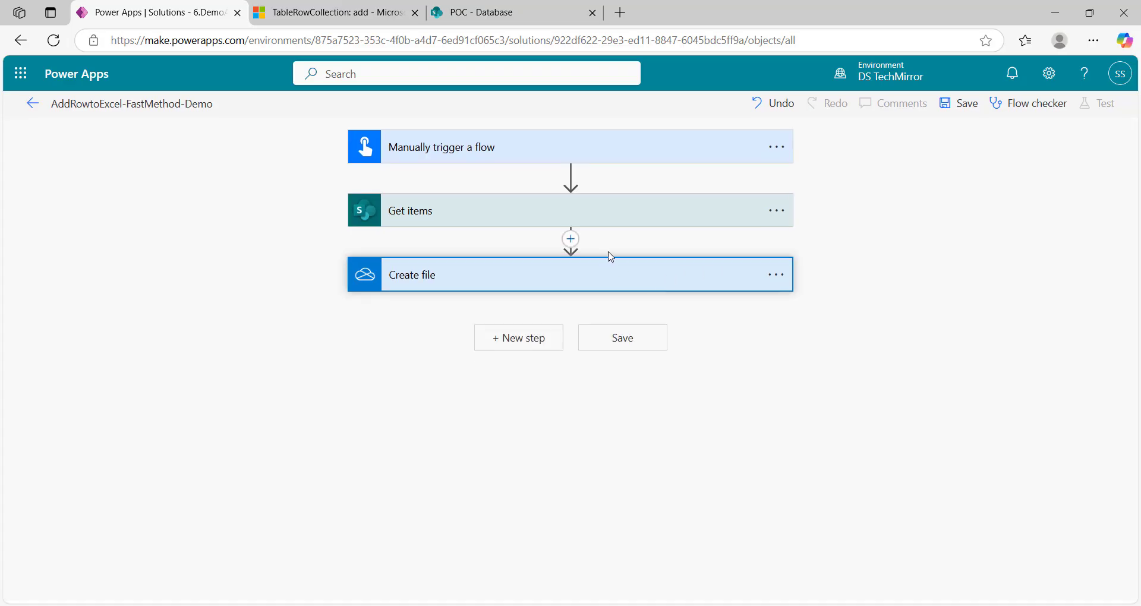
# Step: Insert a Data Operation Select action between Get items and Create file
pyautogui.click(571, 239)
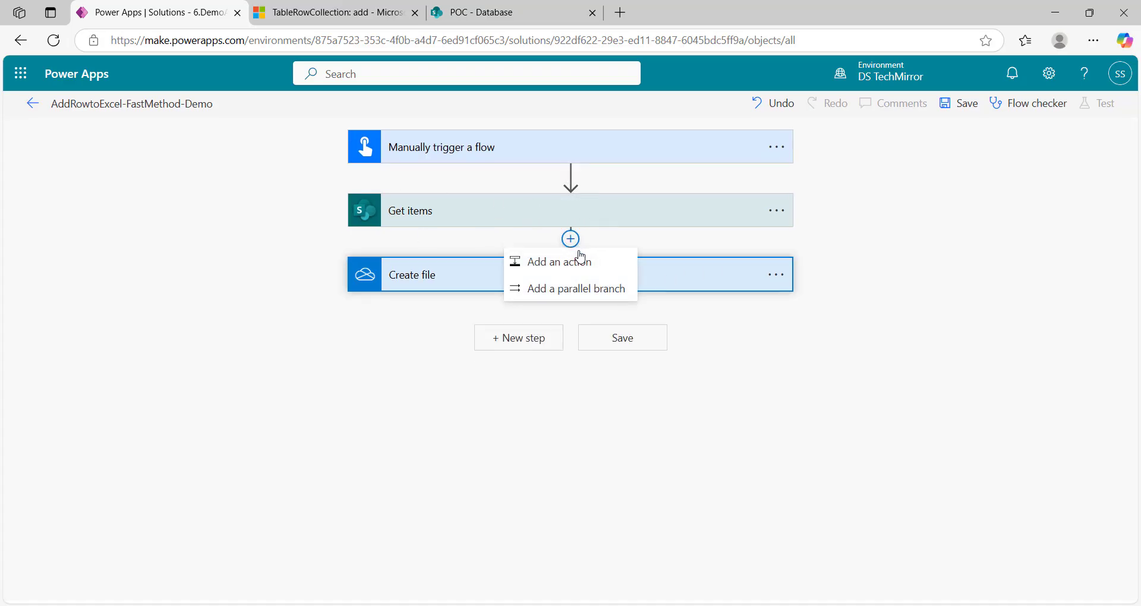
pyautogui.click(581, 259)
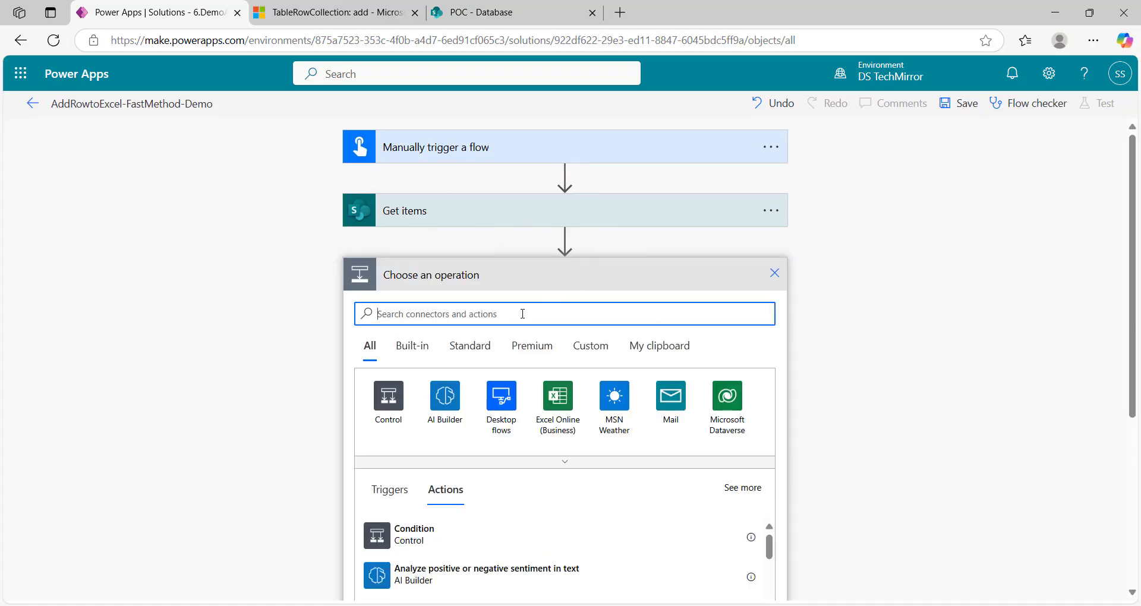
pyautogui.write('select')
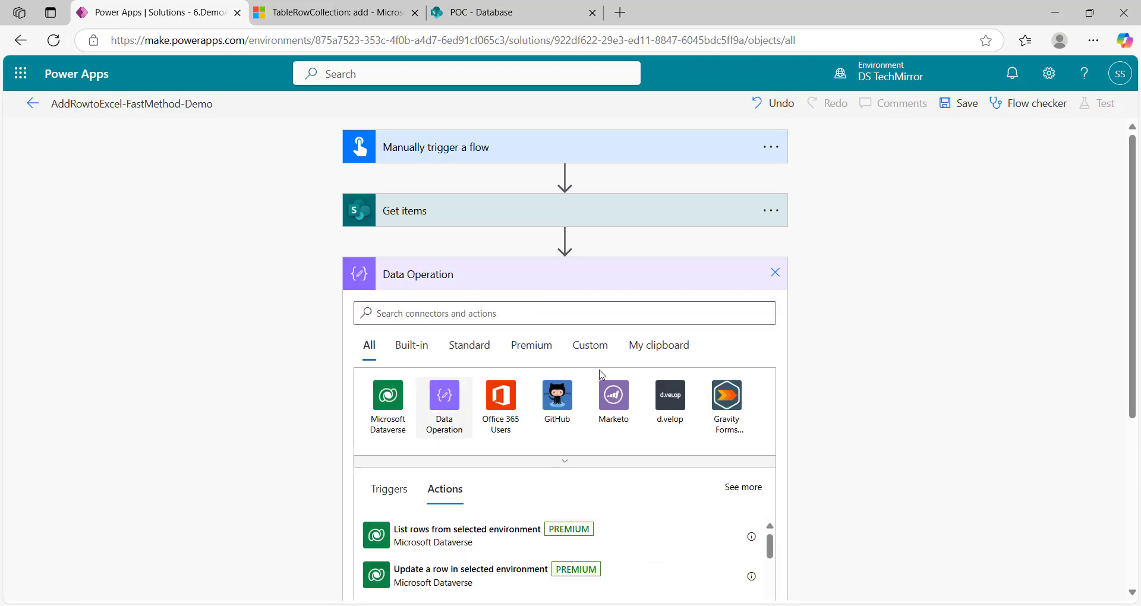
pyautogui.click(444, 395)
pyautogui.scroll(-3, 542, 424)
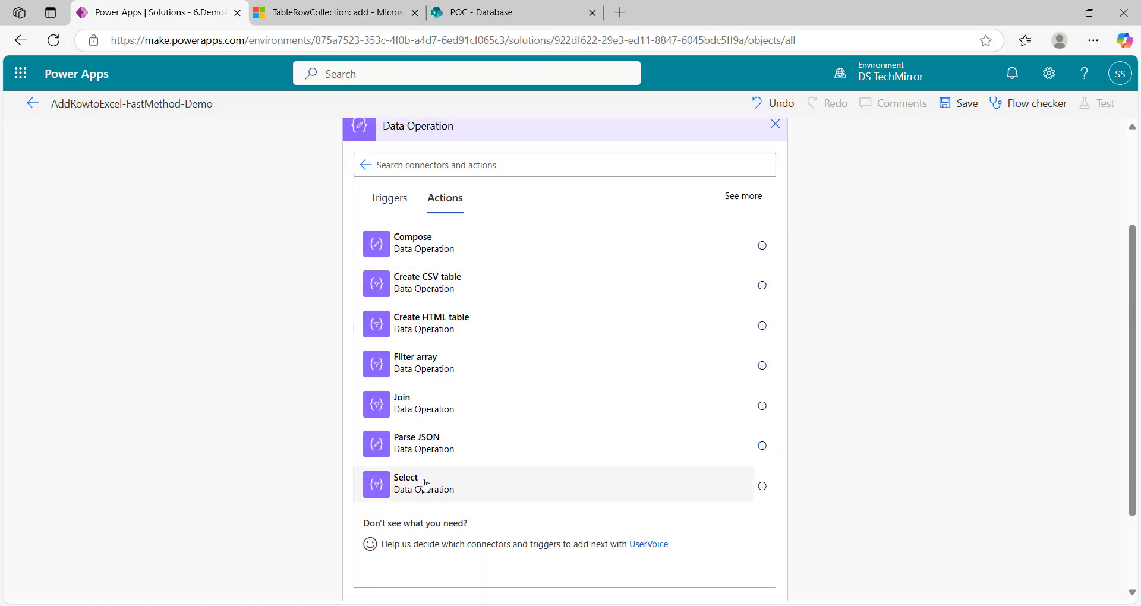
pyautogui.click(423, 480)
# Step: Set the From input of the Select action to the value output of Get items
pyautogui.click(555, 307)
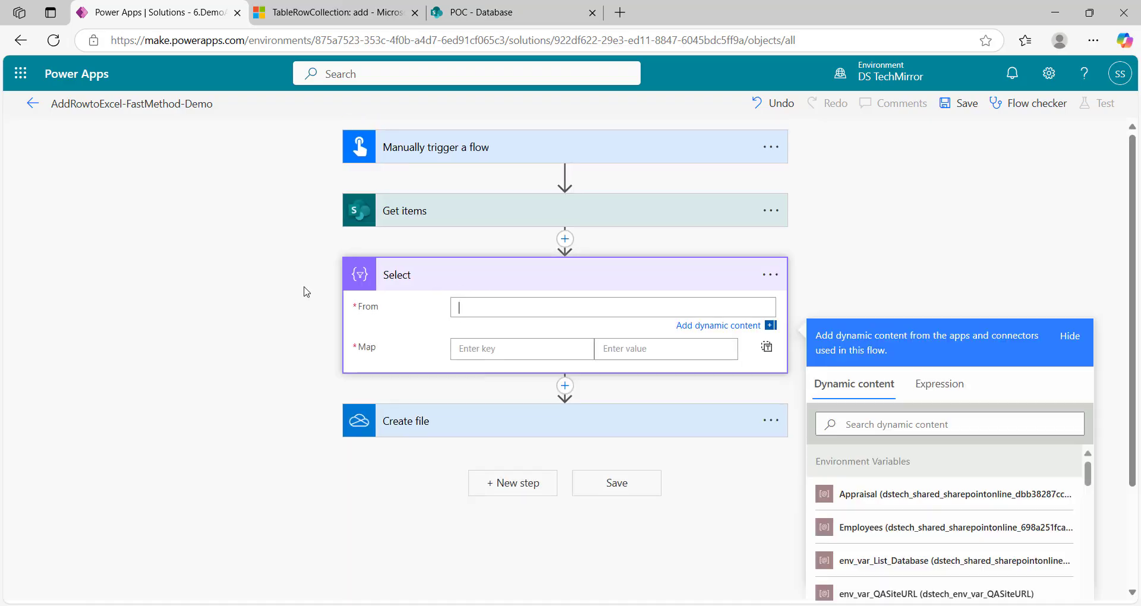
pyautogui.scroll(-10, 1010, 452)
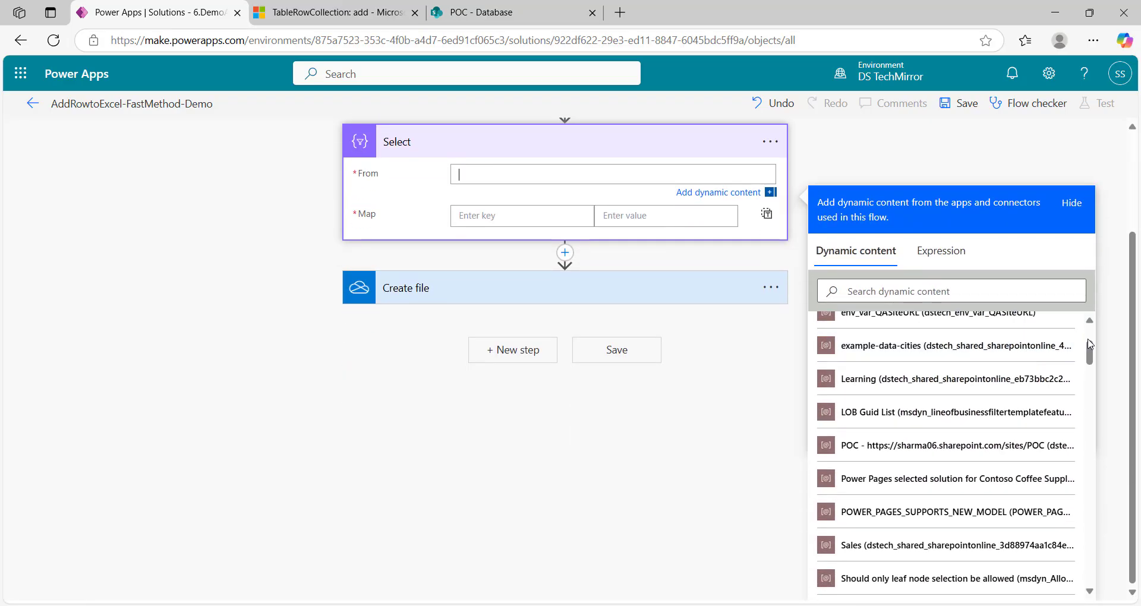
pyautogui.scroll(-3, 1093, 376)
pyautogui.scroll(2, 1092, 375)
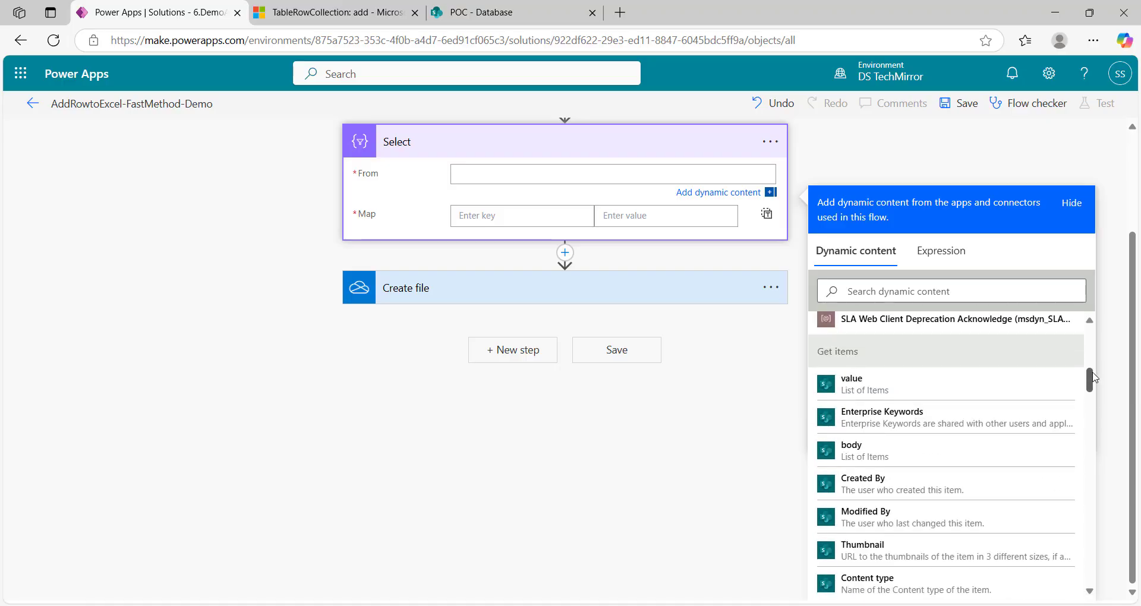
pyautogui.click(947, 389)
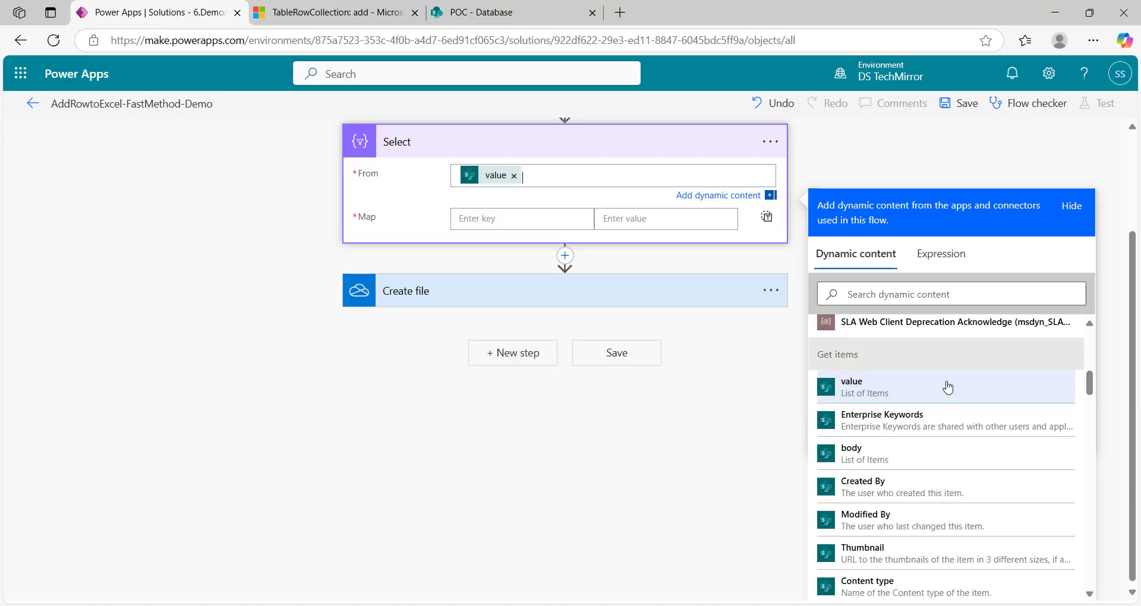
# Step: Switch the Select action's Map to text mode and enter square brackets with an empty line between them
pyautogui.click(526, 220)
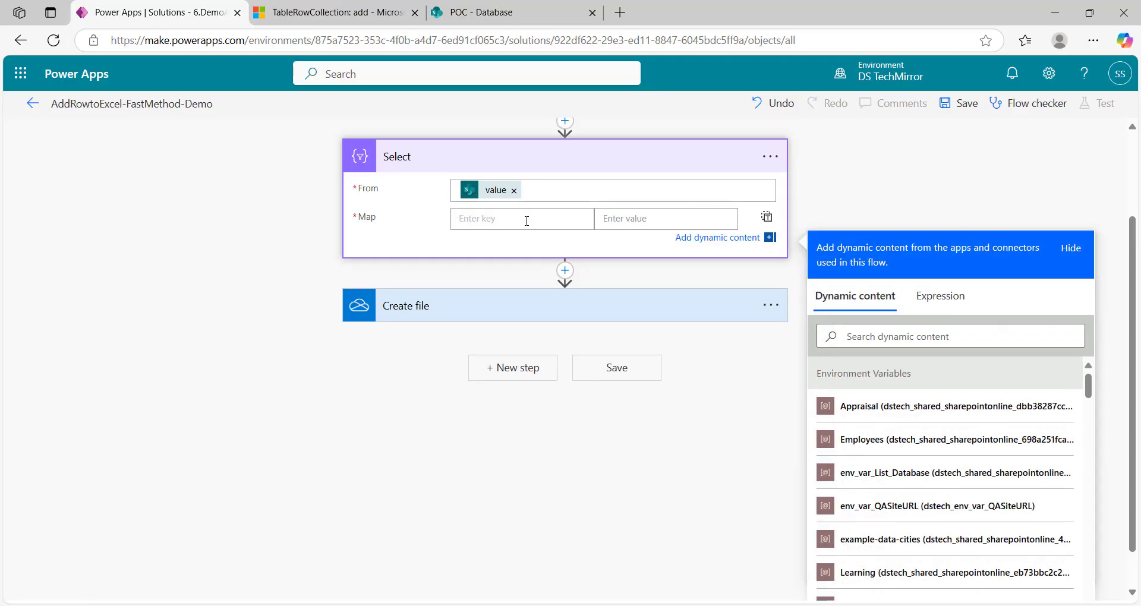
pyautogui.click(766, 216)
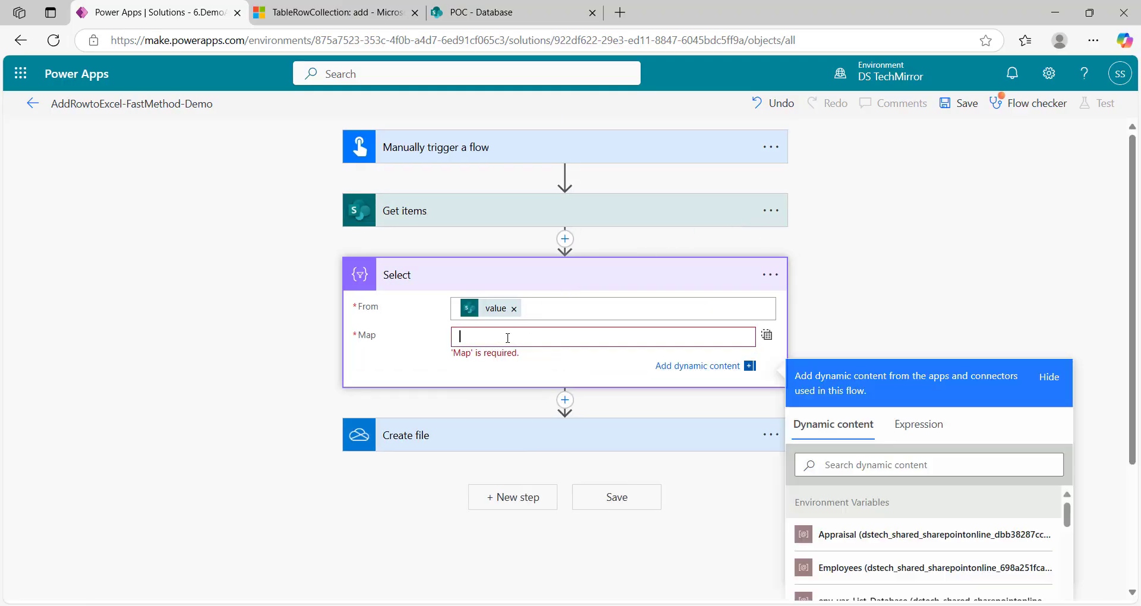
pyautogui.write('[')
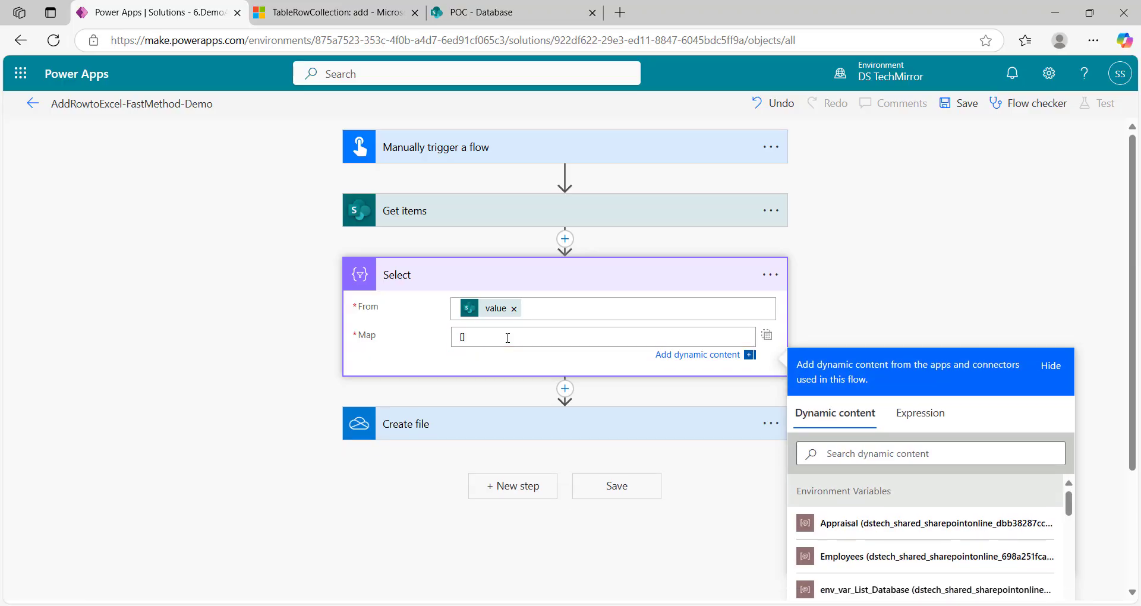
pyautogui.press('Return')
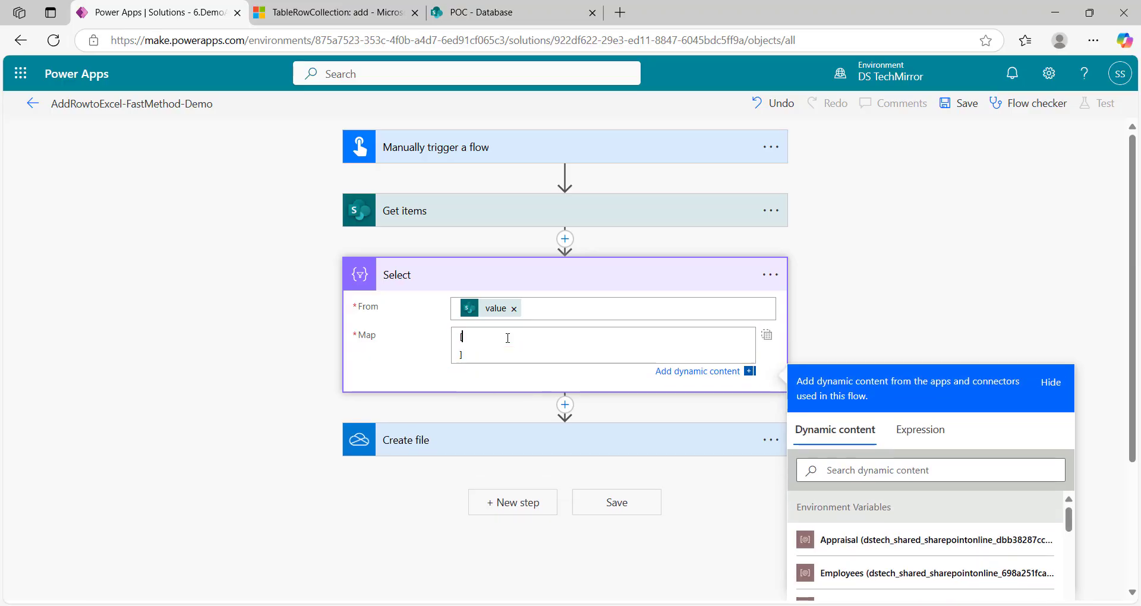
pyautogui.press('Return')
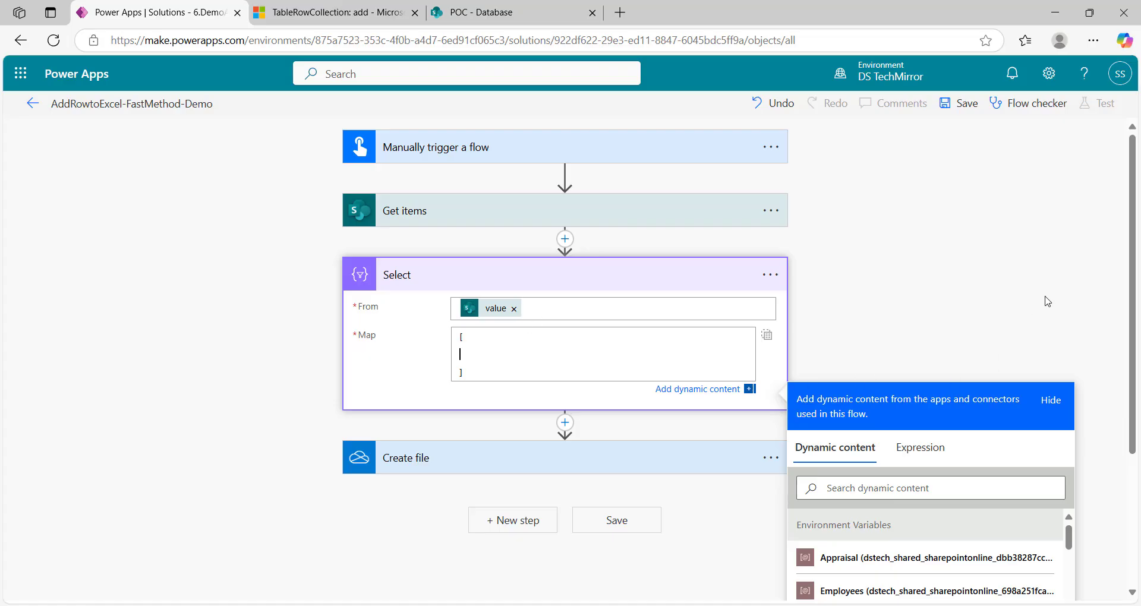
# Step: Insert the policyID dynamic content from Get items between the Map brackets and collapse the Select card
pyautogui.scroll(-1, 1096, 325)
pyautogui.moveTo(1068, 462); pyautogui.dragTo(1072, 505)
pyautogui.scroll(-2, 1129, 297)
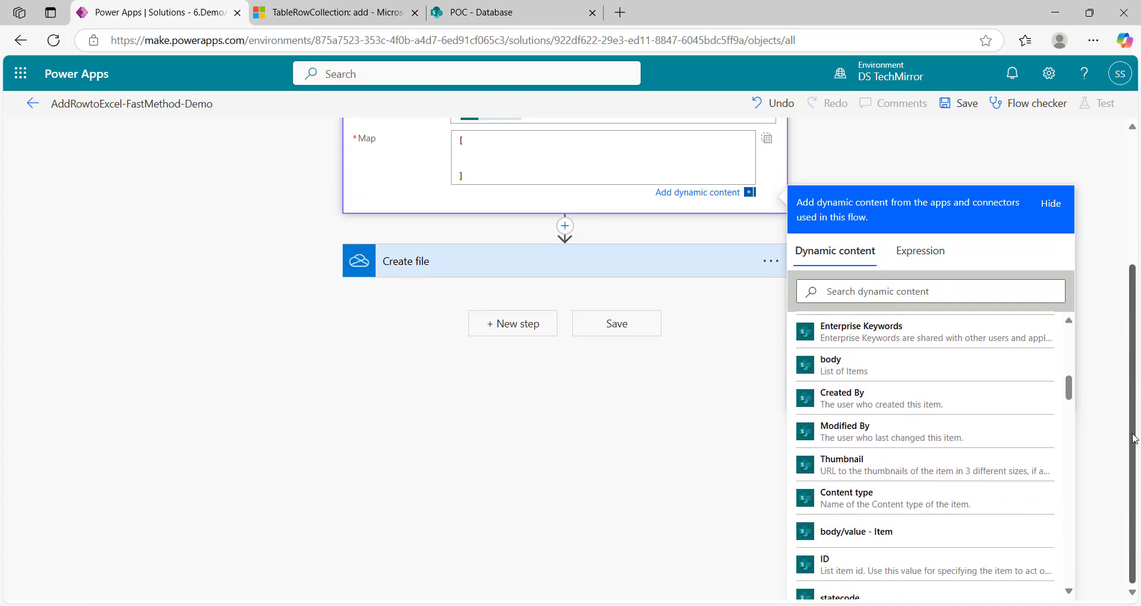
pyautogui.moveTo(1069, 387); pyautogui.dragTo(1069, 423)
pyautogui.click(985, 287)
pyautogui.write('policy')
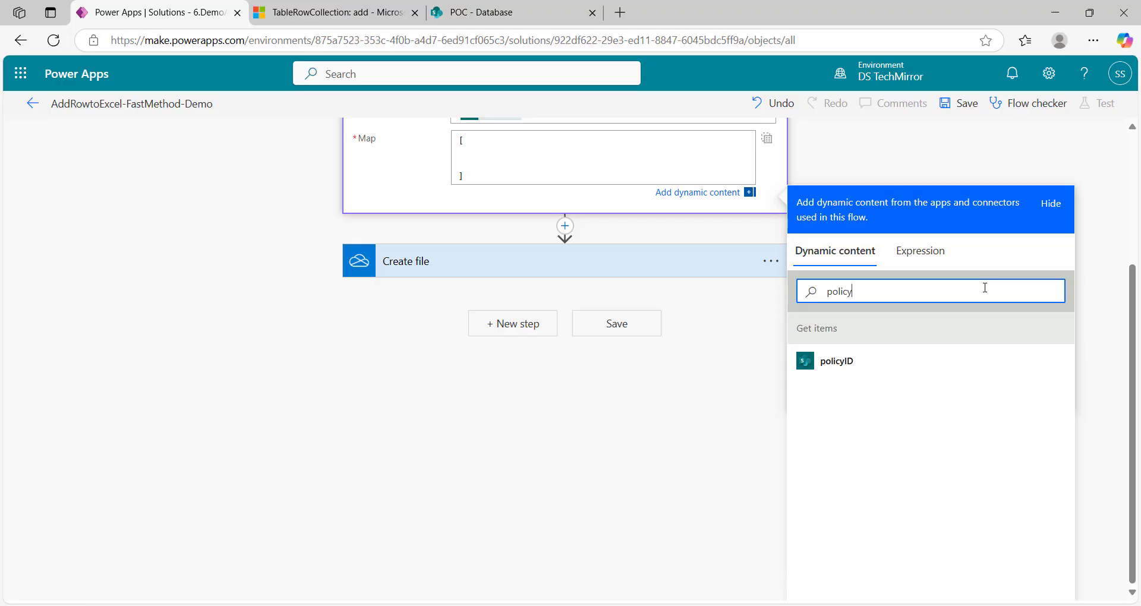
pyautogui.click(885, 360)
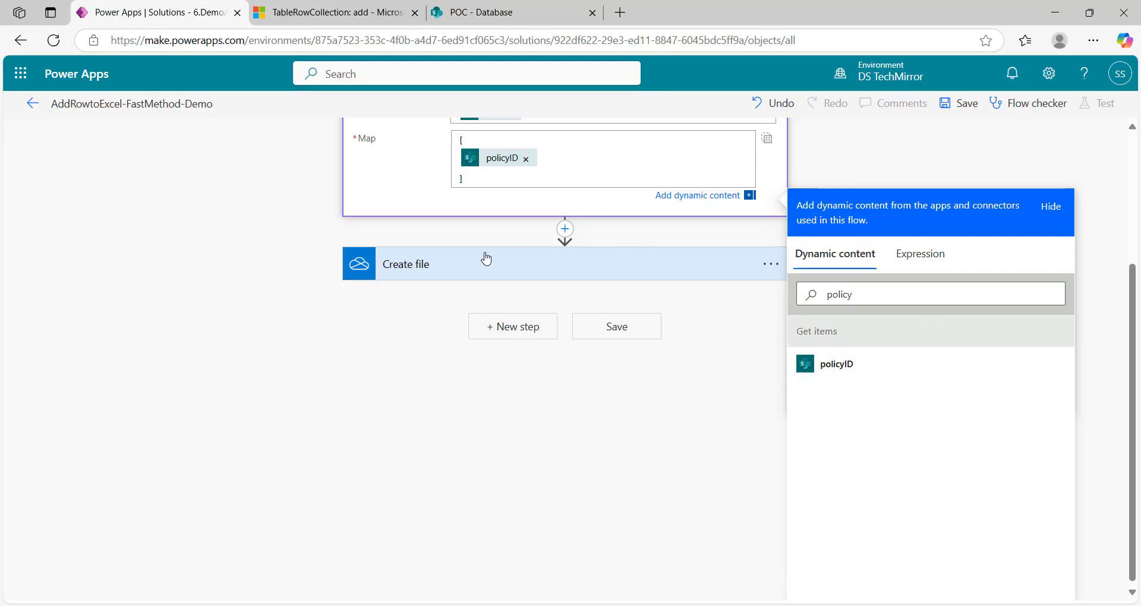
pyautogui.scroll(2, 565, 236)
pyautogui.scroll(1, 565, 235)
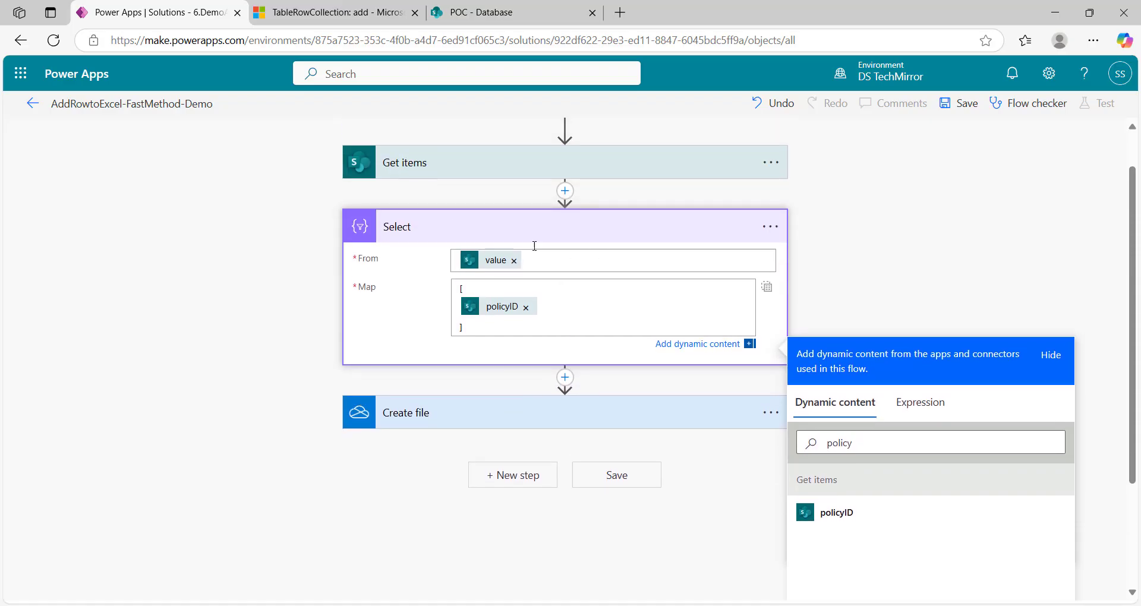
pyautogui.click(622, 231)
# Step: Expand the Create file action and set its folder path to the OneDrive root
pyautogui.click(530, 333)
pyautogui.click(526, 375)
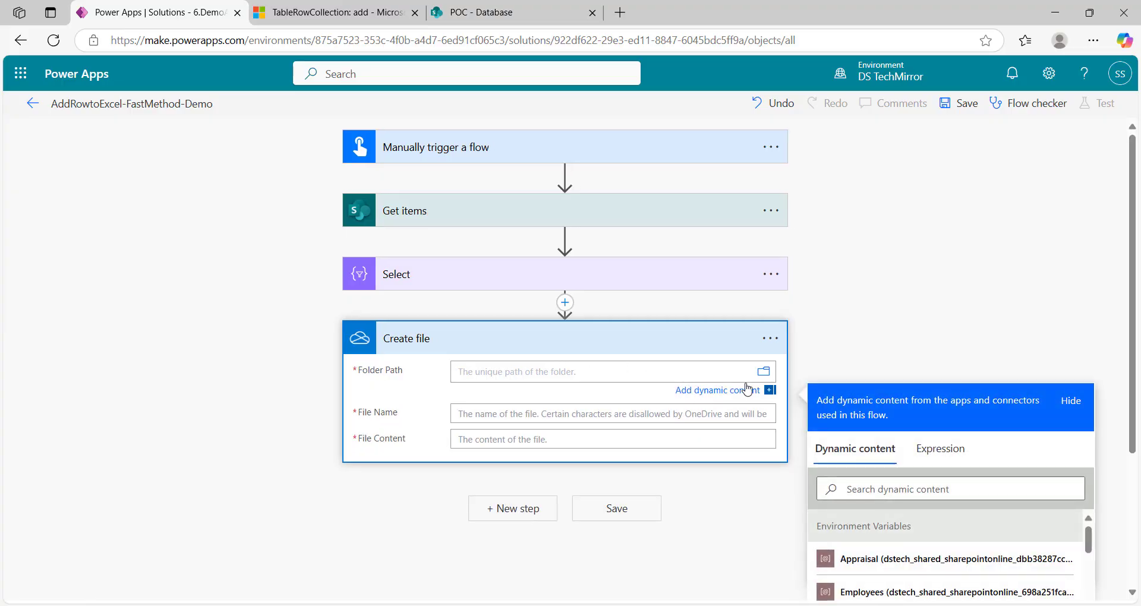
pyautogui.click(766, 377)
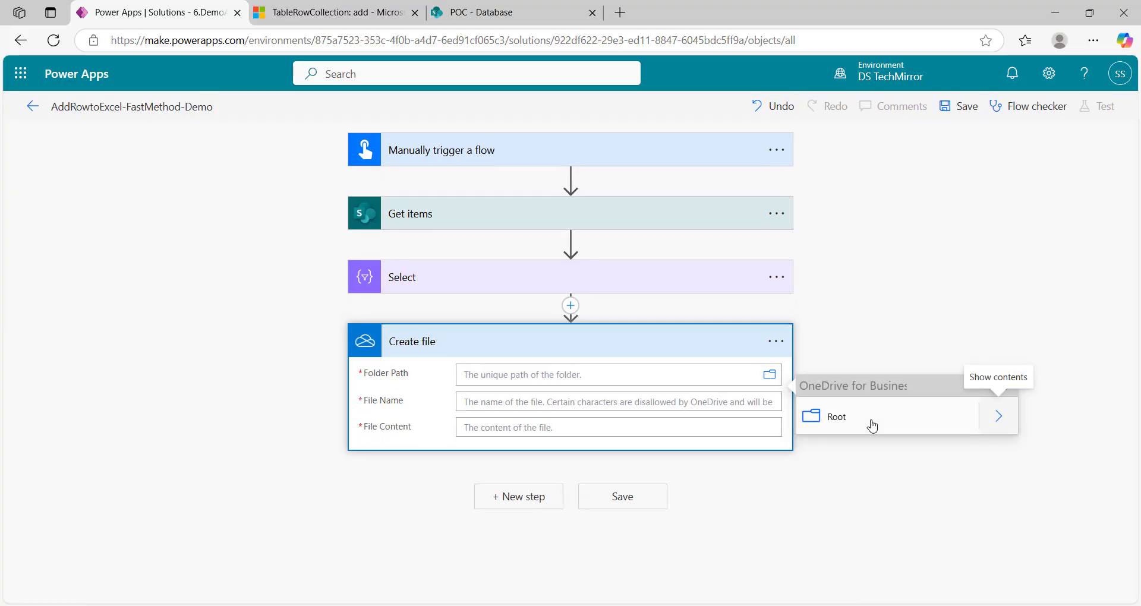
# Step: Set the Create file action's file name to the expression guid() followed by .xlsx, and collapse the card
pyautogui.click(576, 422)
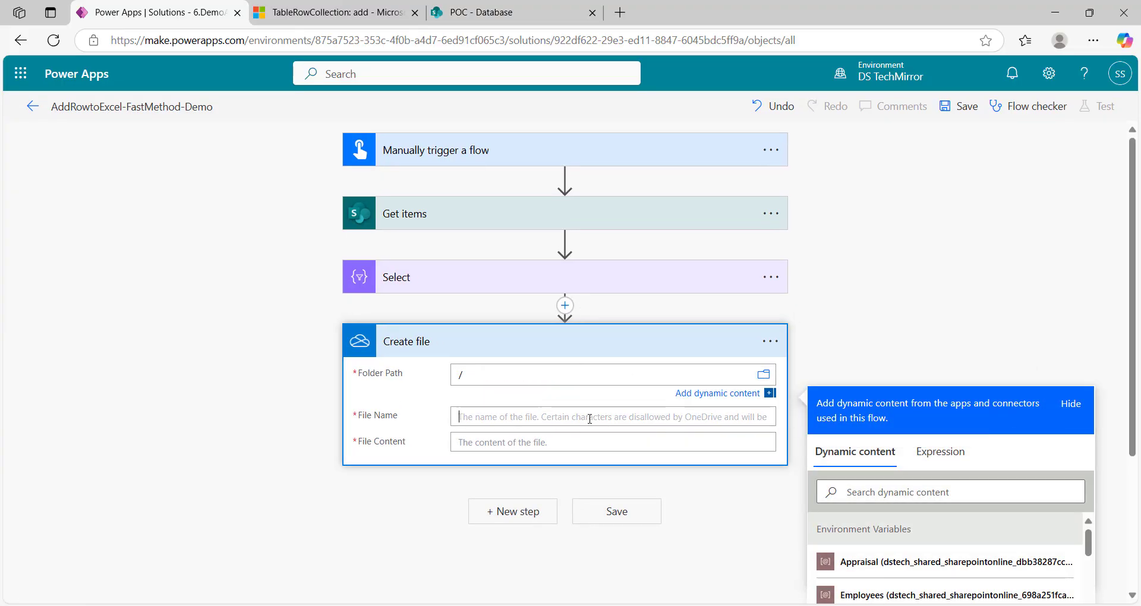
pyautogui.click(601, 417)
pyautogui.click(932, 475)
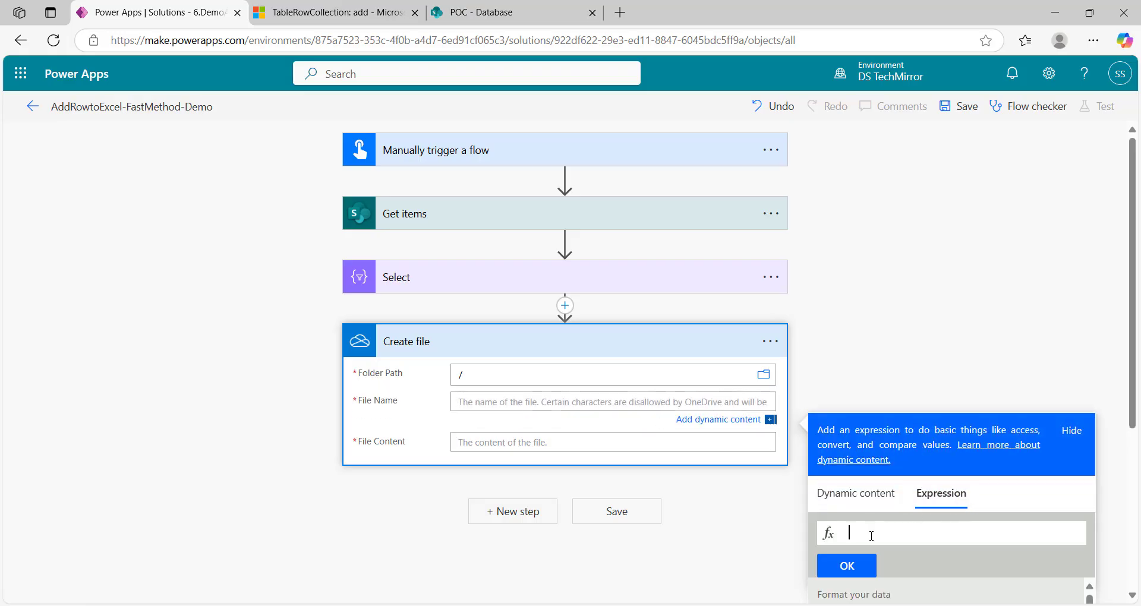
pyautogui.write('gui')
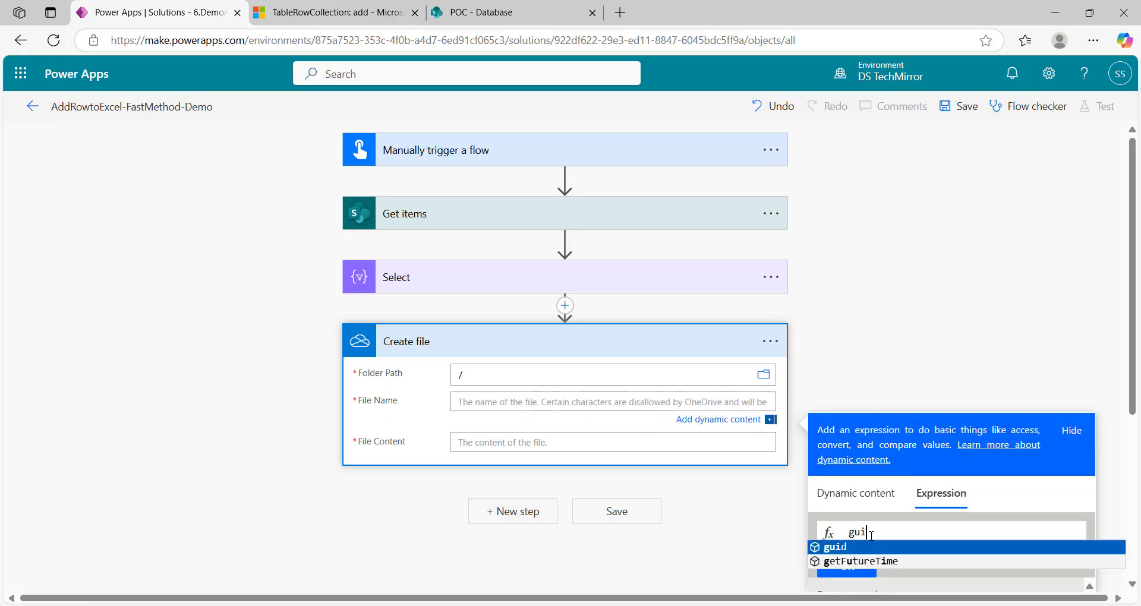
pyautogui.write('d(')
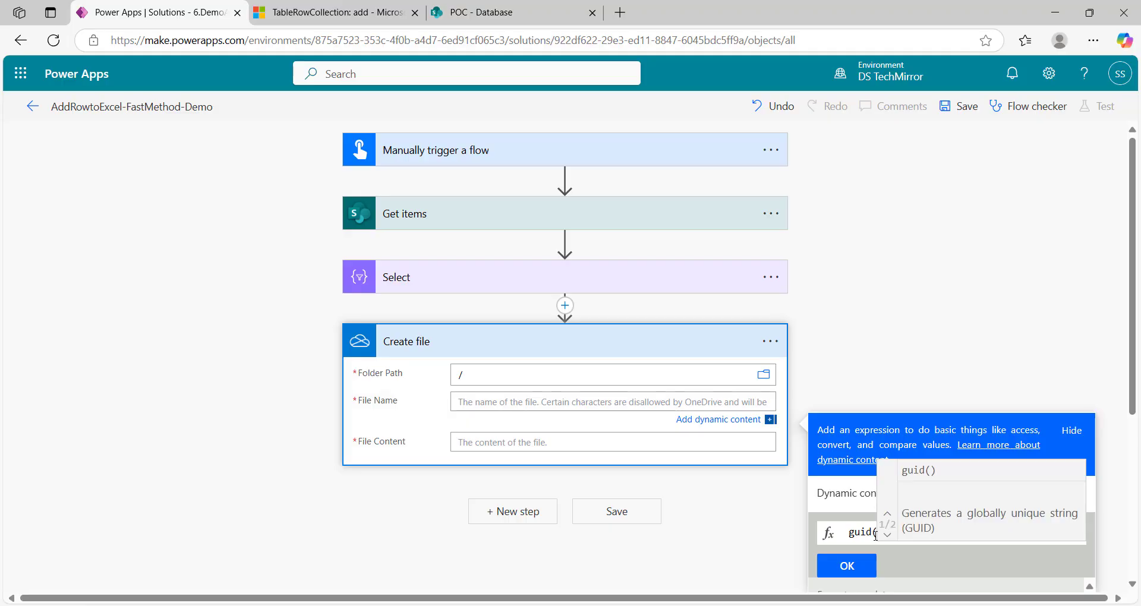
pyautogui.click(847, 566)
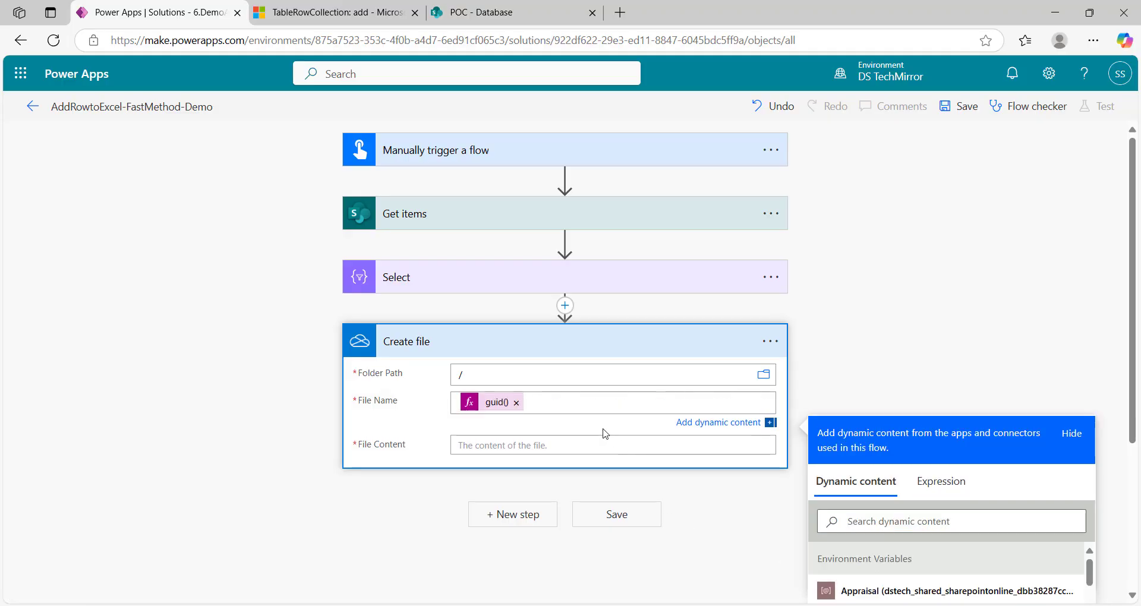
pyautogui.write('.xs')
pyautogui.press('BackSpace')
pyautogui.click(589, 448)
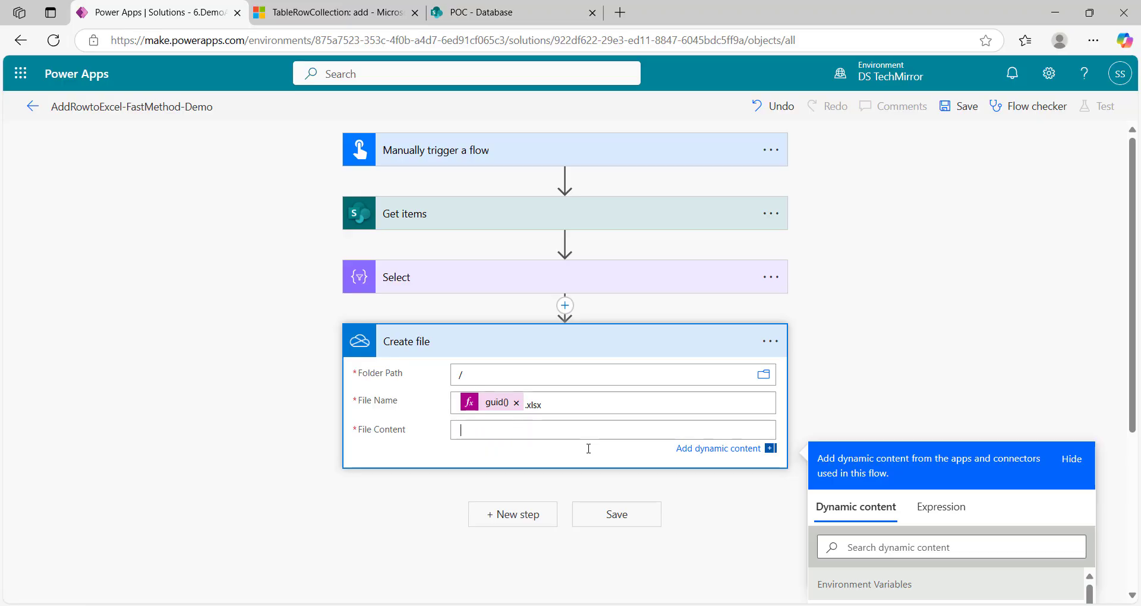
pyautogui.click(650, 346)
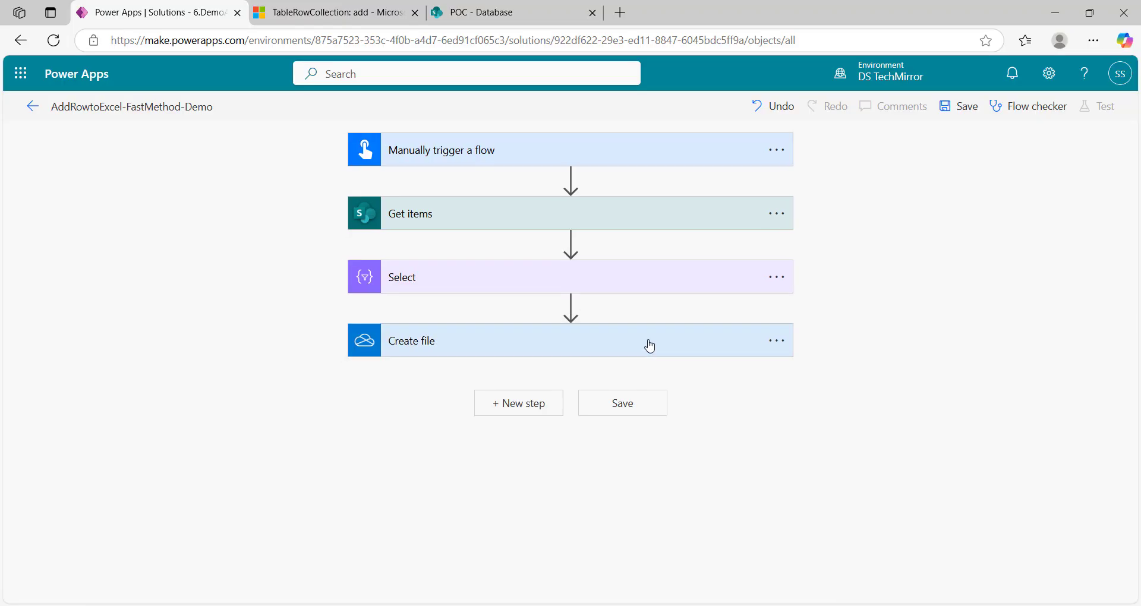
# Step: Add an Excel Online (Business) Create table action after Create file
pyautogui.click(520, 407)
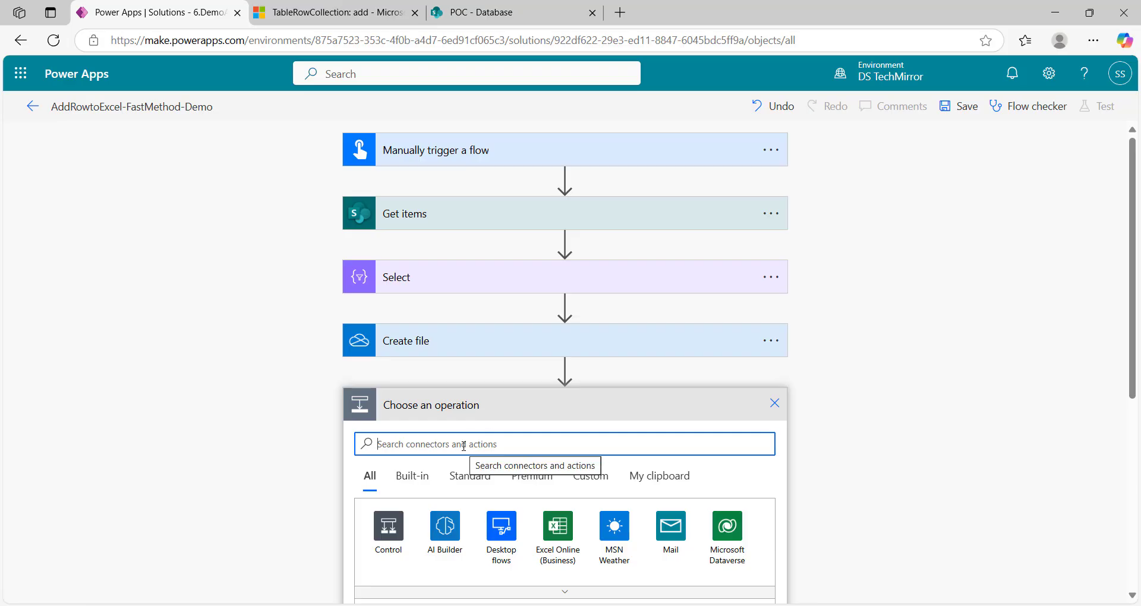
pyautogui.write('create table')
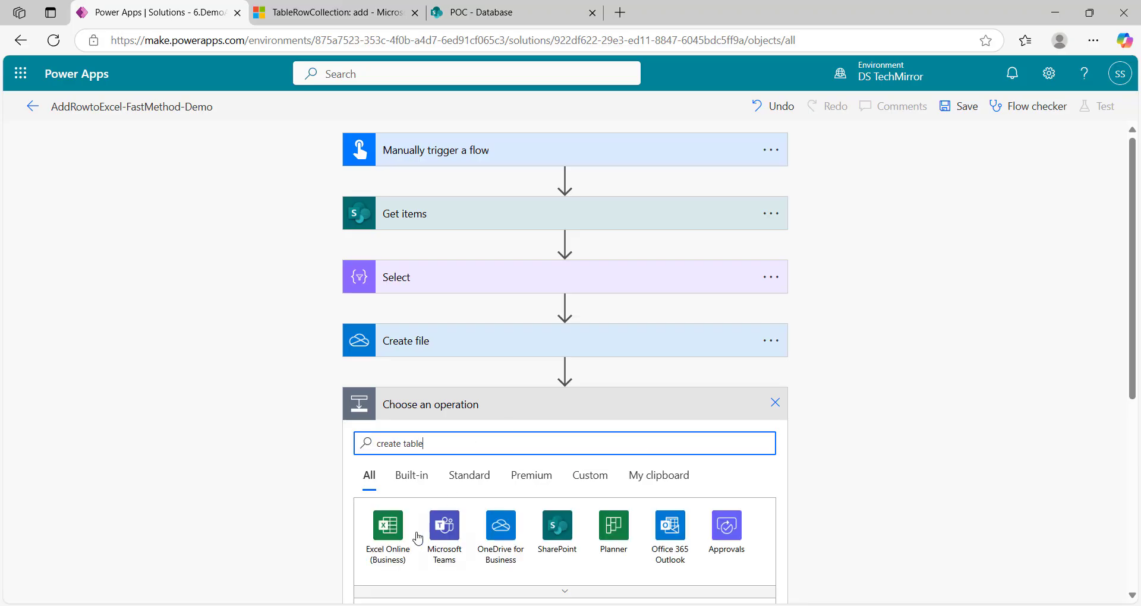
pyautogui.click(389, 534)
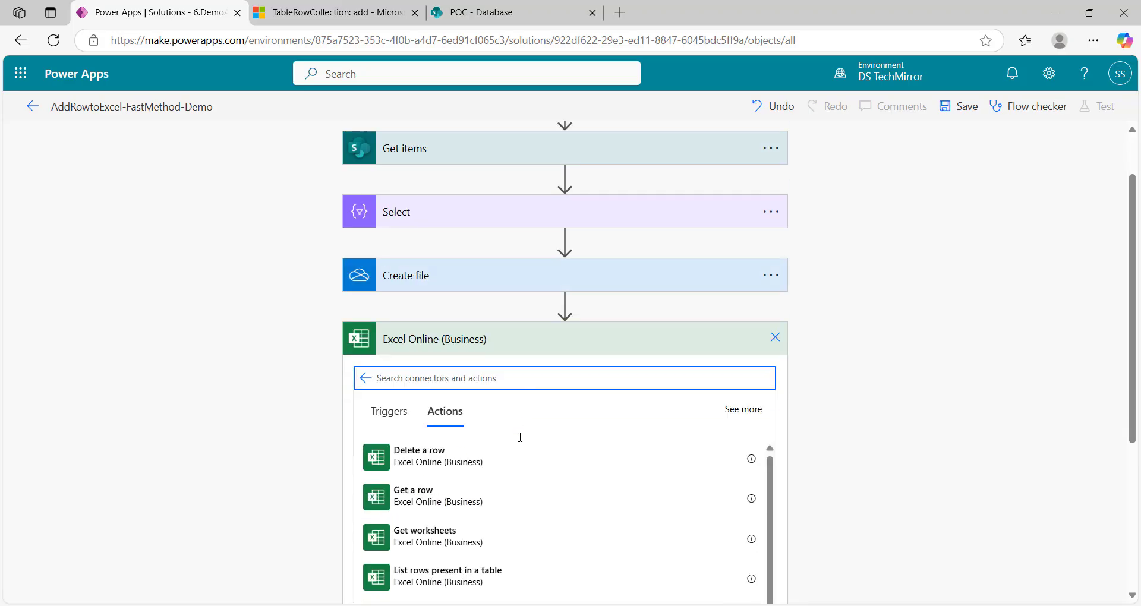
pyautogui.scroll(-5, 537, 472)
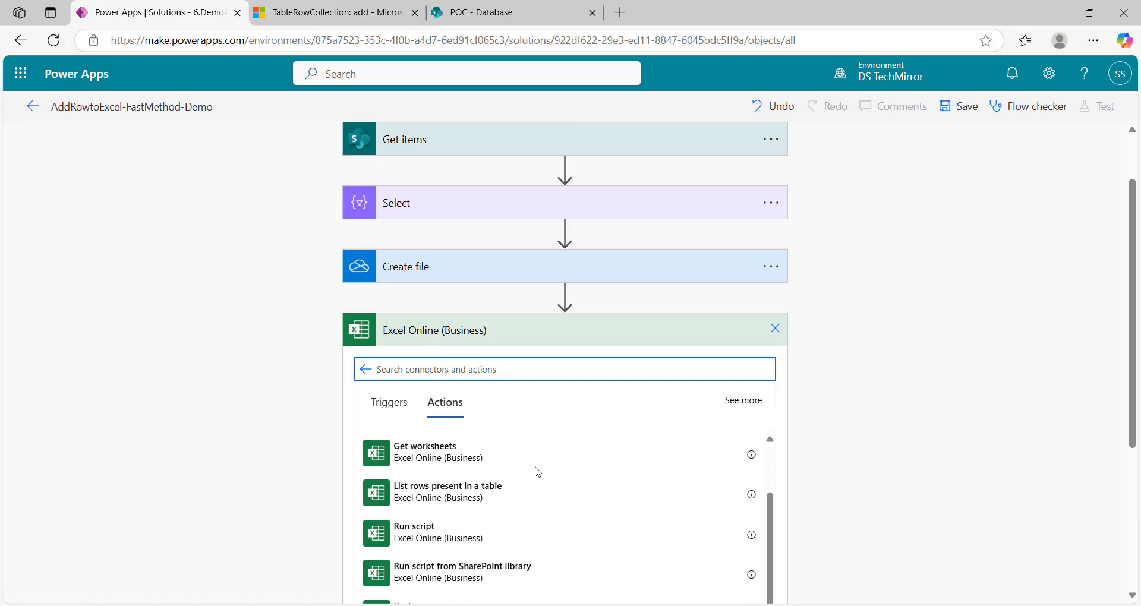
pyautogui.write('create table')
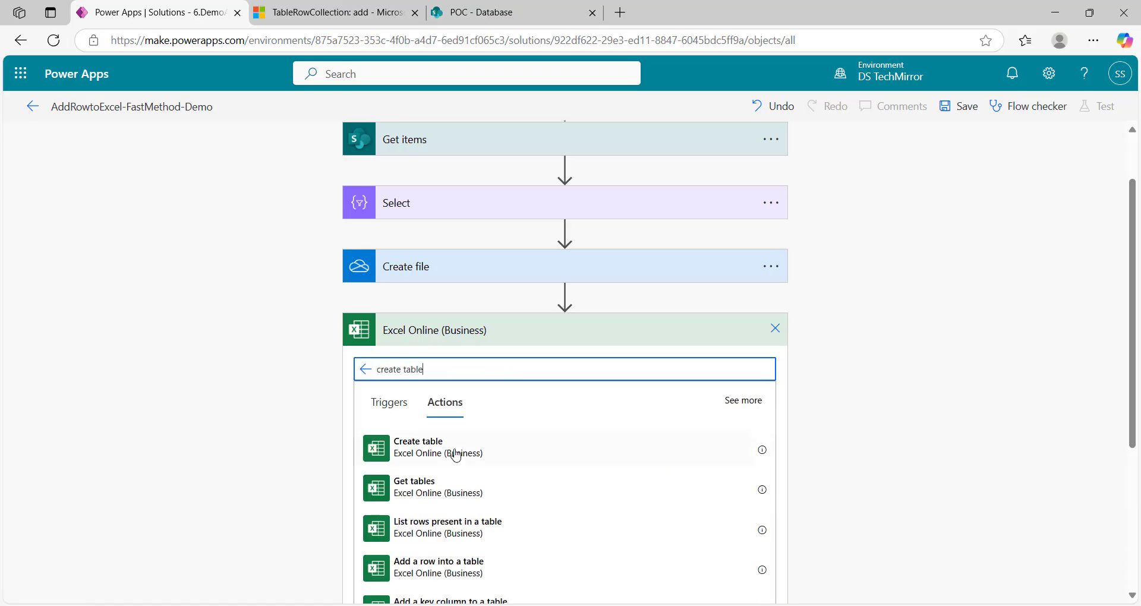
pyautogui.click(443, 453)
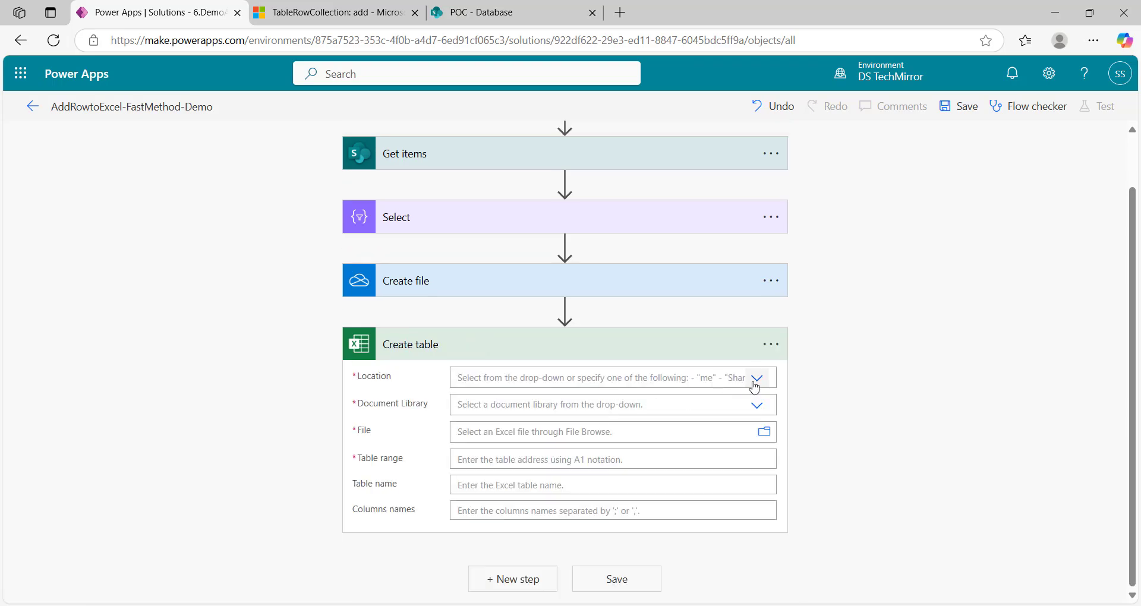
# Step: Set the Create table location to OneDrive for Business and its document library to OneDrive
pyautogui.click(756, 378)
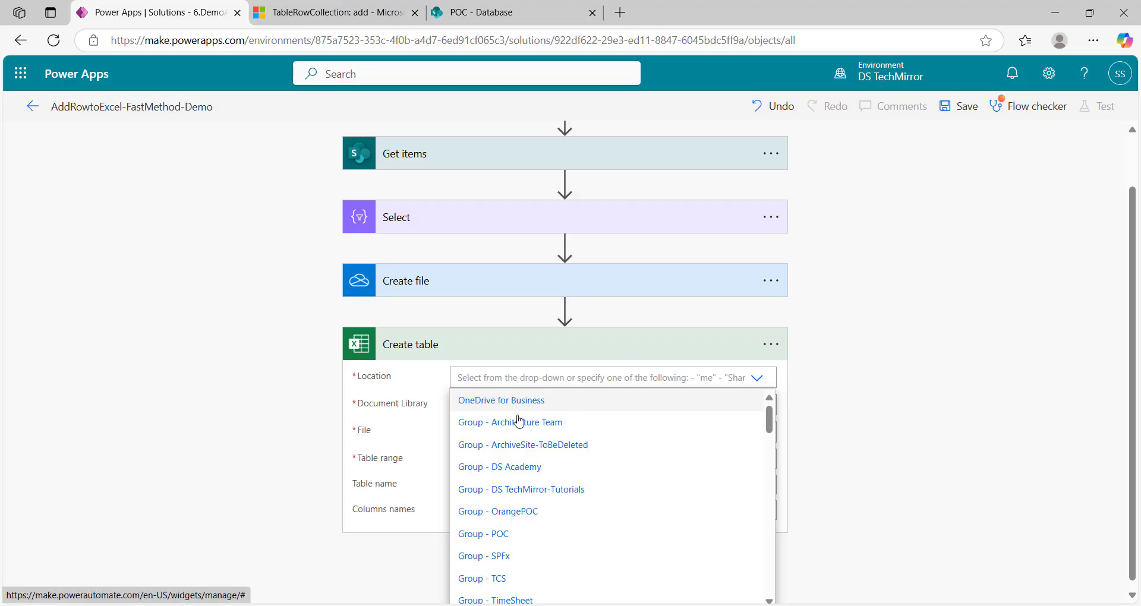
pyautogui.click(535, 403)
pyautogui.click(757, 405)
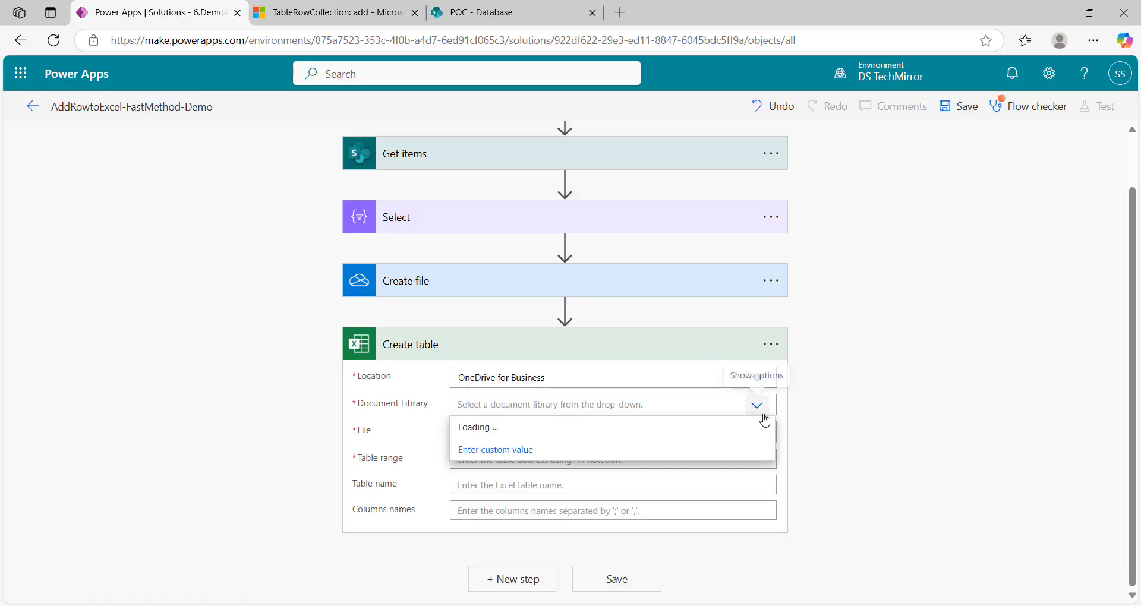
pyautogui.click(606, 433)
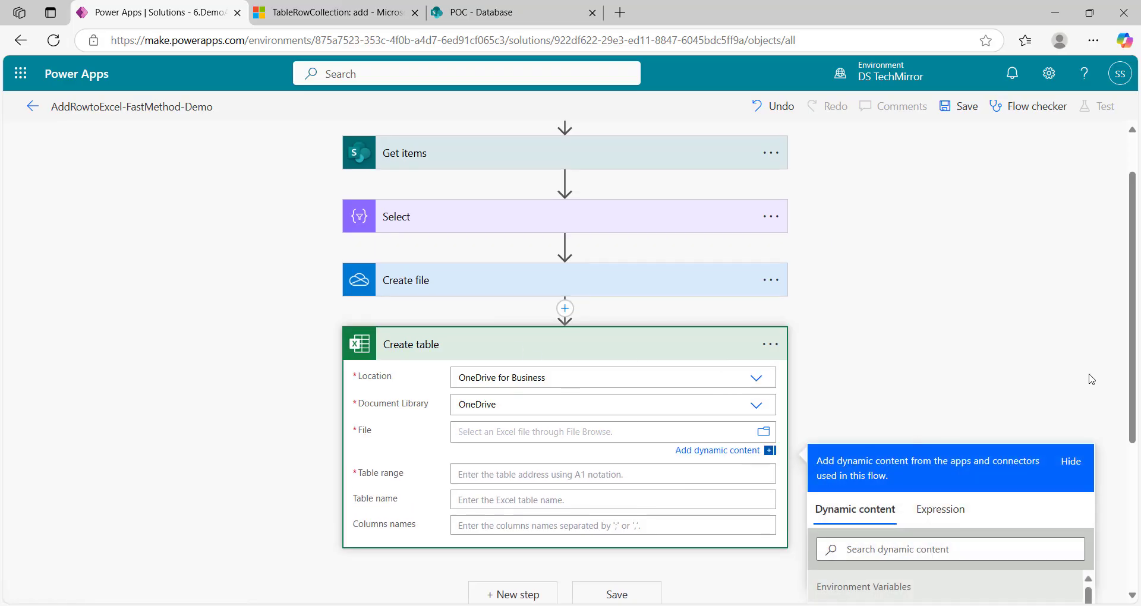
# Step: Set the Create table action's file to the Id output of Create file and its table range to $A1
pyautogui.scroll(-5, 1134, 314)
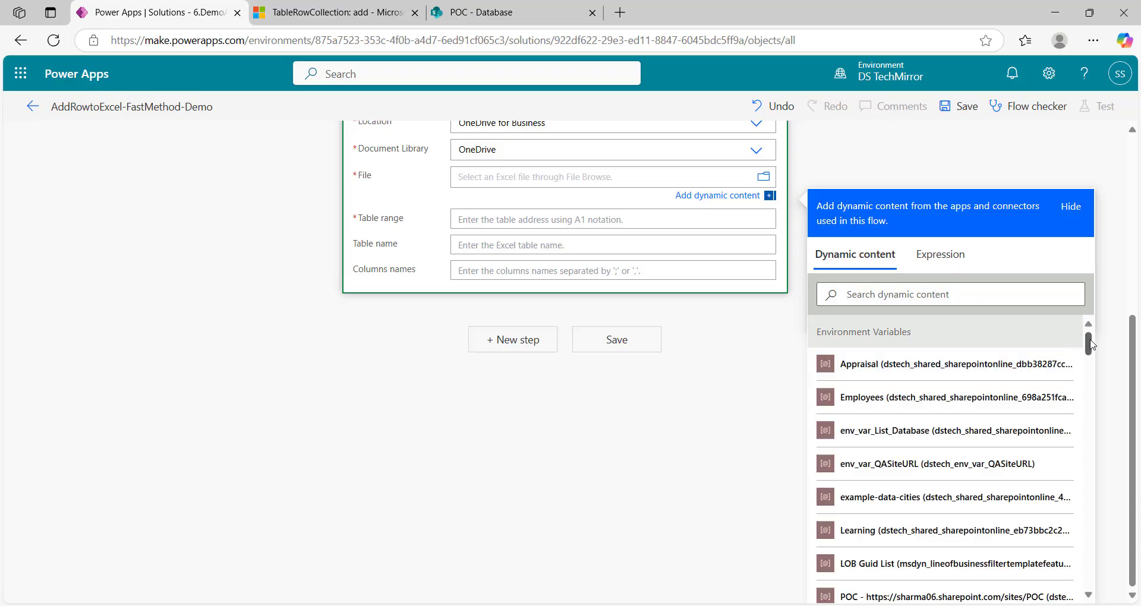
pyautogui.moveTo(1092, 344); pyautogui.dragTo(1091, 379)
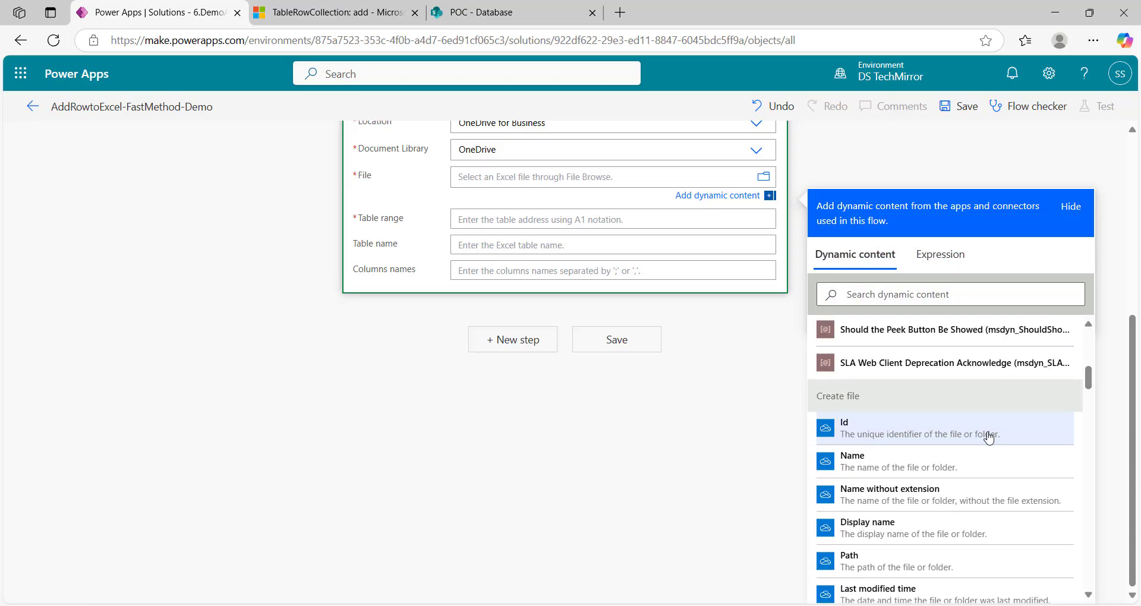
pyautogui.click(918, 434)
pyautogui.click(660, 222)
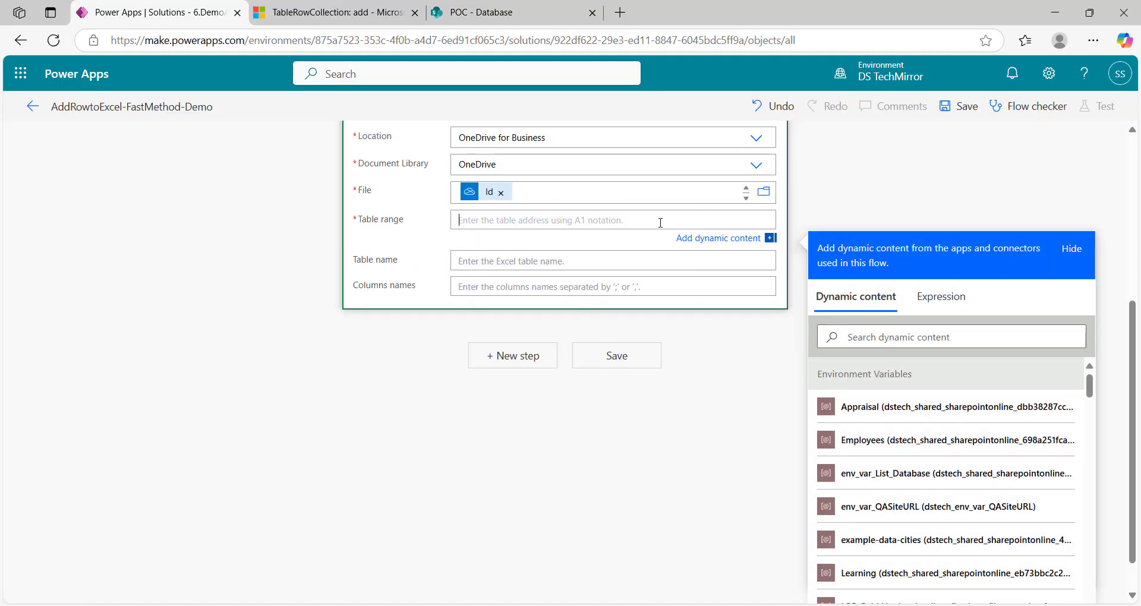
pyautogui.write('$A1')
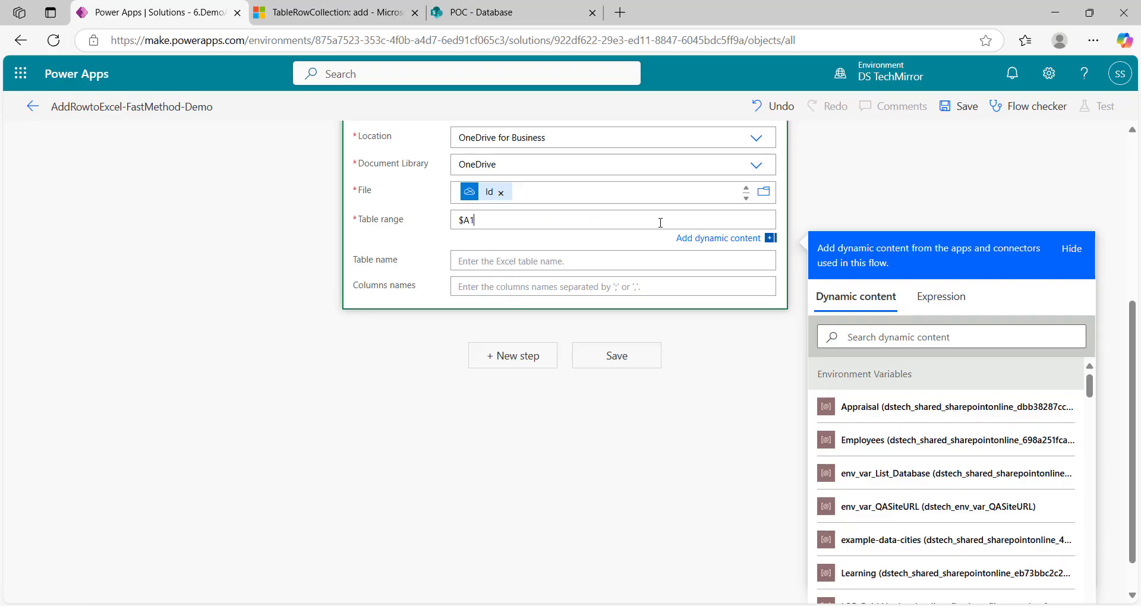
# Step: Name the table SampleData, set its column name to PolicyID, and collapse the Create table card
pyautogui.click(644, 261)
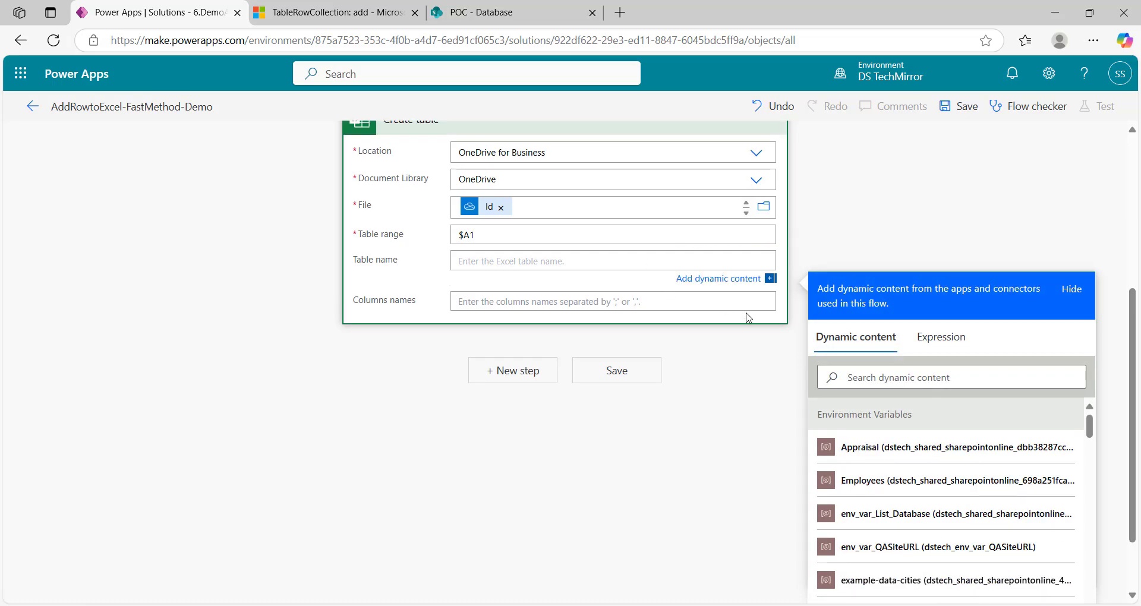
pyautogui.write('SampleData')
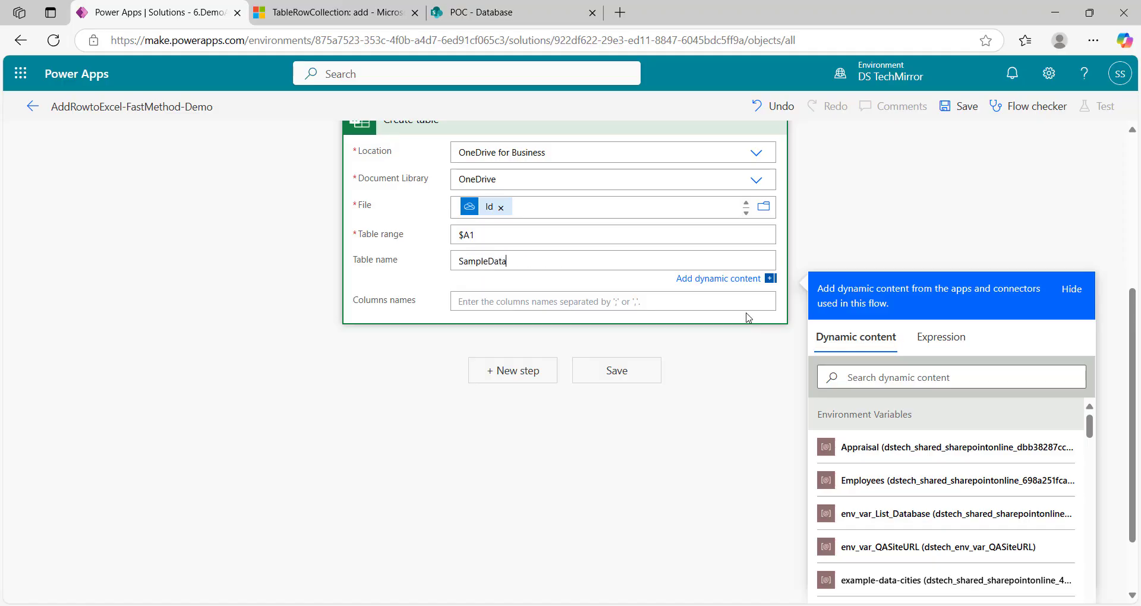
pyautogui.click(564, 302)
pyautogui.write('PolicyID')
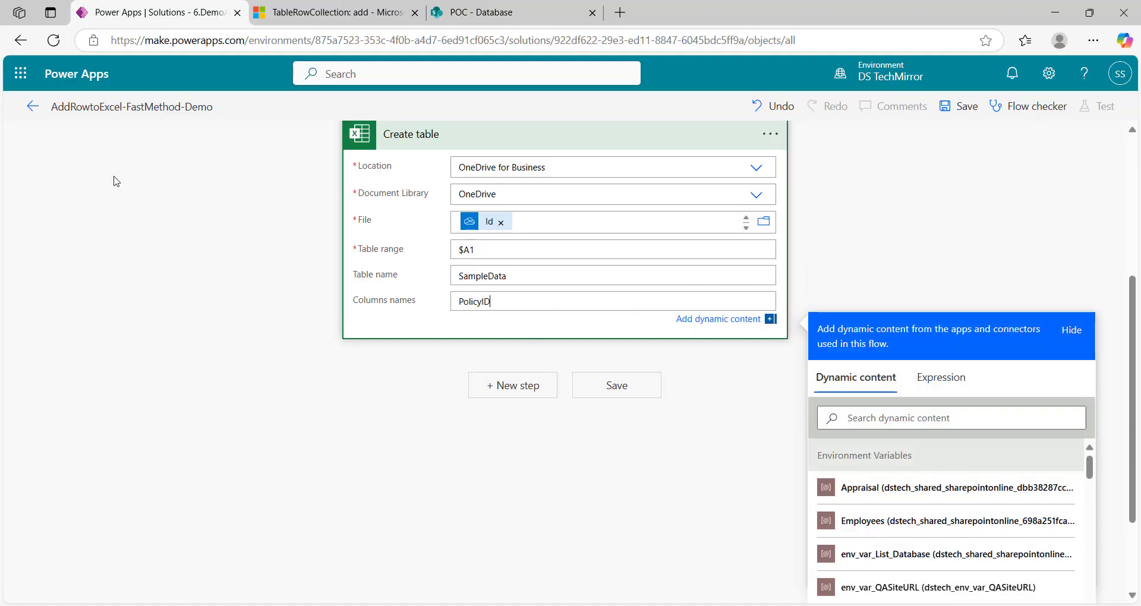
pyautogui.scroll(3, 606, 261)
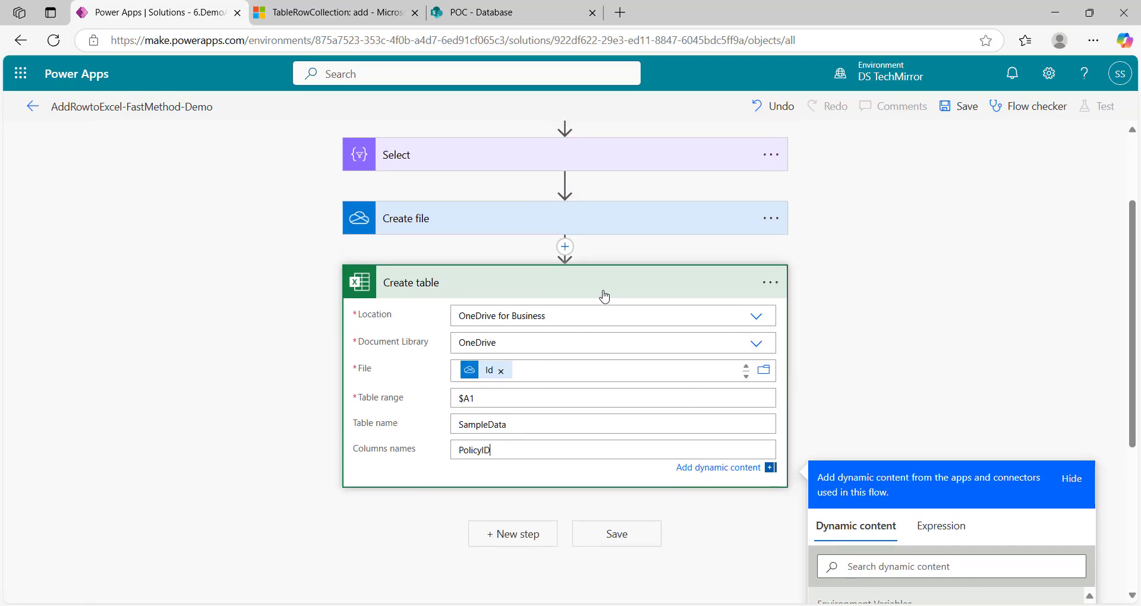
pyautogui.click(606, 290)
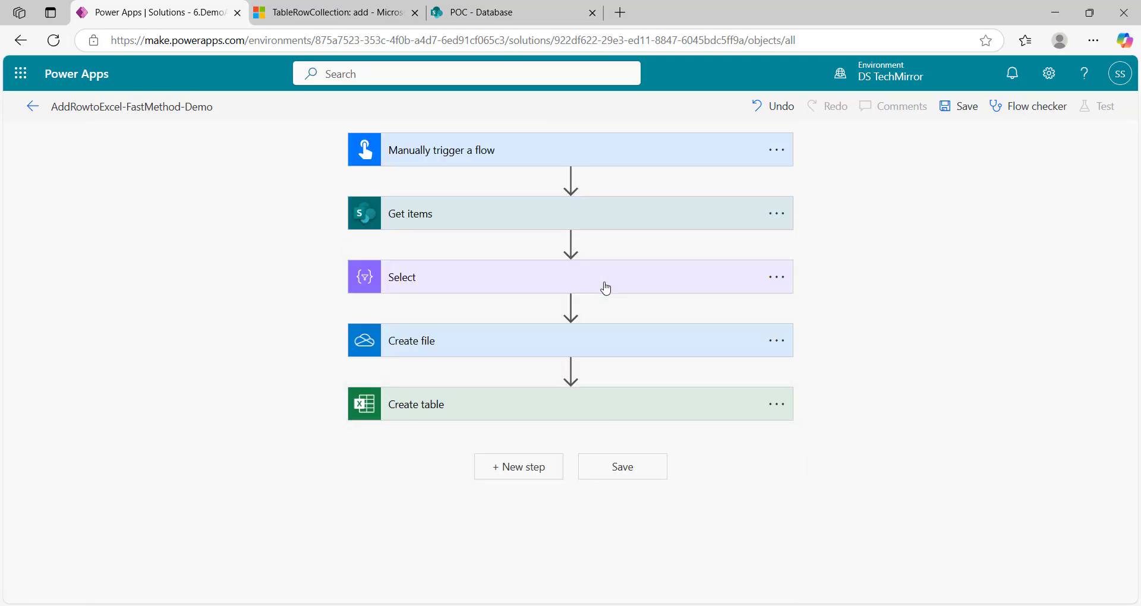
# Step: Start a new action after Create table and search the operations for "add row to a table"
pyautogui.click(539, 468)
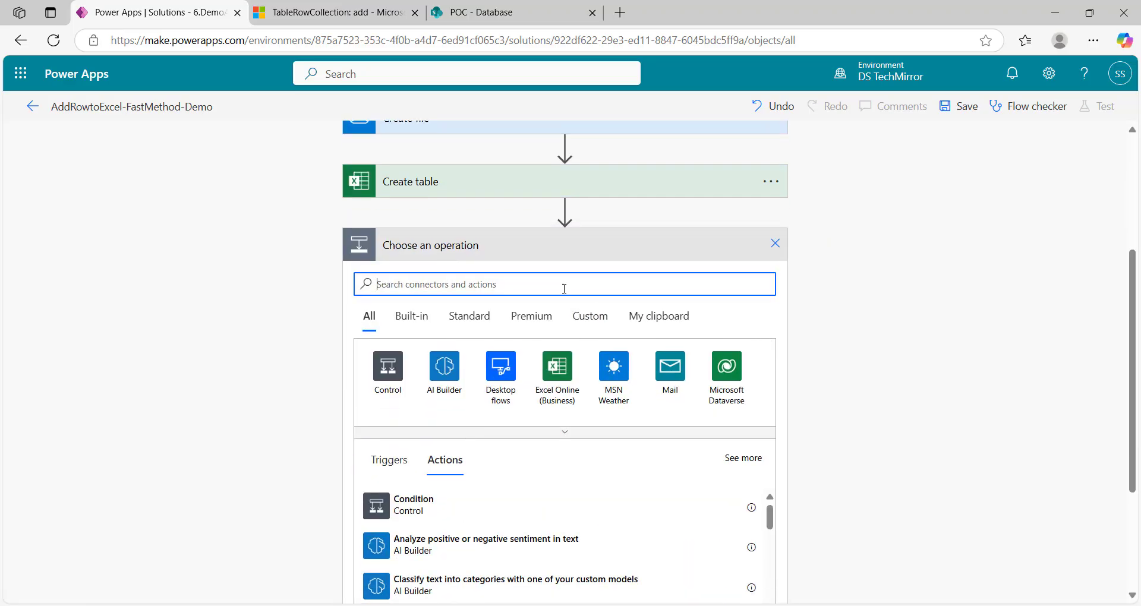
pyautogui.write('add row to a table')
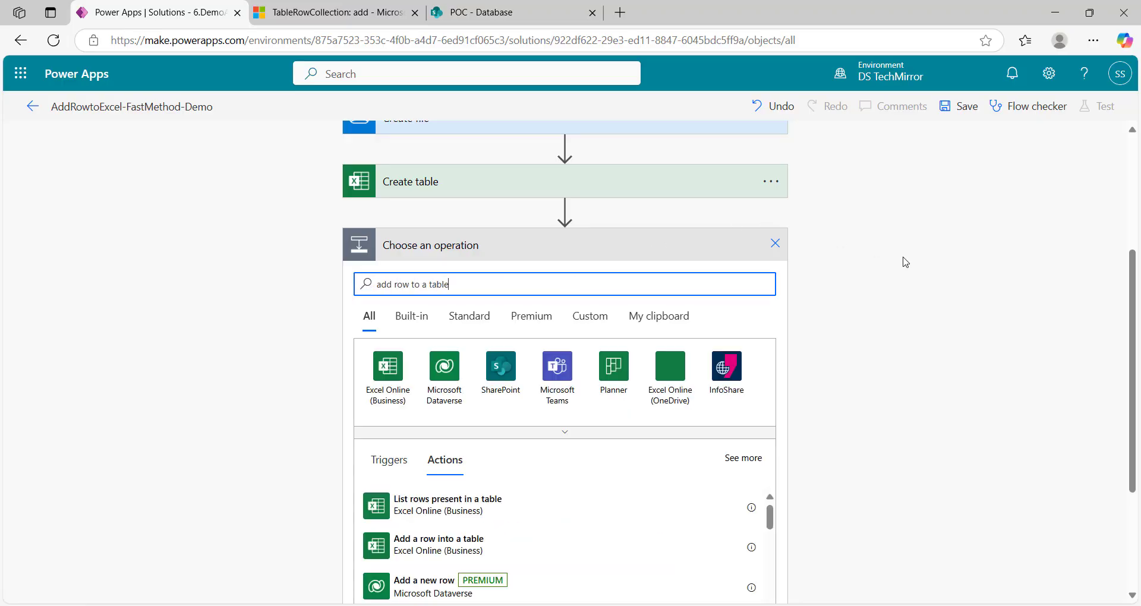
pyautogui.scroll(-1, 916, 270)
pyautogui.scroll(-2, 955, 311)
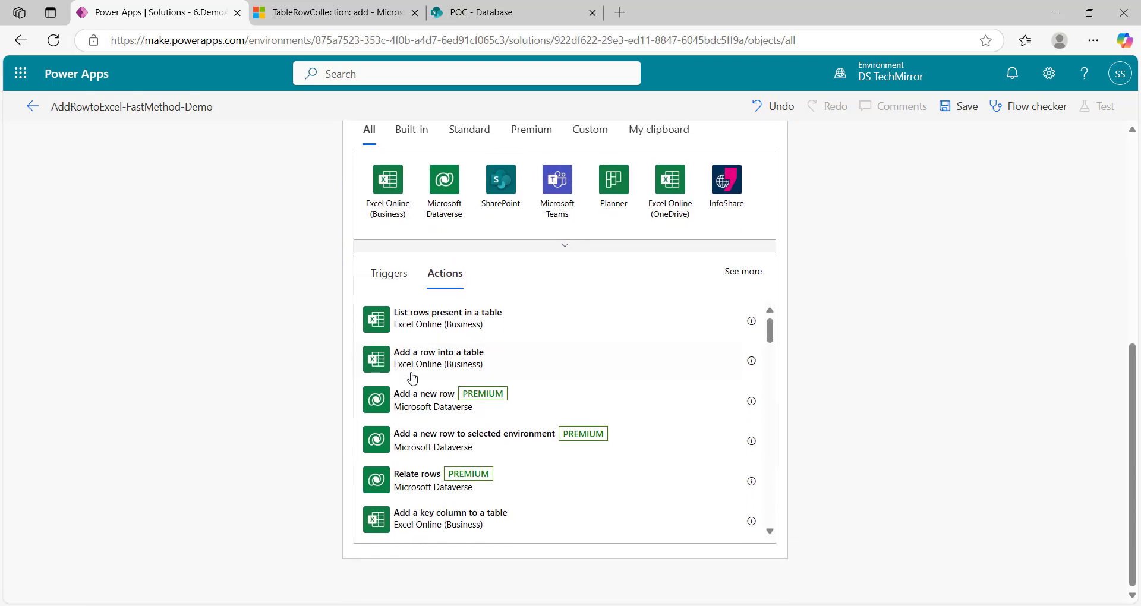
pyautogui.scroll(7, 773, 374)
pyautogui.scroll(-3, 710, 390)
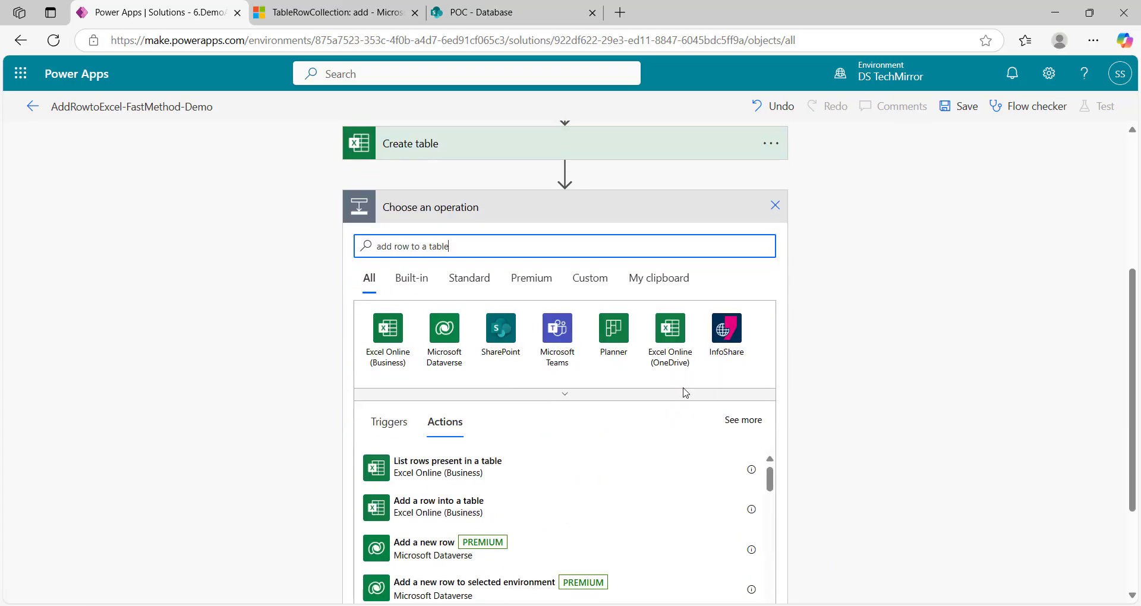
# Step: Search for the HTTP actions, add the Office 365 Users Send an HTTP request action, and set its method to POST
pyautogui.write('http conne')
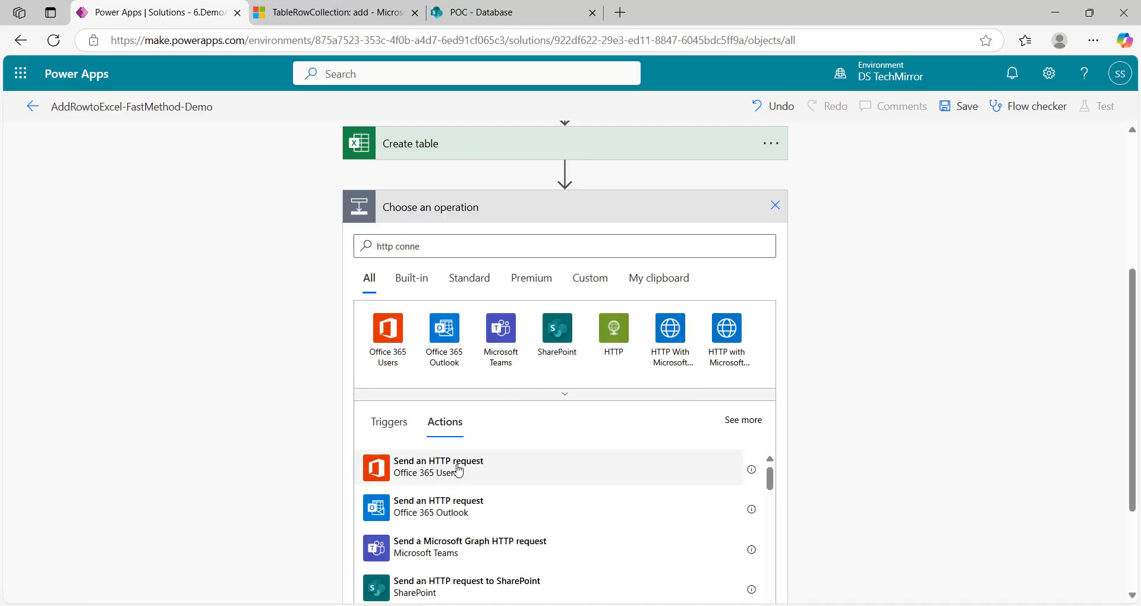
pyautogui.click(458, 472)
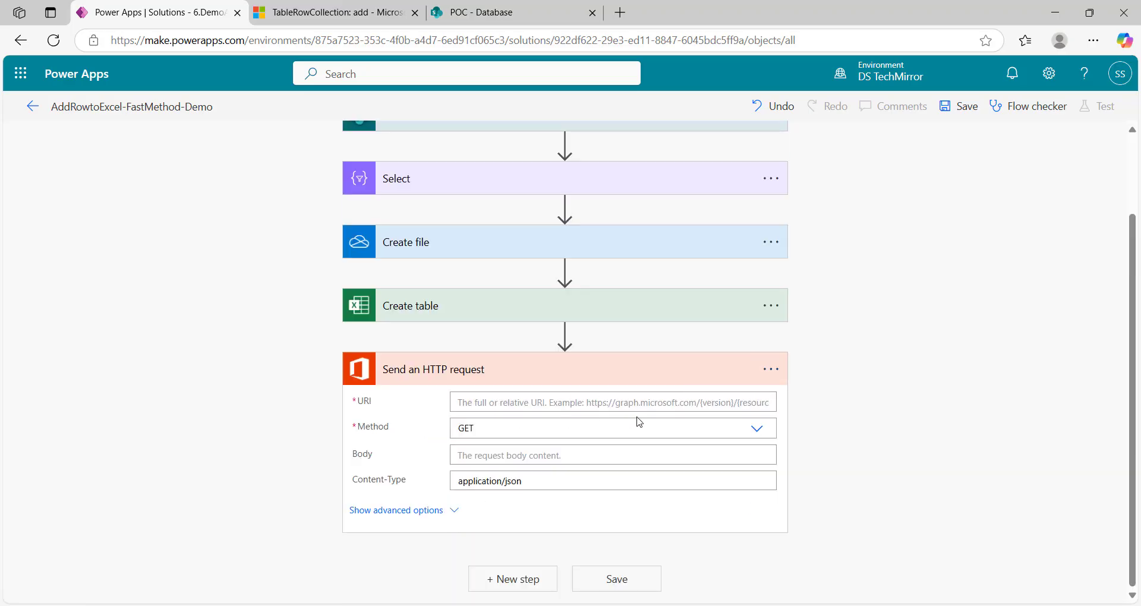
pyautogui.click(756, 428)
pyautogui.click(498, 473)
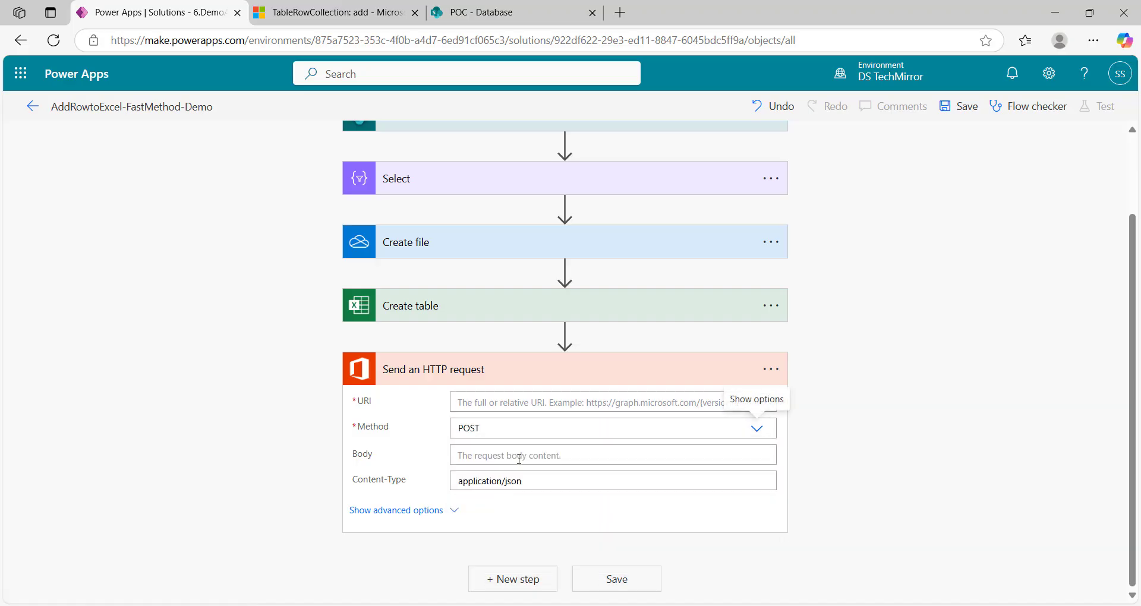
pyautogui.scroll(1, 500, 241)
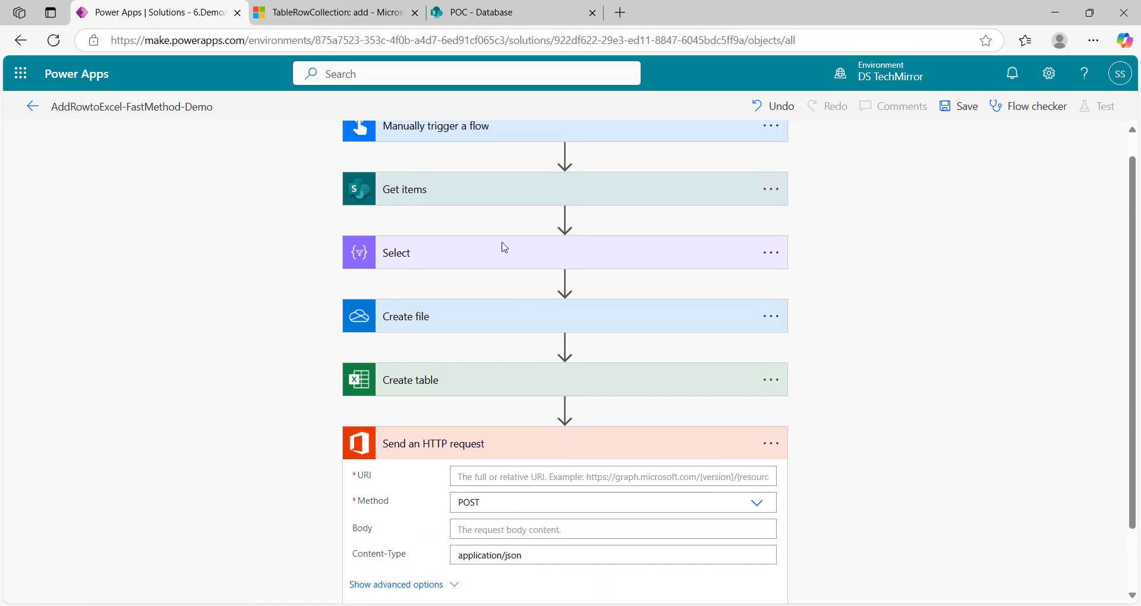
pyautogui.scroll(-1, 505, 472)
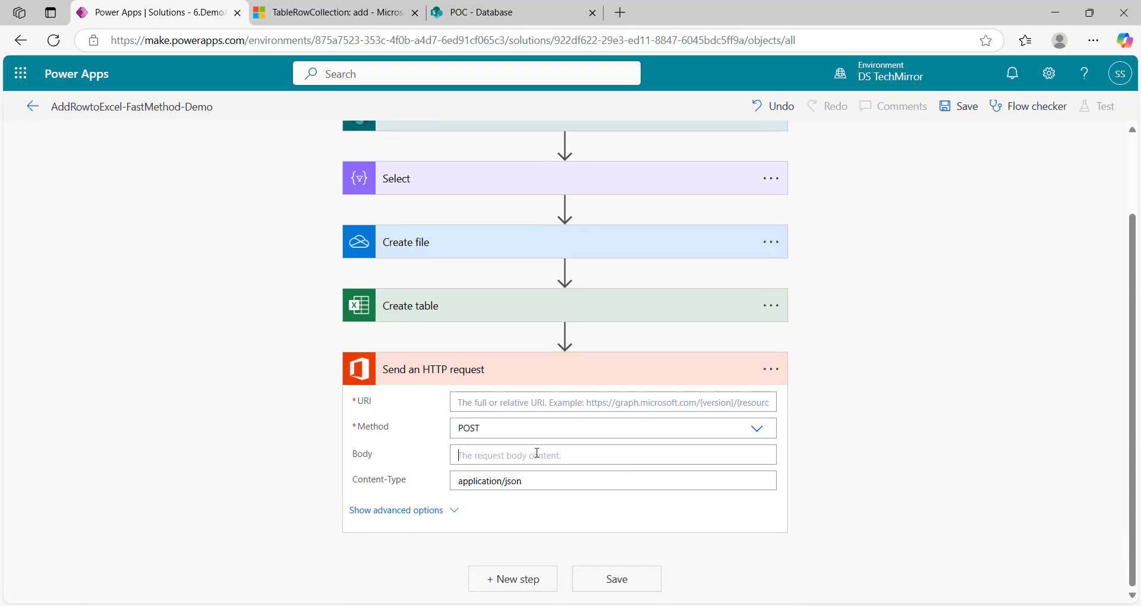
# Step: Enter a multi-line JSON object with the key "value": in the body of the HTTP request
pyautogui.click(499, 457)
pyautogui.write('{}')
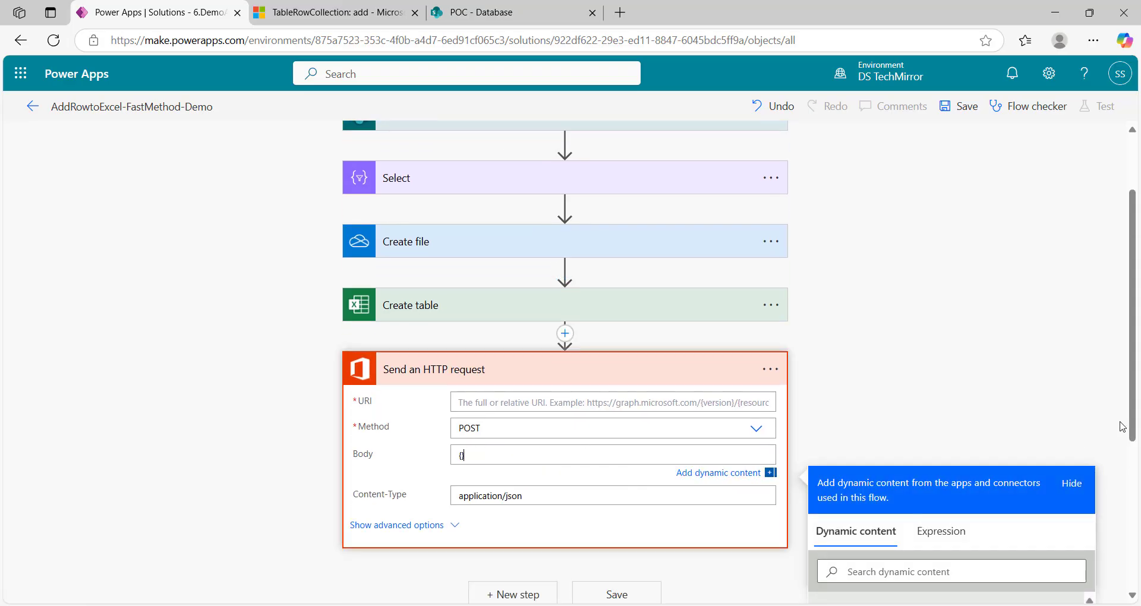
pyautogui.press('Return')
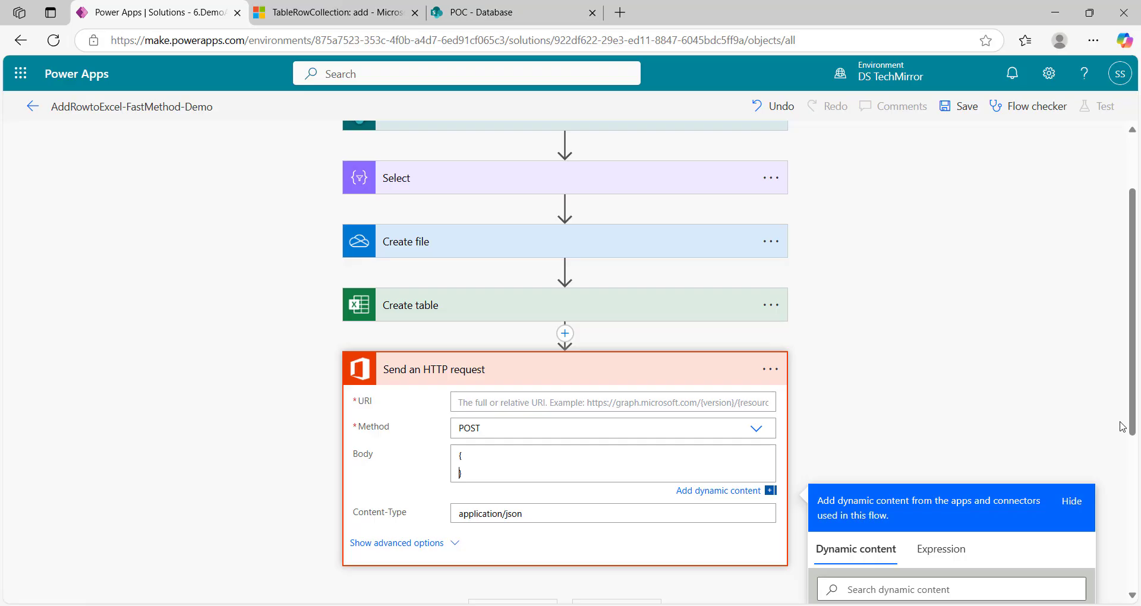
pyautogui.press('Return')
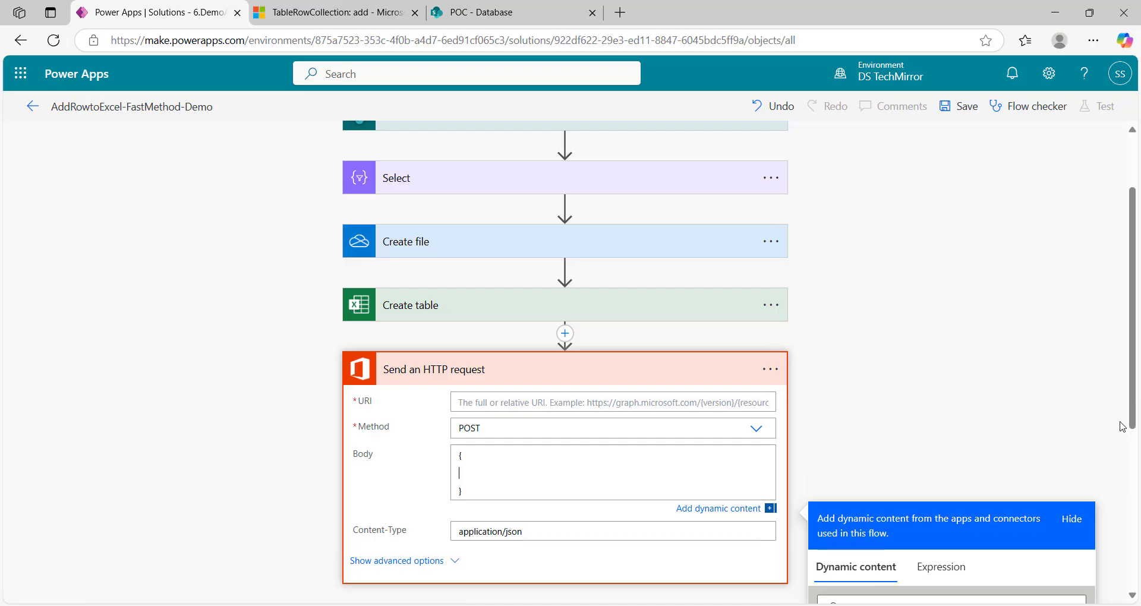
pyautogui.write('"value":')
# Step: Insert the expression body('Select') as the value of the "value" key in the request body
pyautogui.click(943, 344)
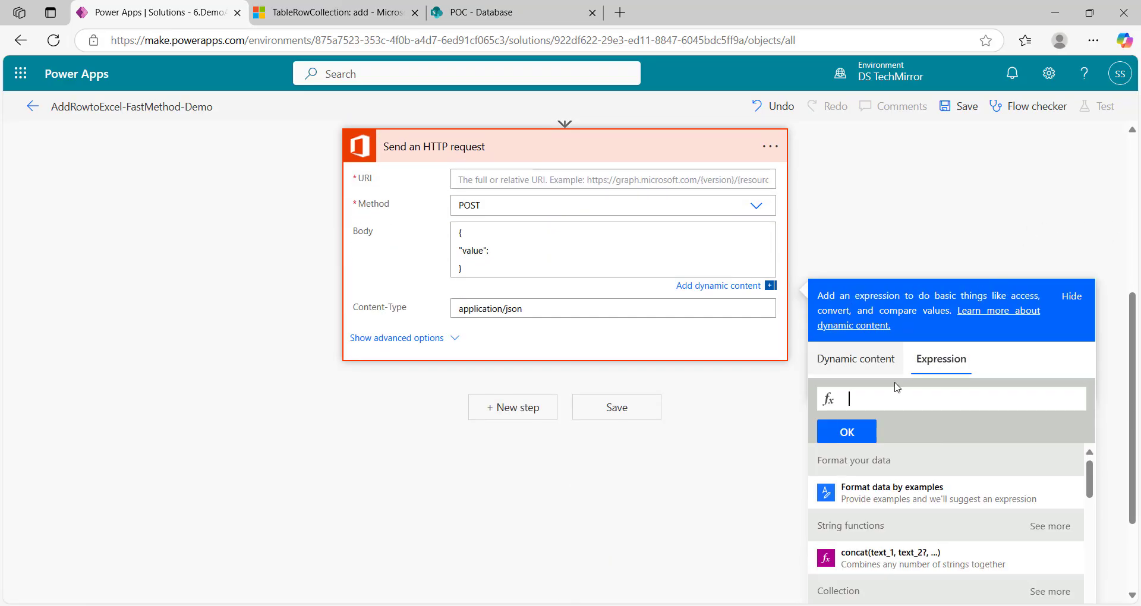
pyautogui.write('body')
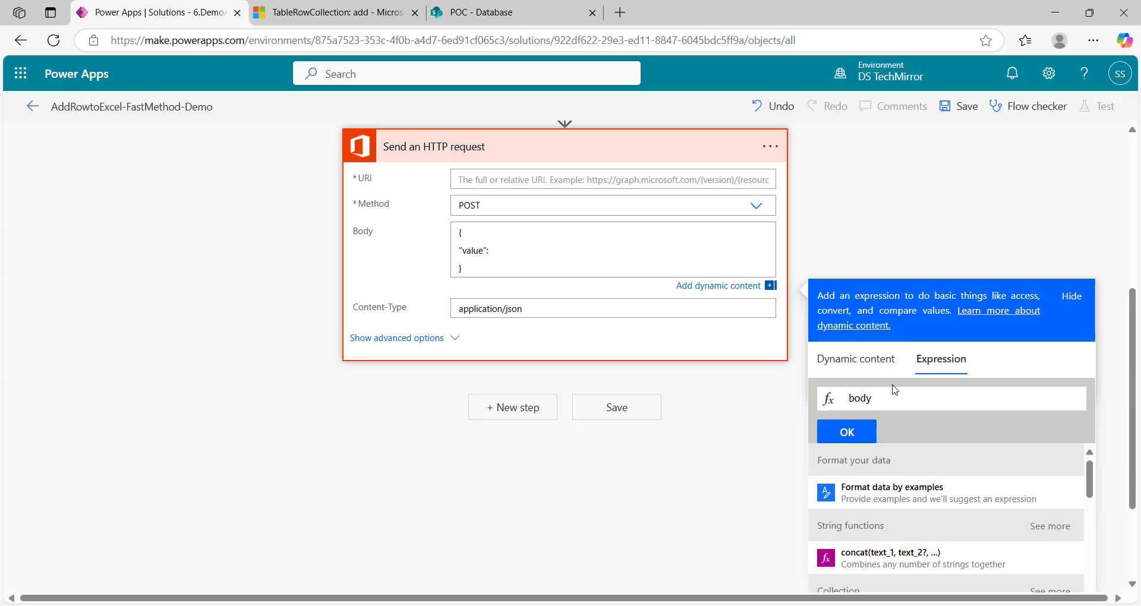
pyautogui.write('(')
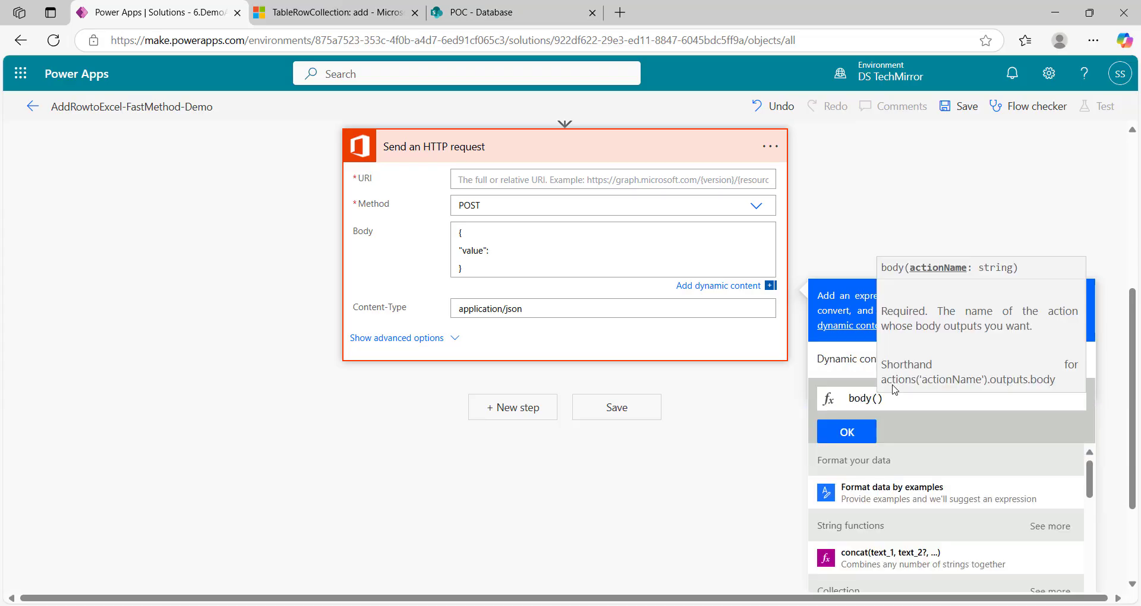
pyautogui.write("''")
pyautogui.write('select')
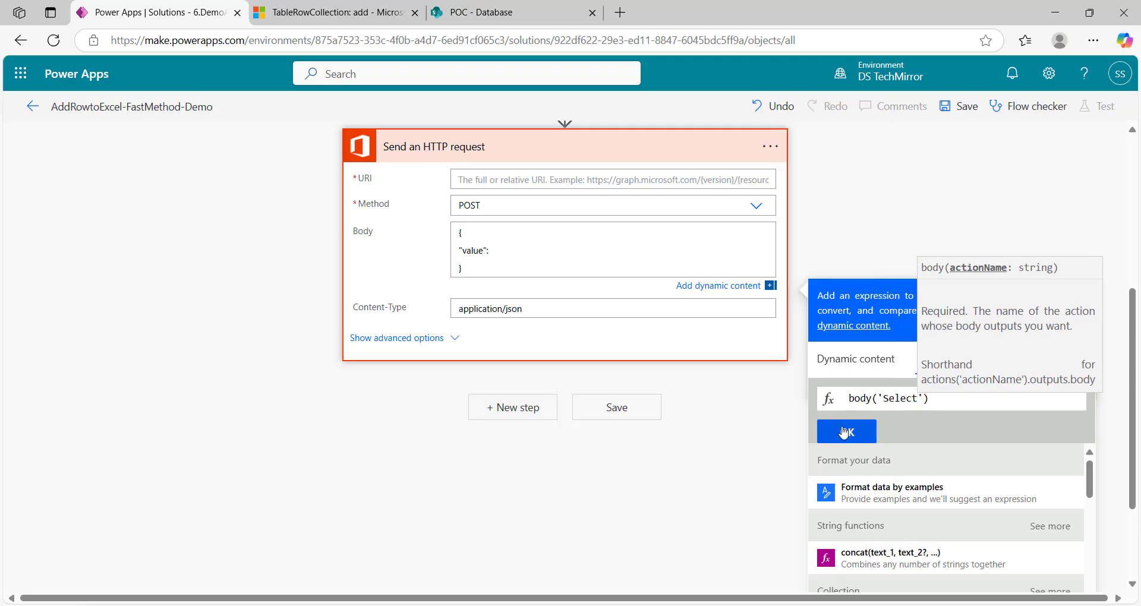
pyautogui.click(843, 432)
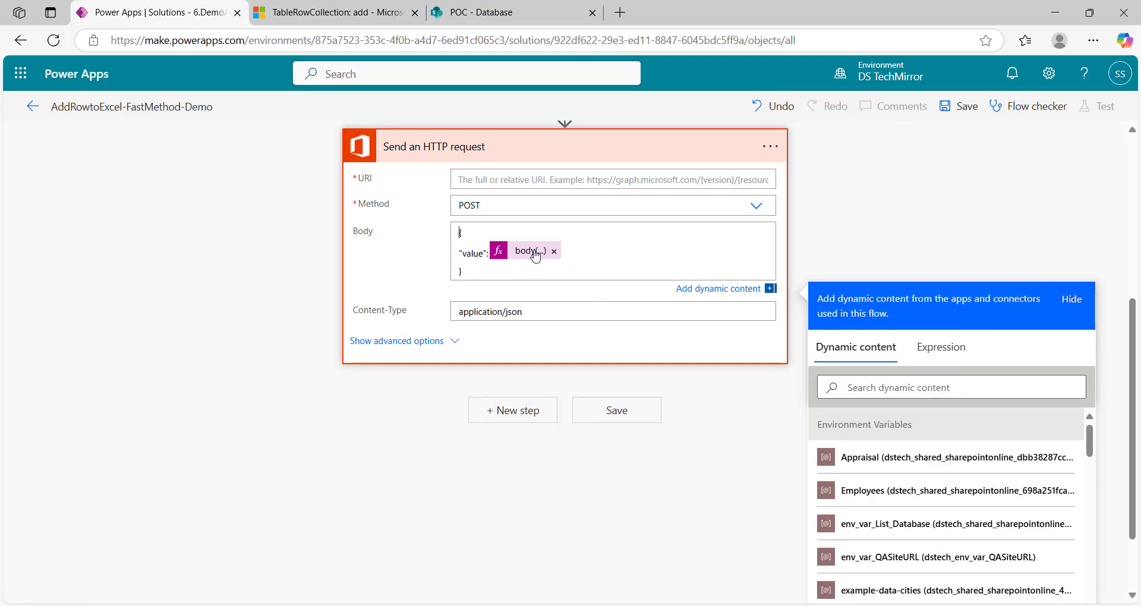
pyautogui.scroll(5, 641, 294)
pyautogui.scroll(-5, 657, 309)
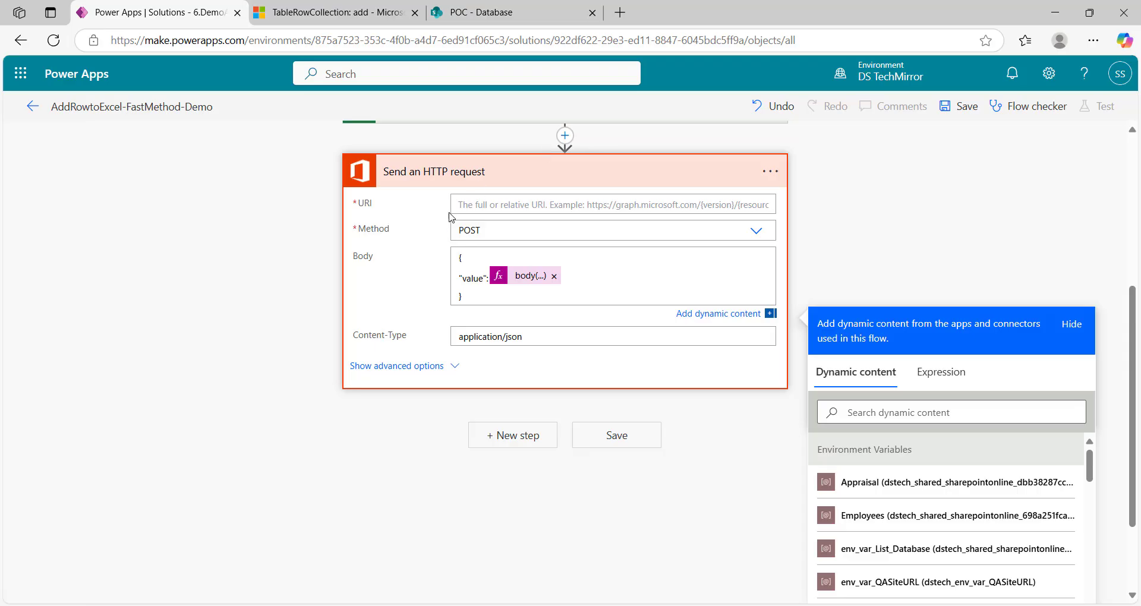
# Step: Review the HTTP request syntax for adding table rows in the Microsoft Graph documentation, comparing it with the flow's empty URI
pyautogui.click(357, 8)
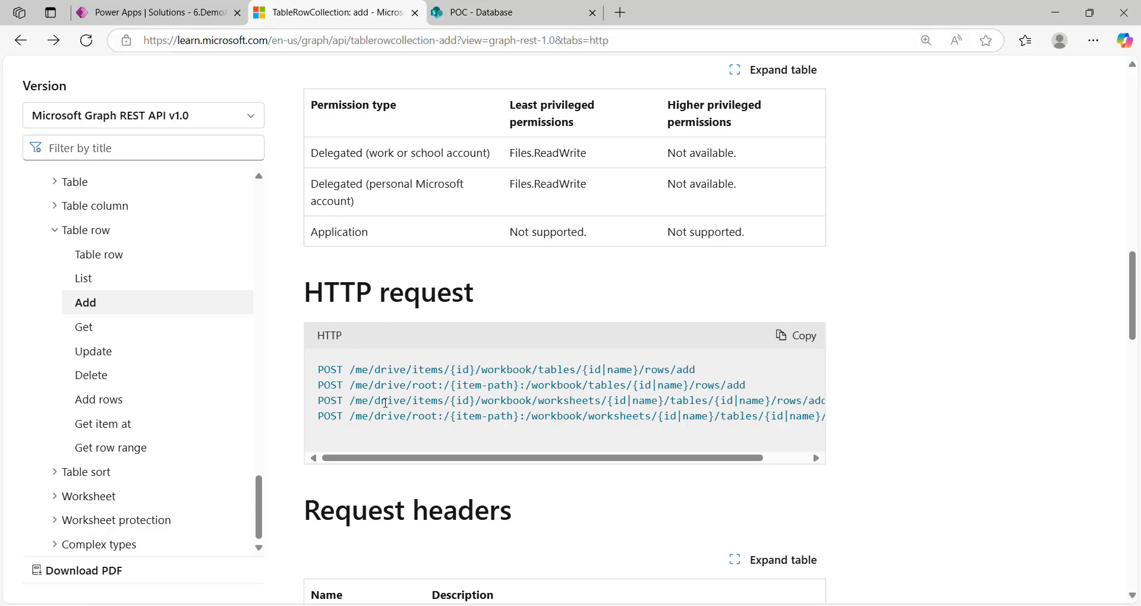
pyautogui.click(157, 12)
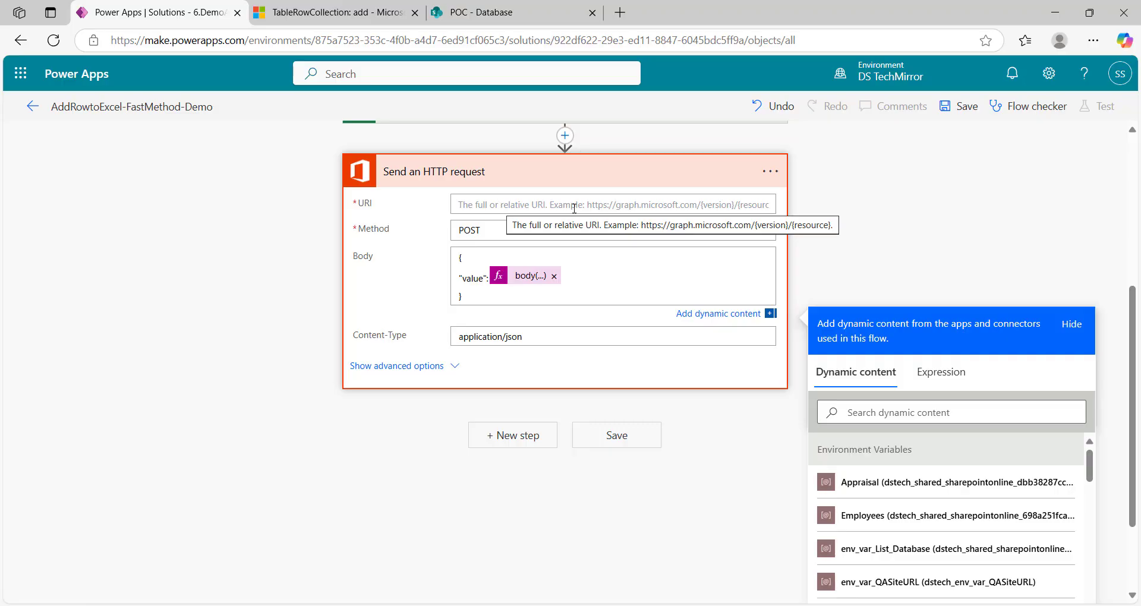
pyautogui.click(333, 12)
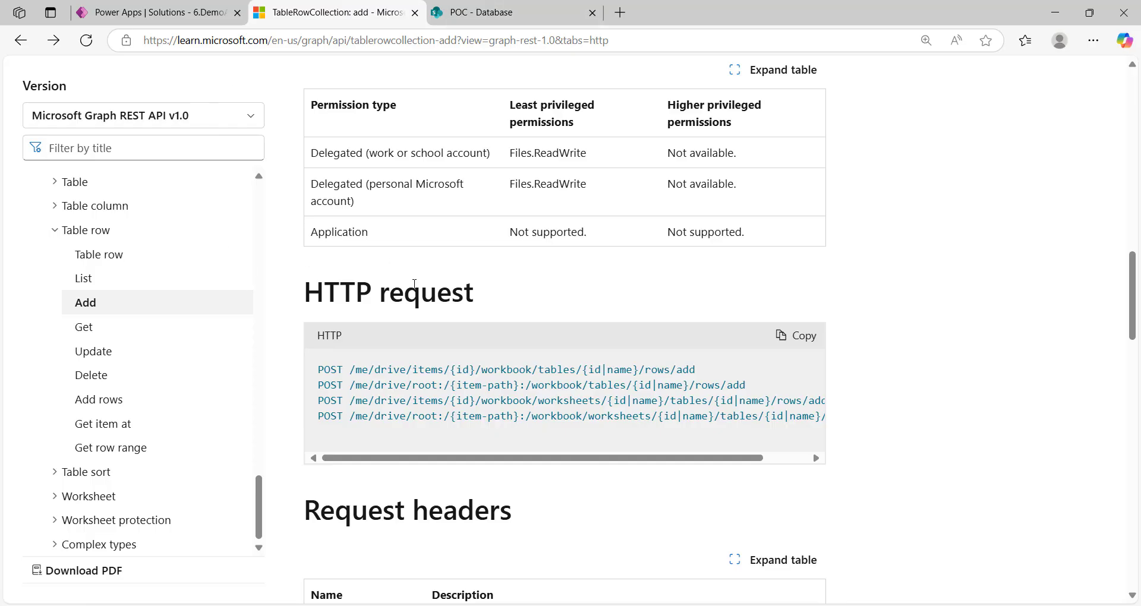
pyautogui.scroll(-1, 434, 346)
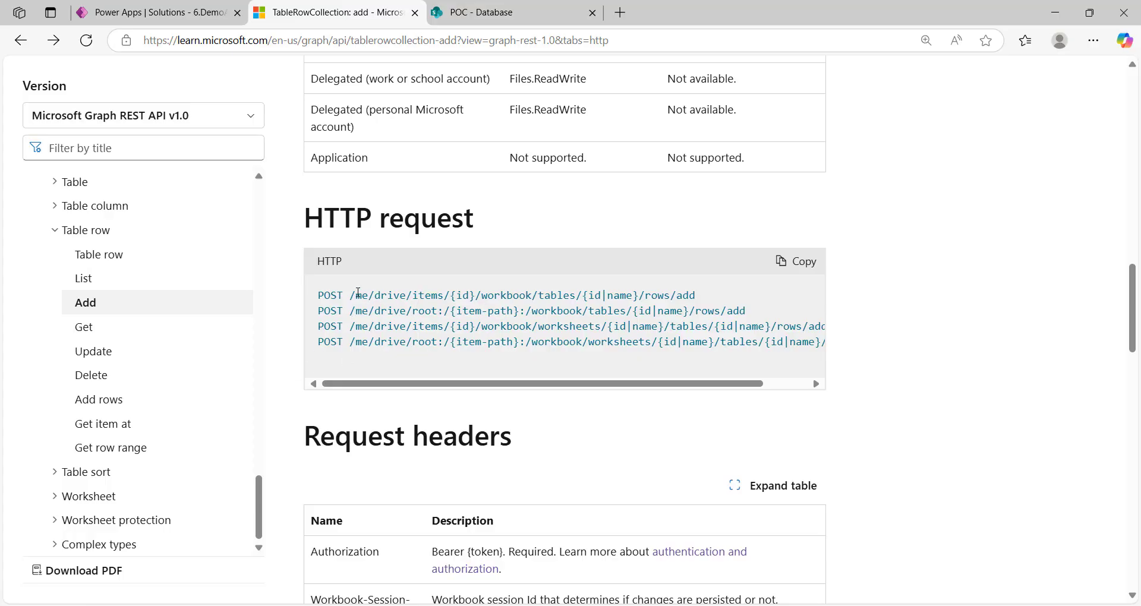
pyautogui.scroll(1, 534, 313)
pyautogui.click(165, 5)
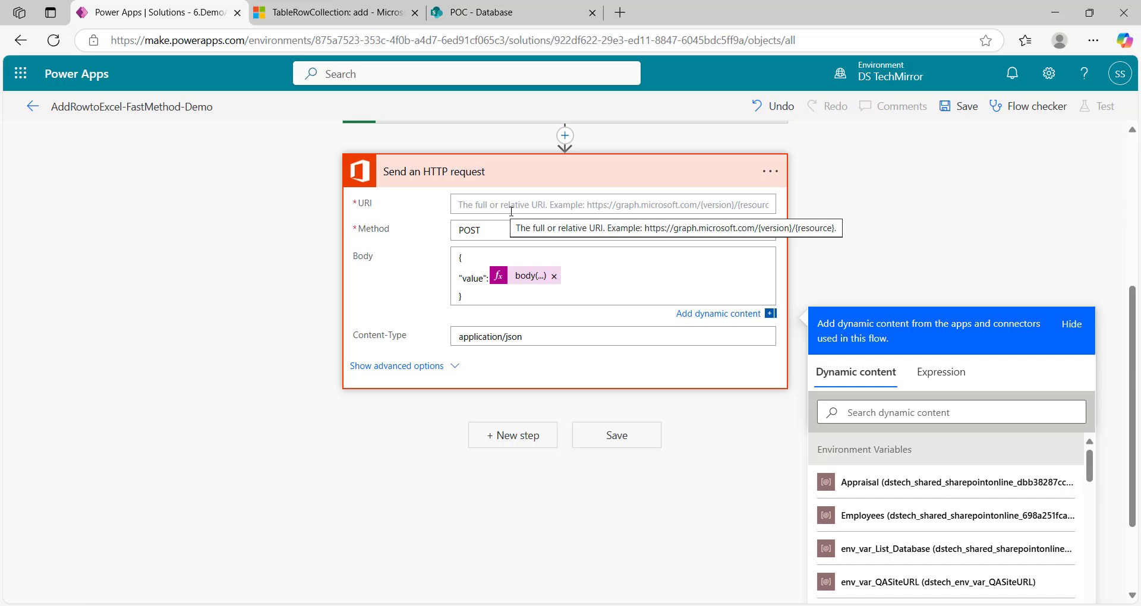
pyautogui.scroll(4, 522, 247)
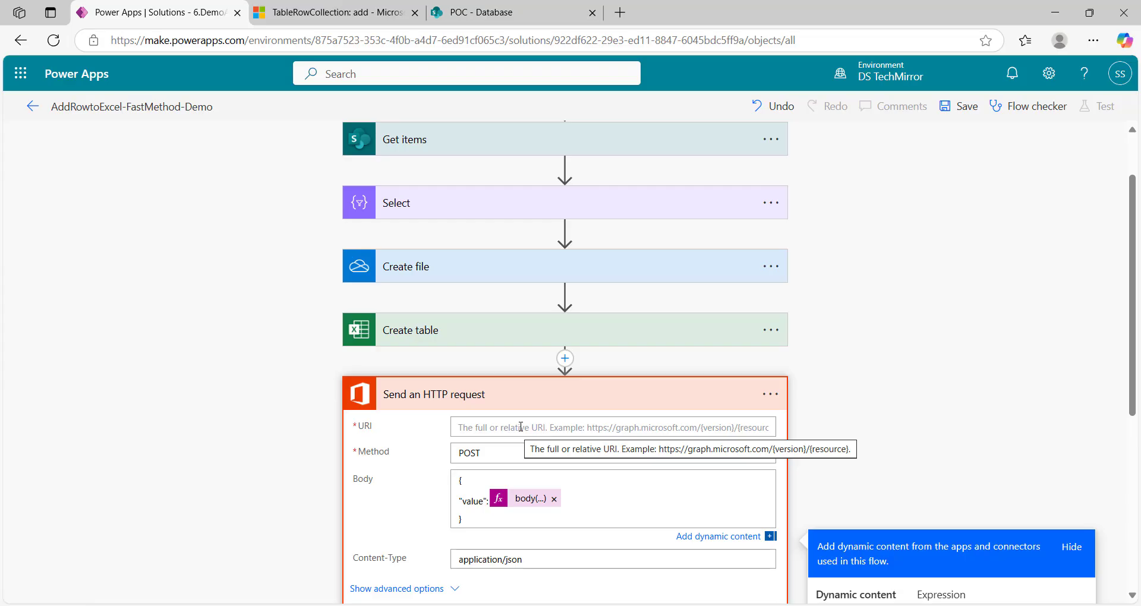
pyautogui.scroll(-1, 520, 426)
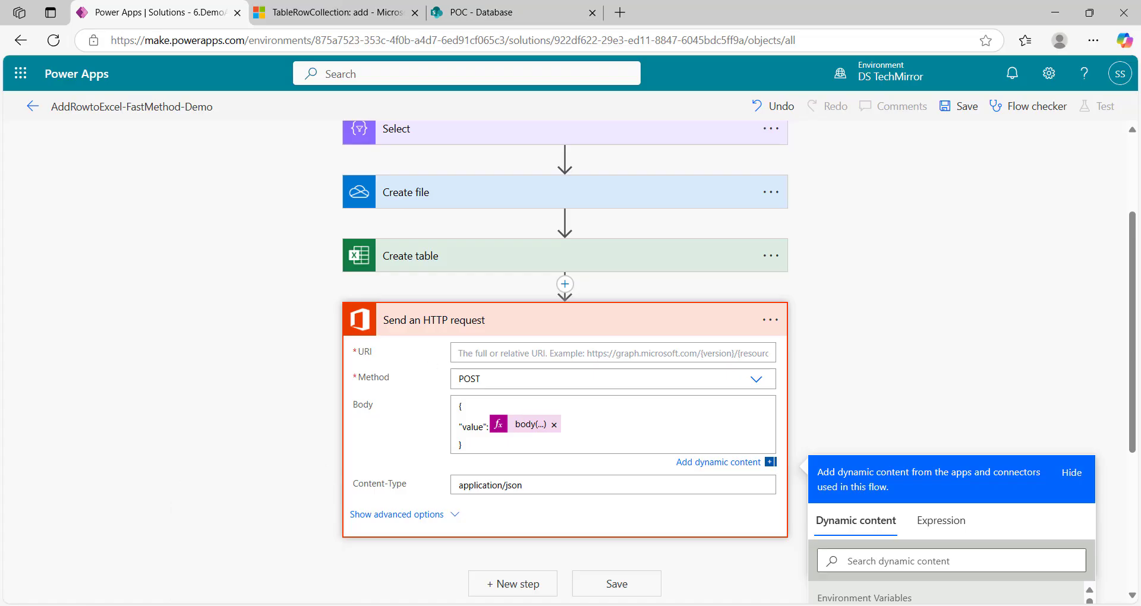
pyautogui.press('super')
pyautogui.write('md')
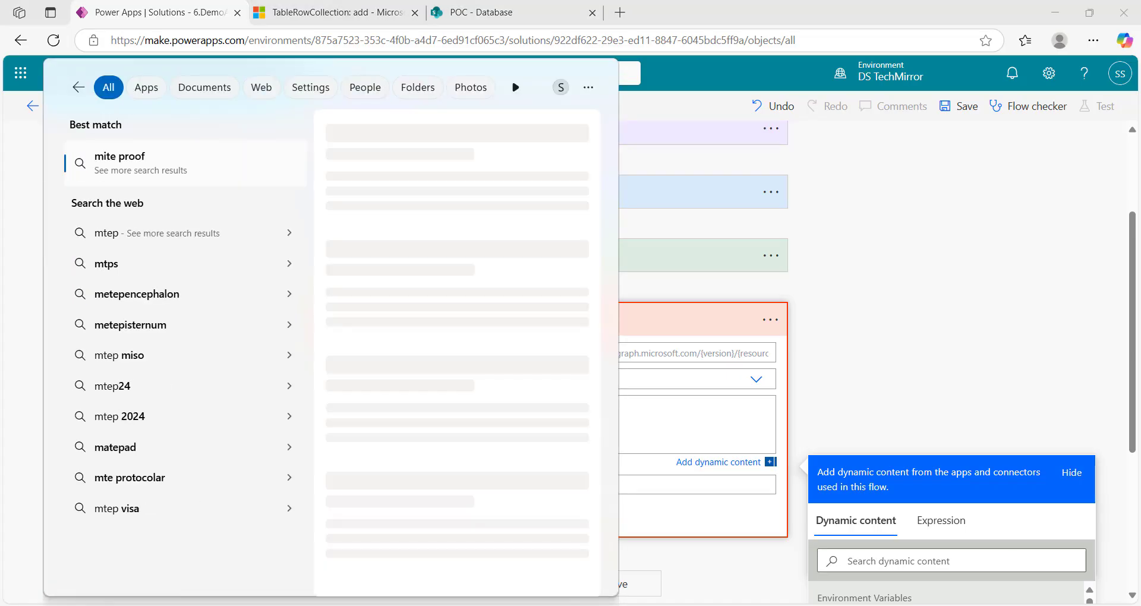
pyautogui.press('BackSpace')
pyautogui.press('BackSpace')
pyautogui.write('note')
pyautogui.press('Return')
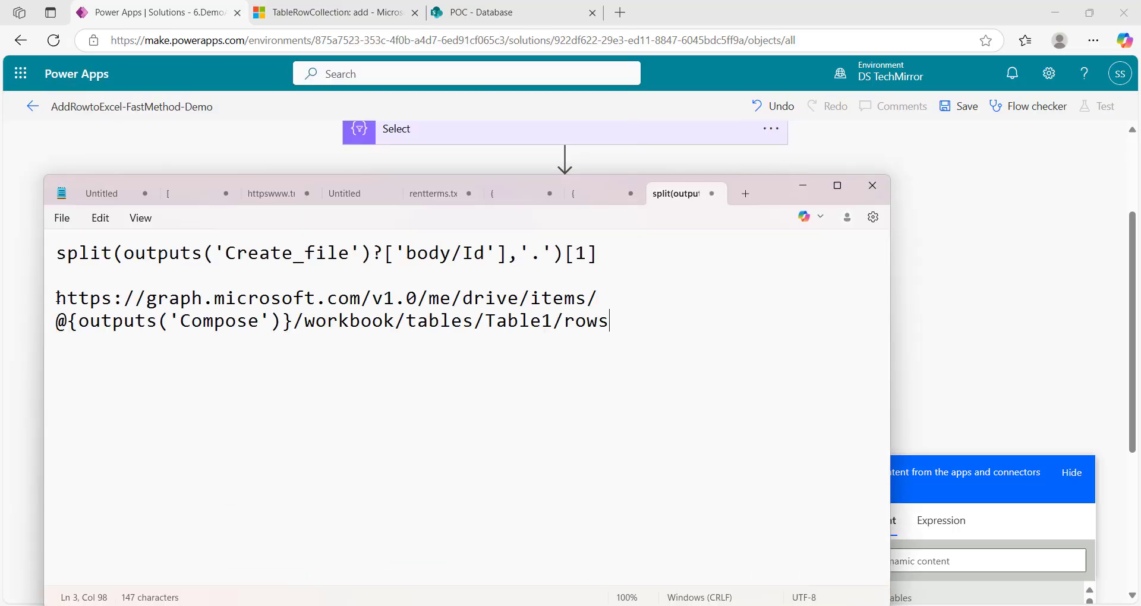
pyautogui.moveTo(56, 298); pyautogui.dragTo(621, 326)
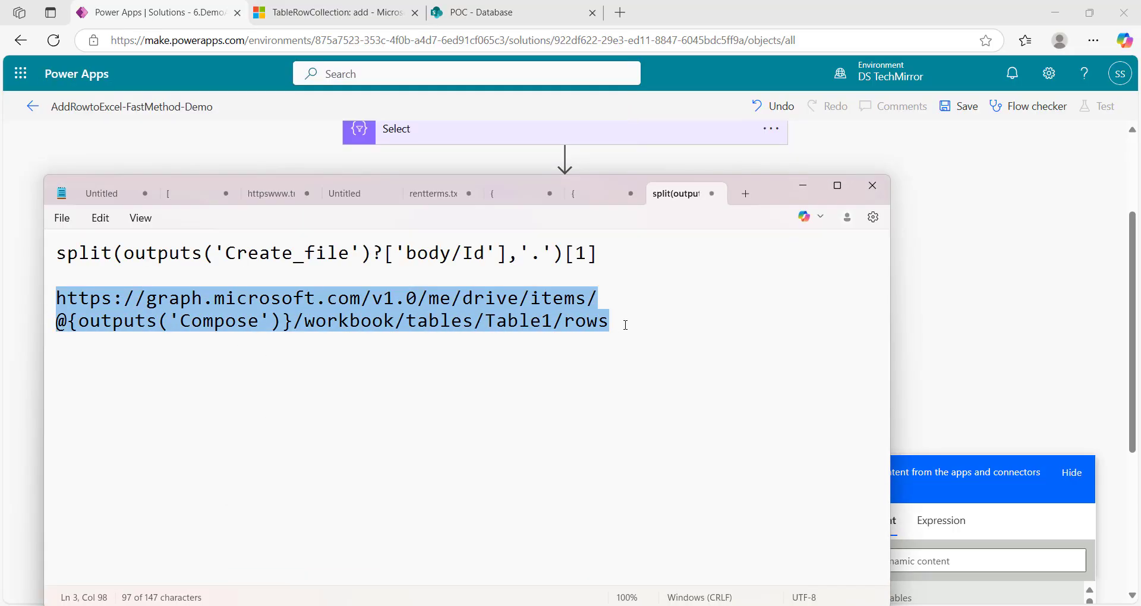
pyautogui.click(951, 297)
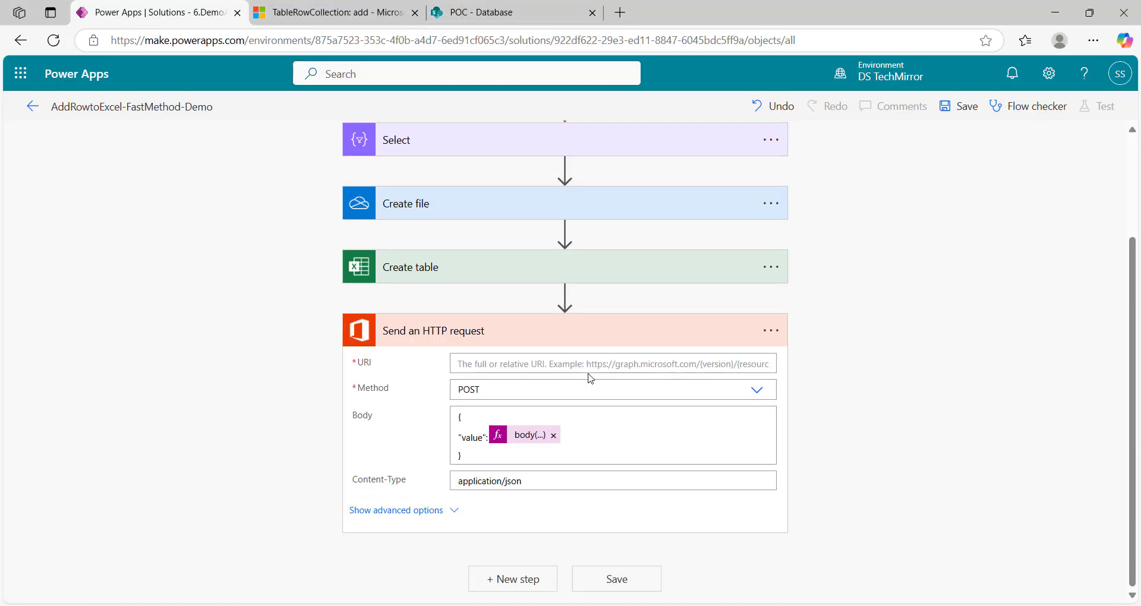
pyautogui.click(584, 365)
pyautogui.hotkey('ctrl', 'v')
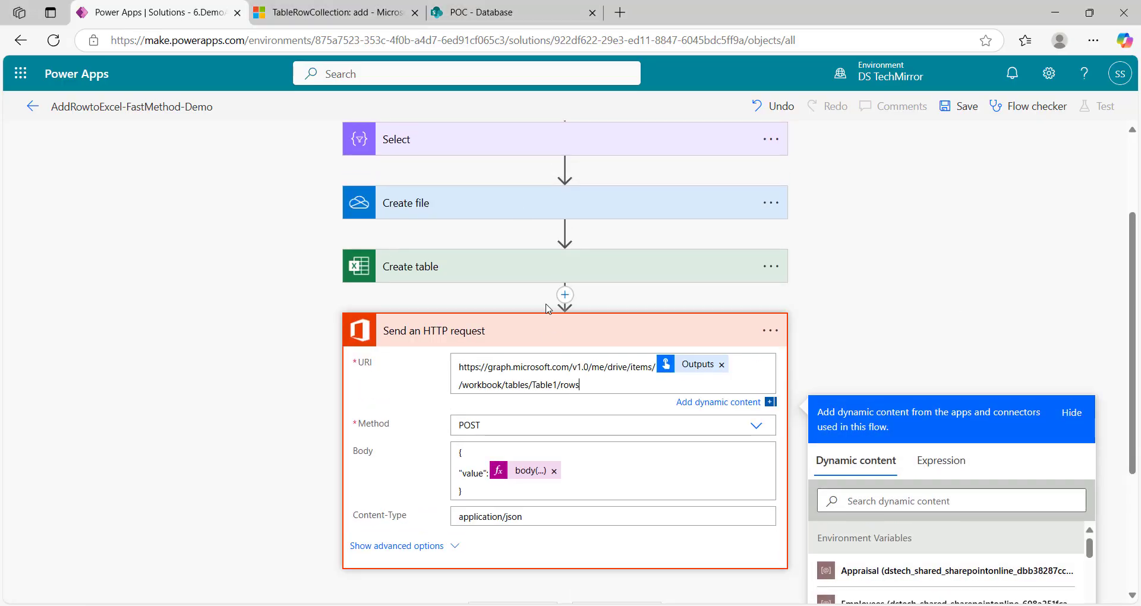
# Step: Check the URI against the Graph documentation, delete Table1 from it and try to insert the Create table name value in its place
pyautogui.click(337, 11)
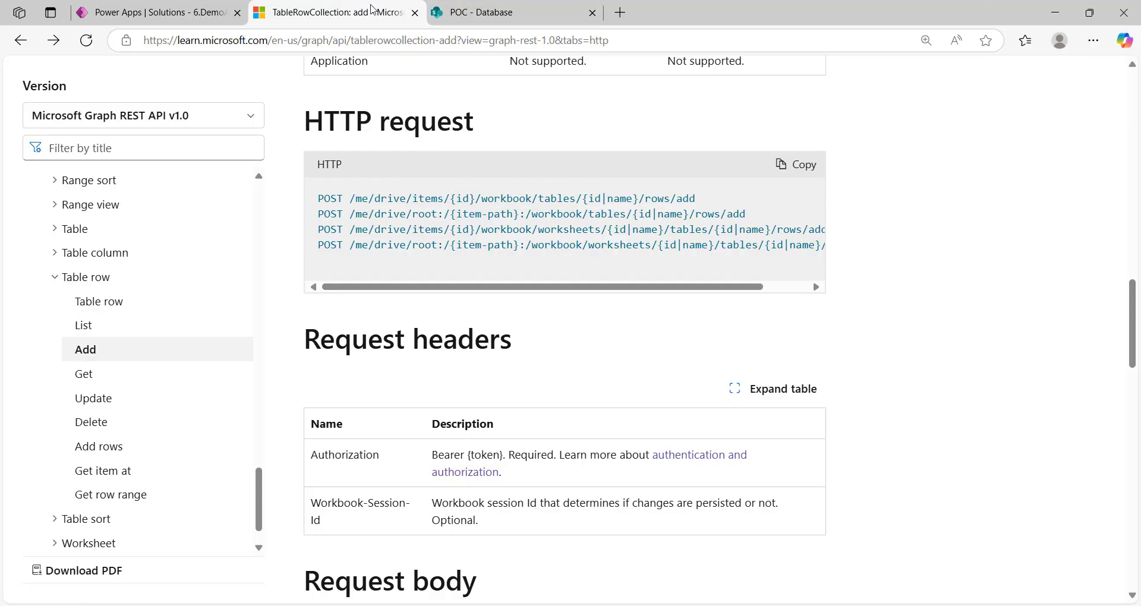
pyautogui.click(116, 15)
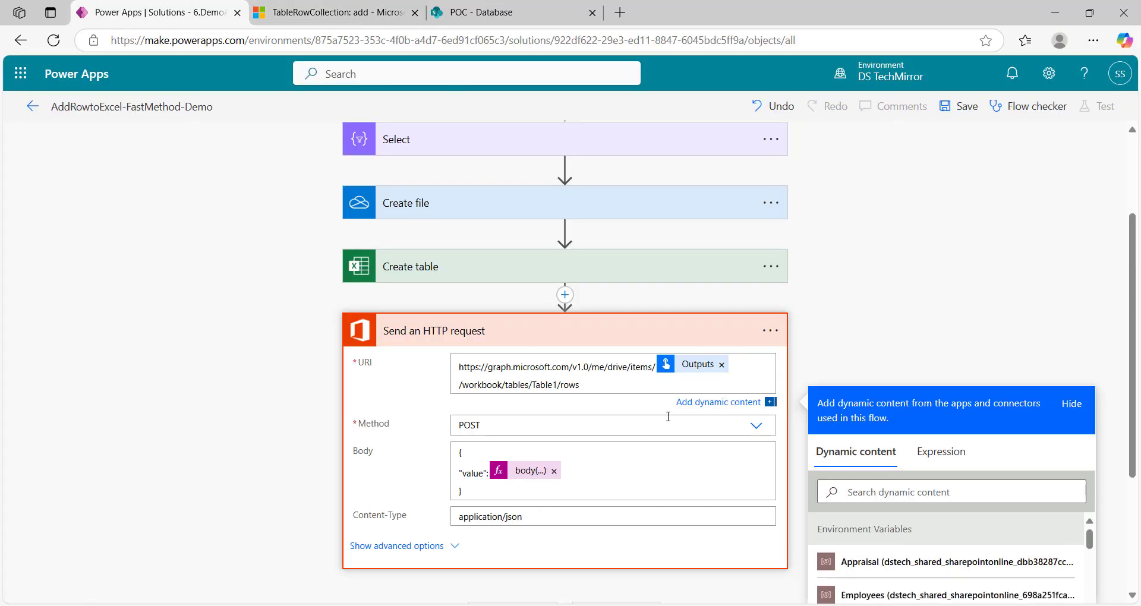
pyautogui.doubleClick(545, 385)
pyautogui.scroll(-1, 799, 369)
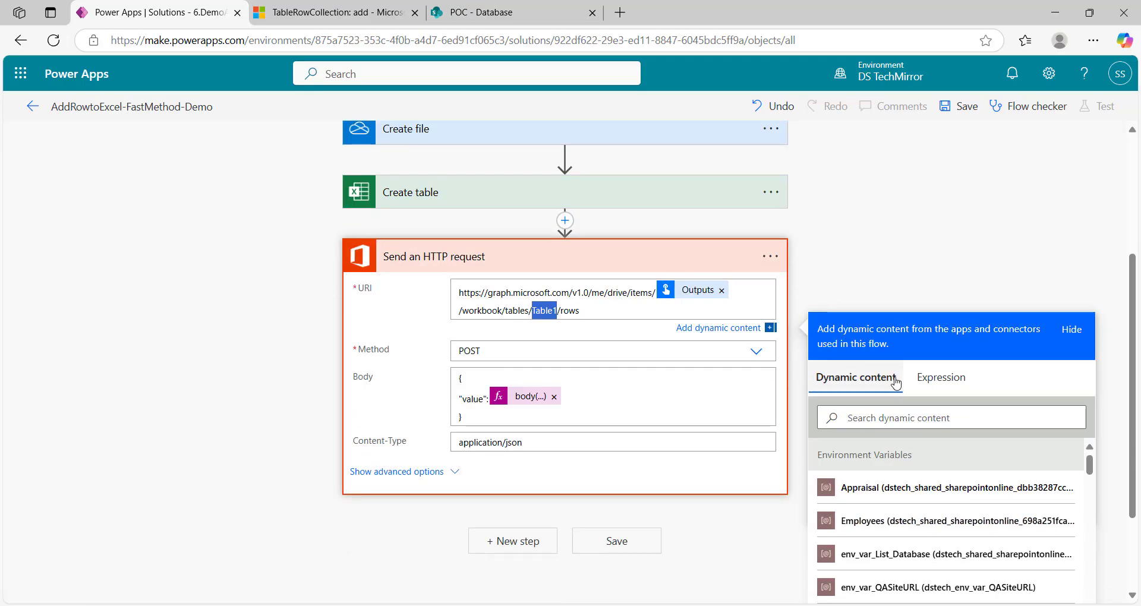
pyautogui.press('BackSpace')
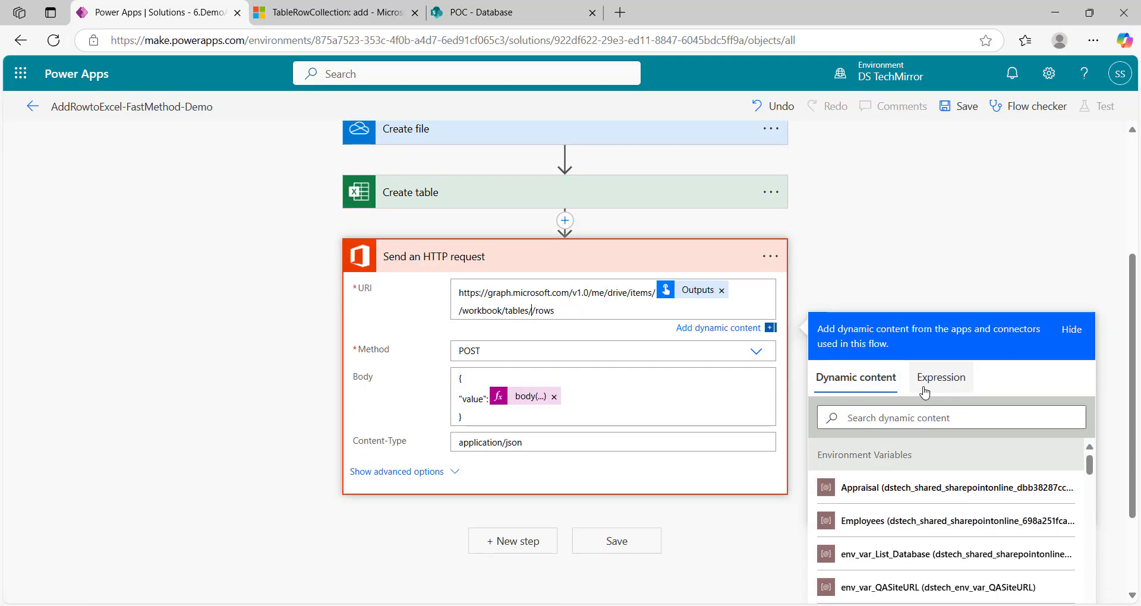
pyautogui.scroll(-2, 1048, 349)
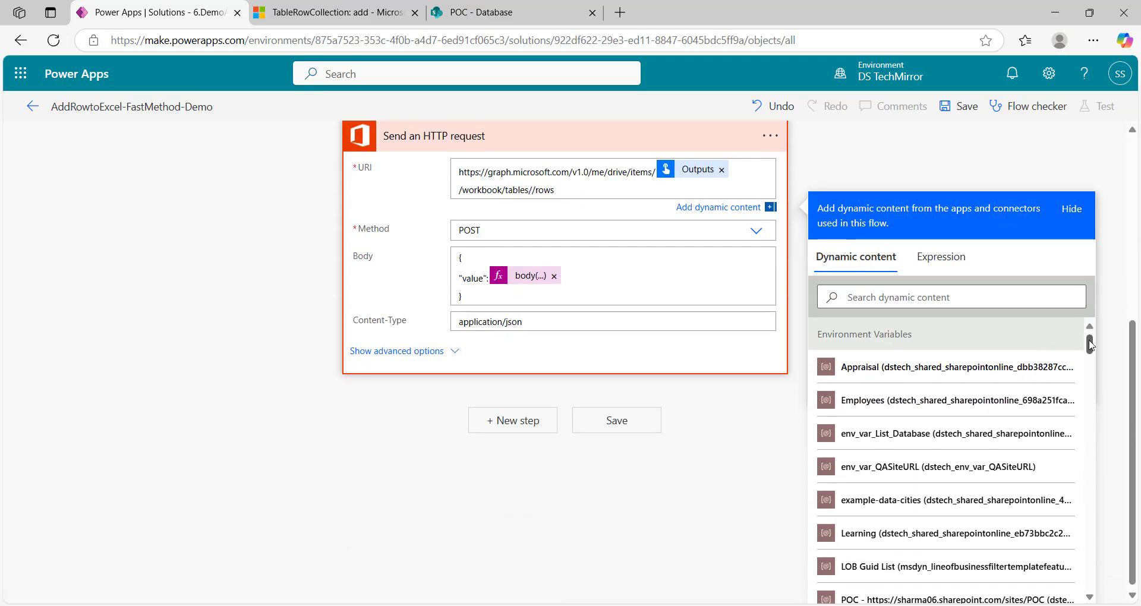
pyautogui.moveTo(1089, 344); pyautogui.dragTo(1093, 377)
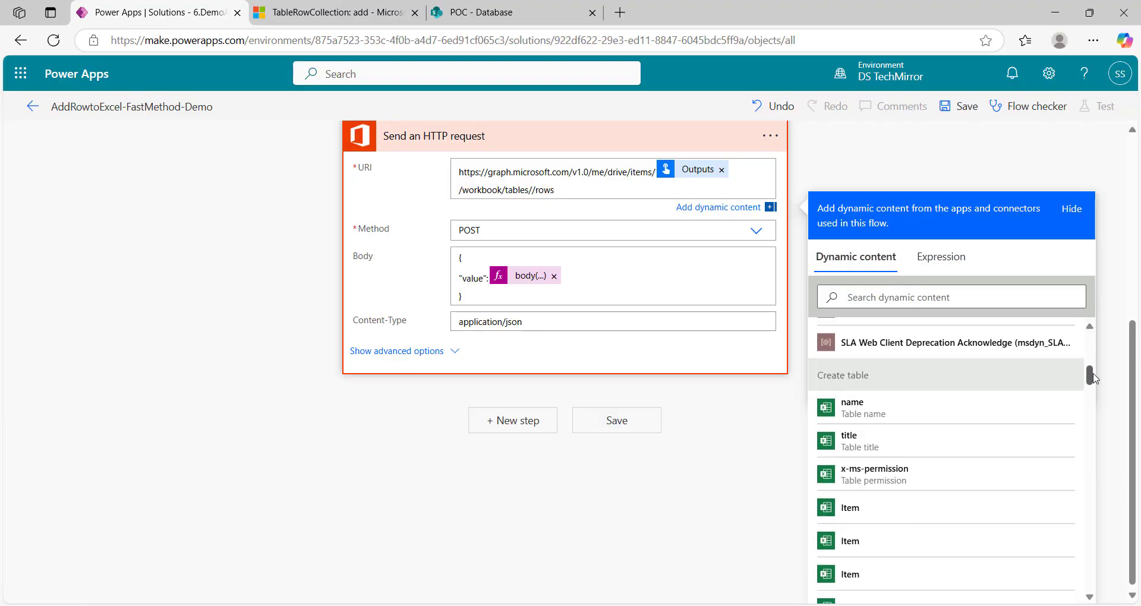
pyautogui.click(893, 419)
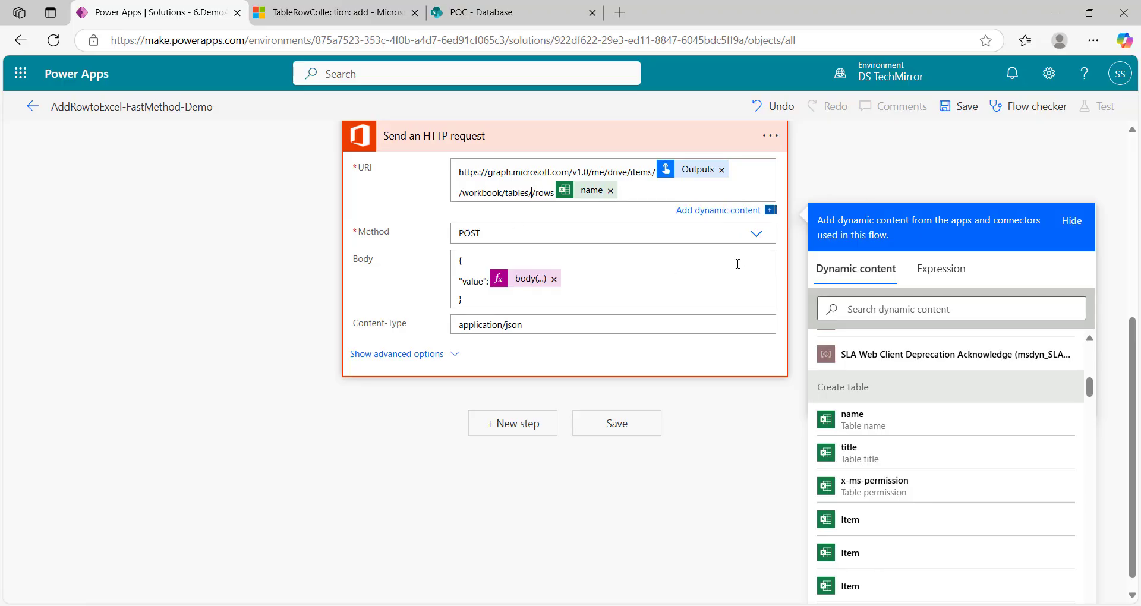
# Step: Move the Create table name value between /tables/ and /rows in the URI, and remove the Outputs value after /items/
pyautogui.click(609, 191)
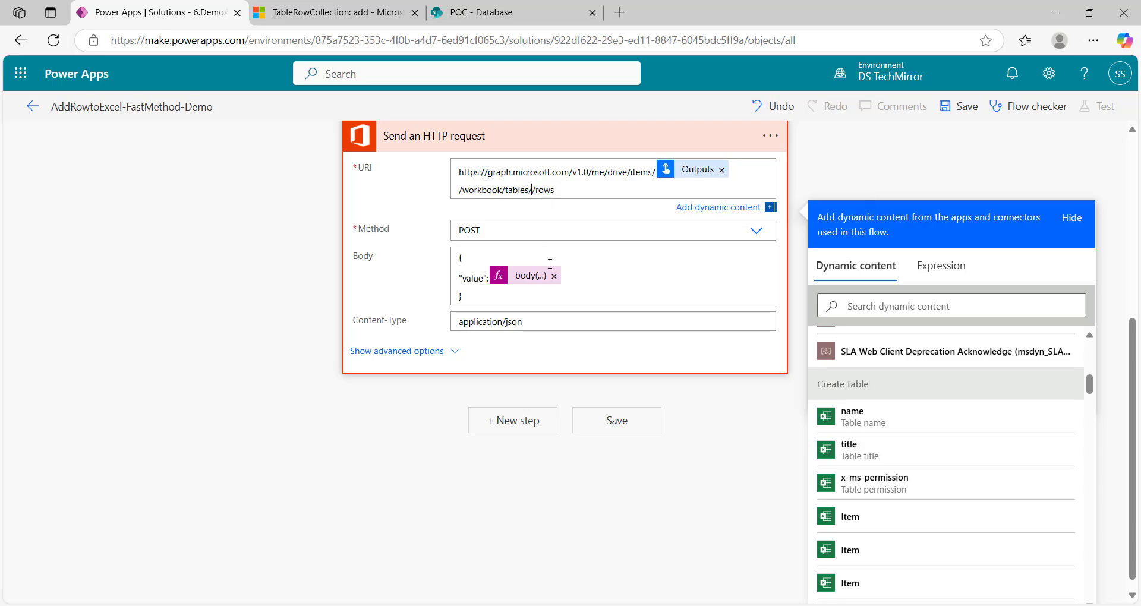
pyautogui.hotkey('alt', 'Tab')
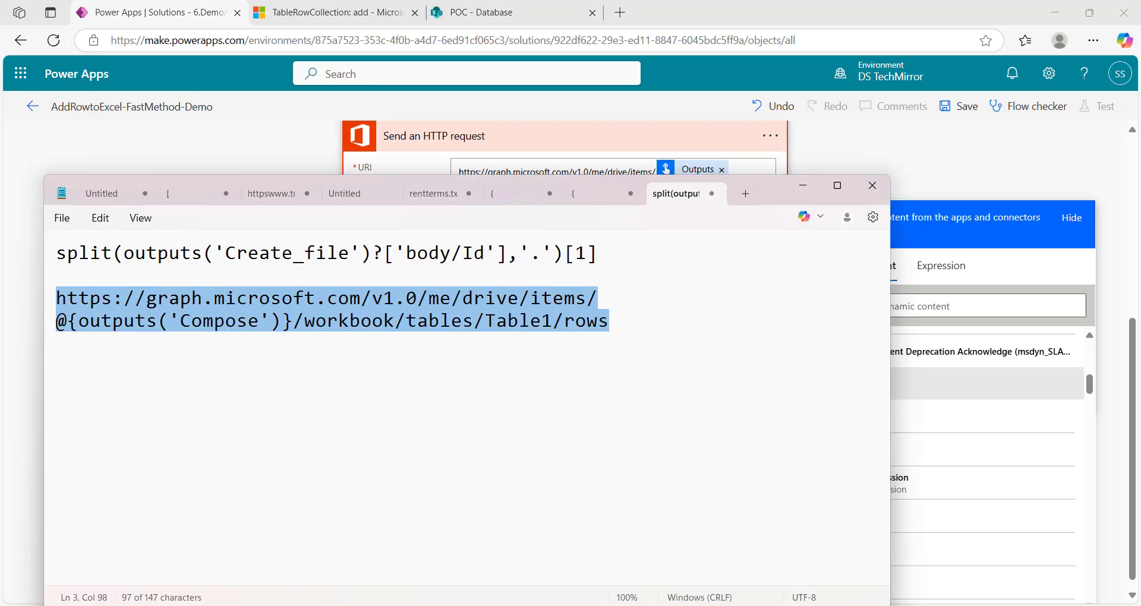
pyautogui.hotkey('alt', 'Tab')
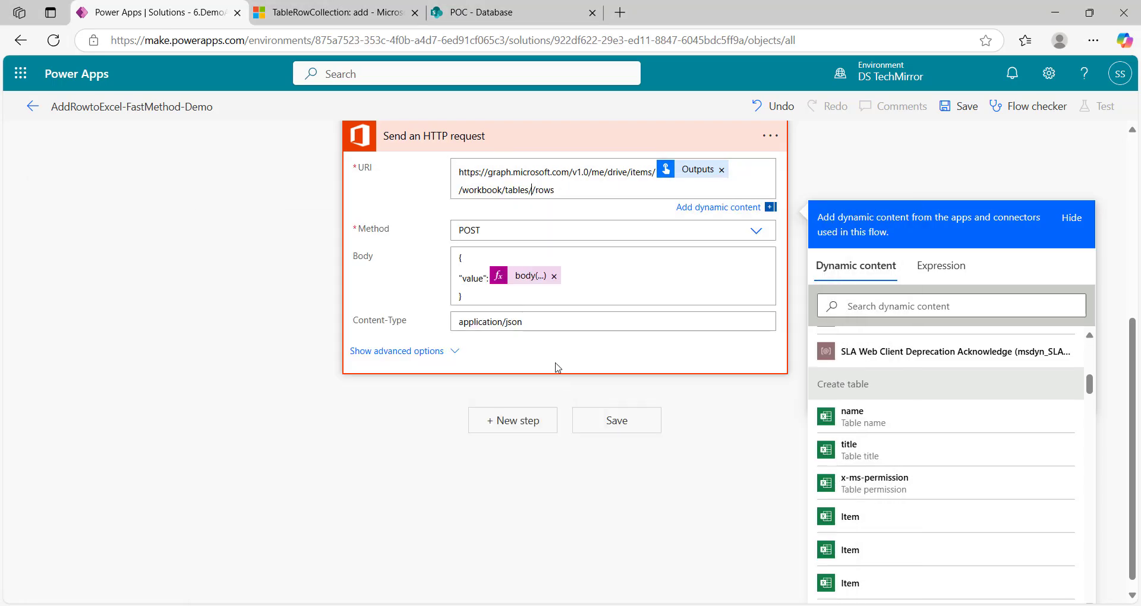
pyautogui.click(886, 419)
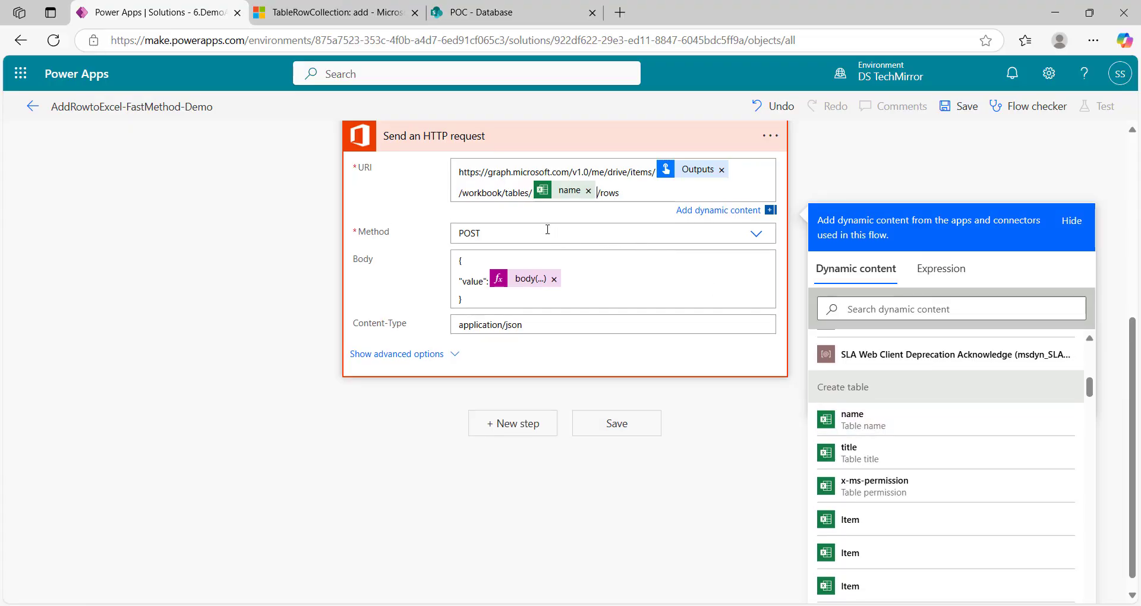
pyautogui.click(722, 170)
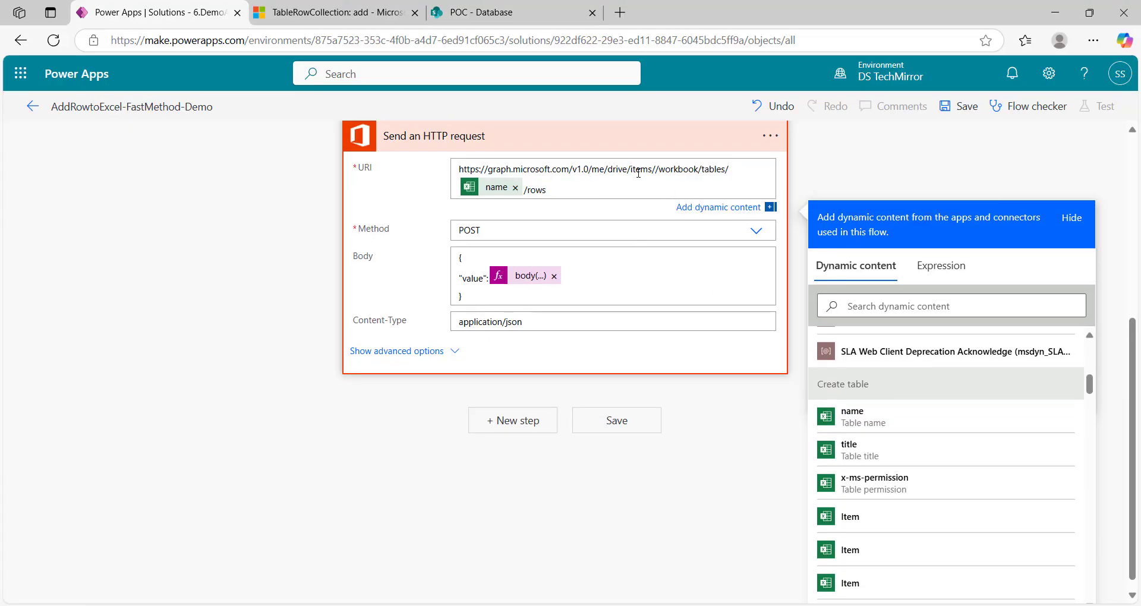
# Step: Look up the expression split(outputs('Create_file')?['body/Id'],'.')[1] in the Notepad notes and return to the flow
pyautogui.scroll(5, 650, 354)
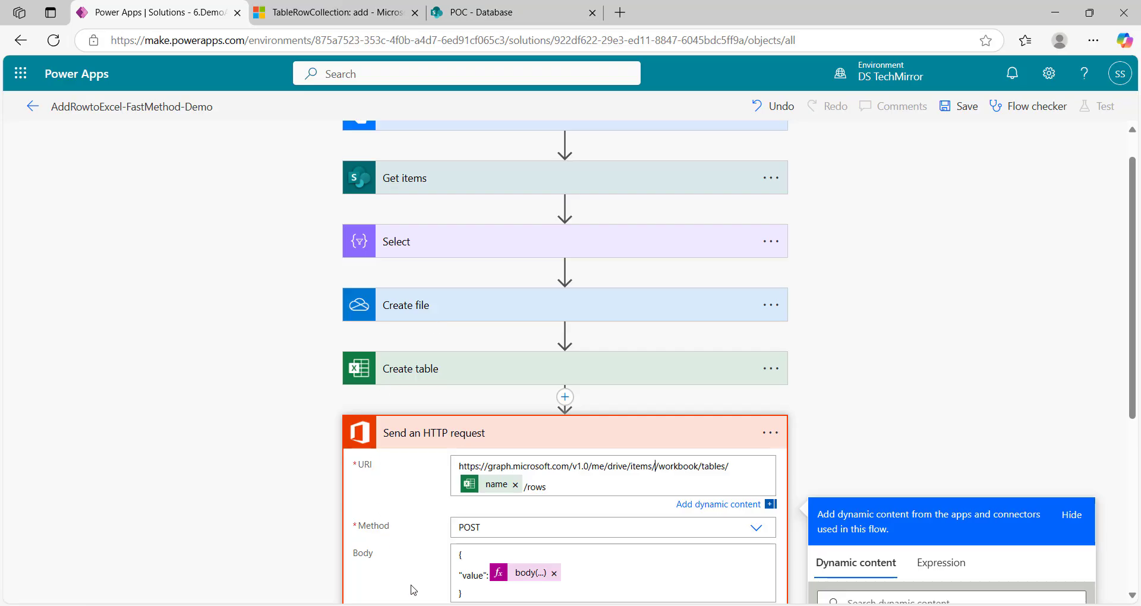
pyautogui.hotkey('alt', 'Tab')
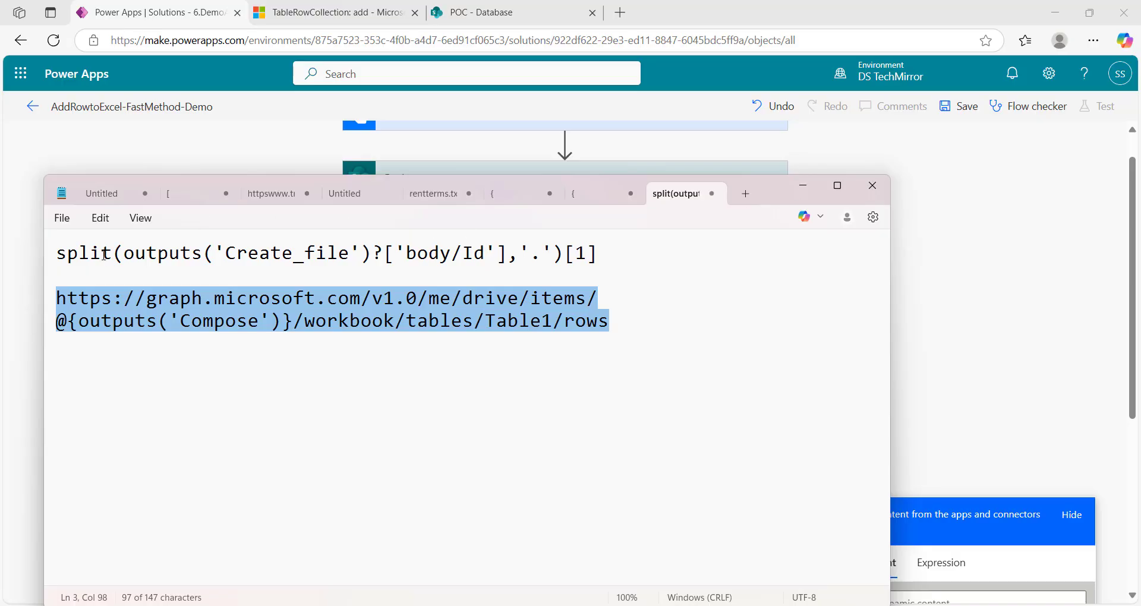
pyautogui.moveTo(61, 258); pyautogui.dragTo(605, 222)
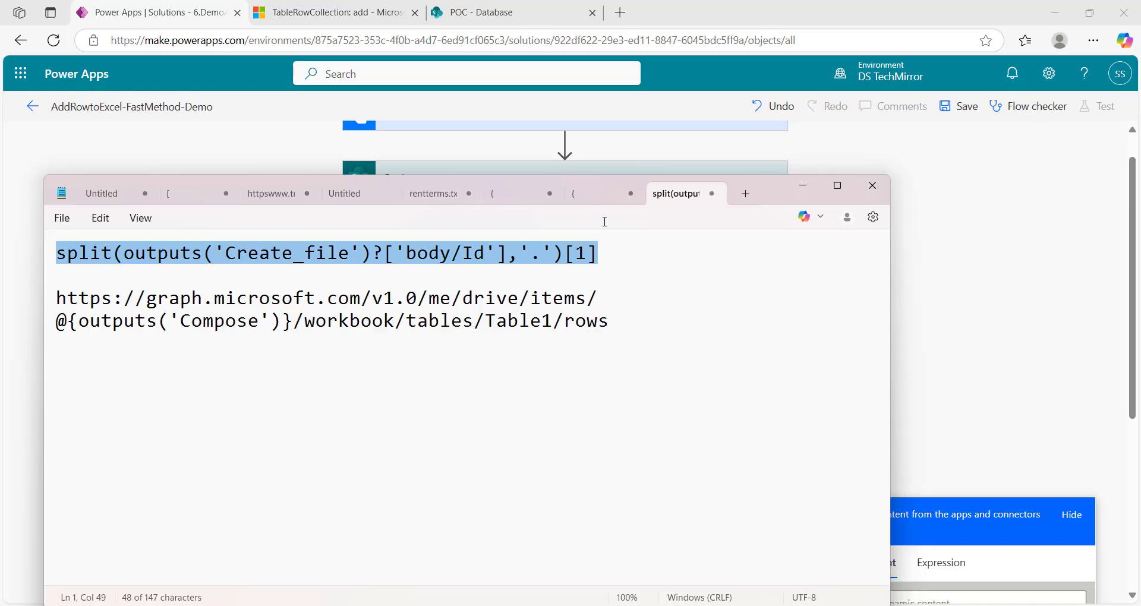
pyautogui.click(962, 271)
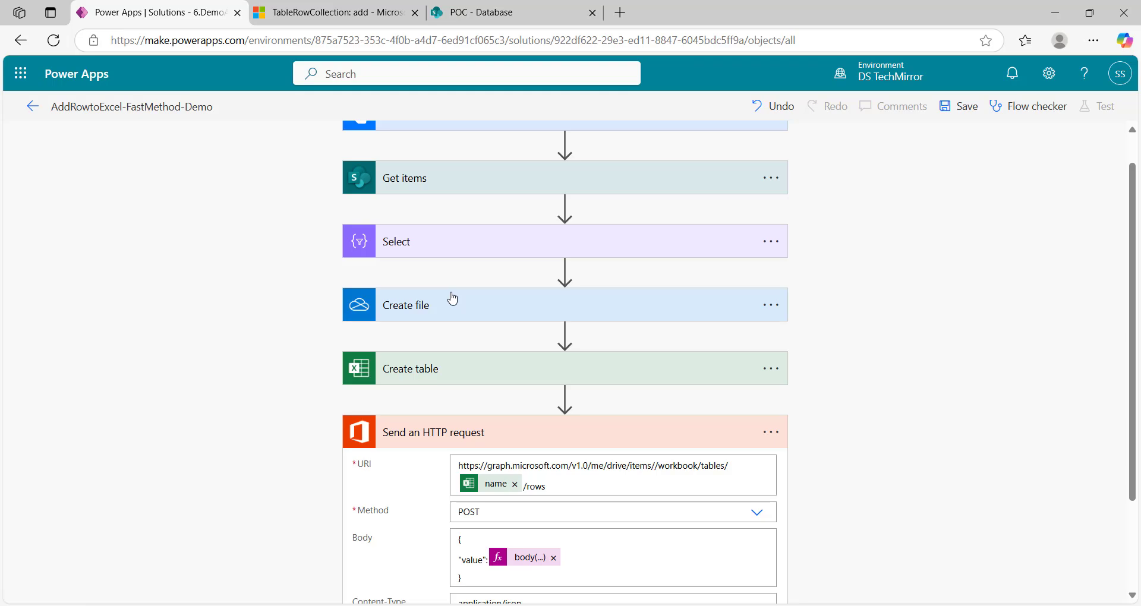
# Step: Delete the Send an HTTP request action from the flow
pyautogui.scroll(-1, 453, 299)
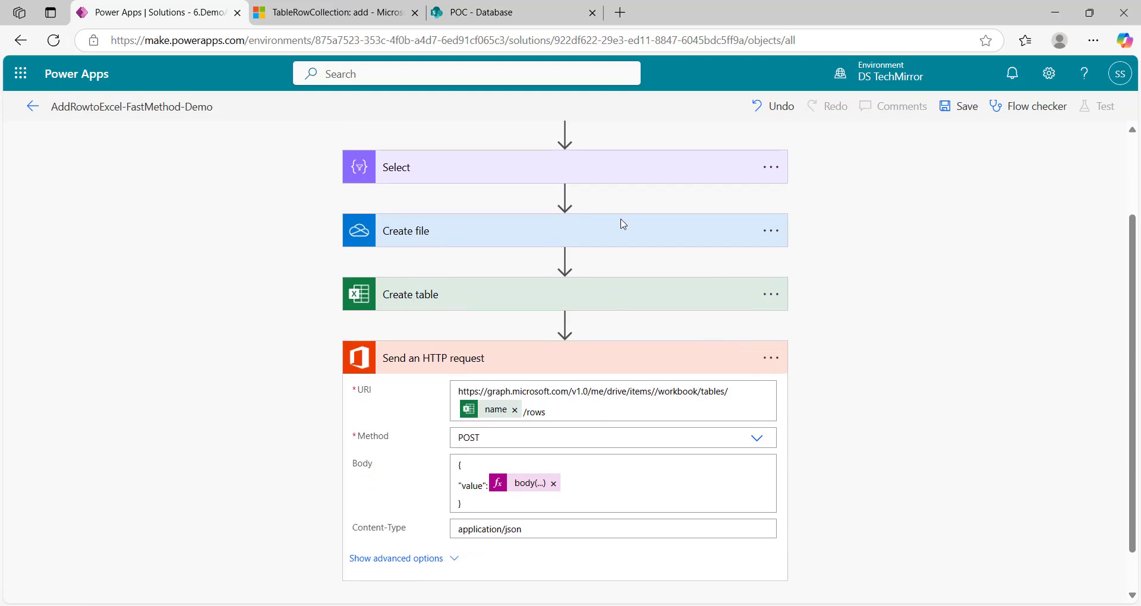
pyautogui.scroll(1, 580, 209)
pyautogui.scroll(-2, 666, 351)
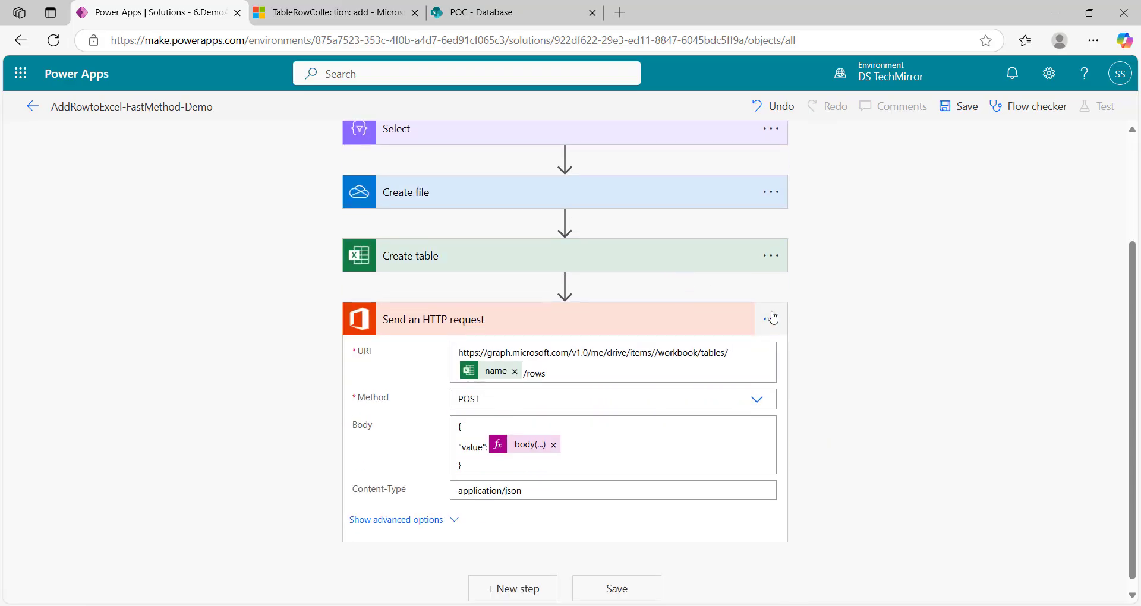
pyautogui.click(771, 319)
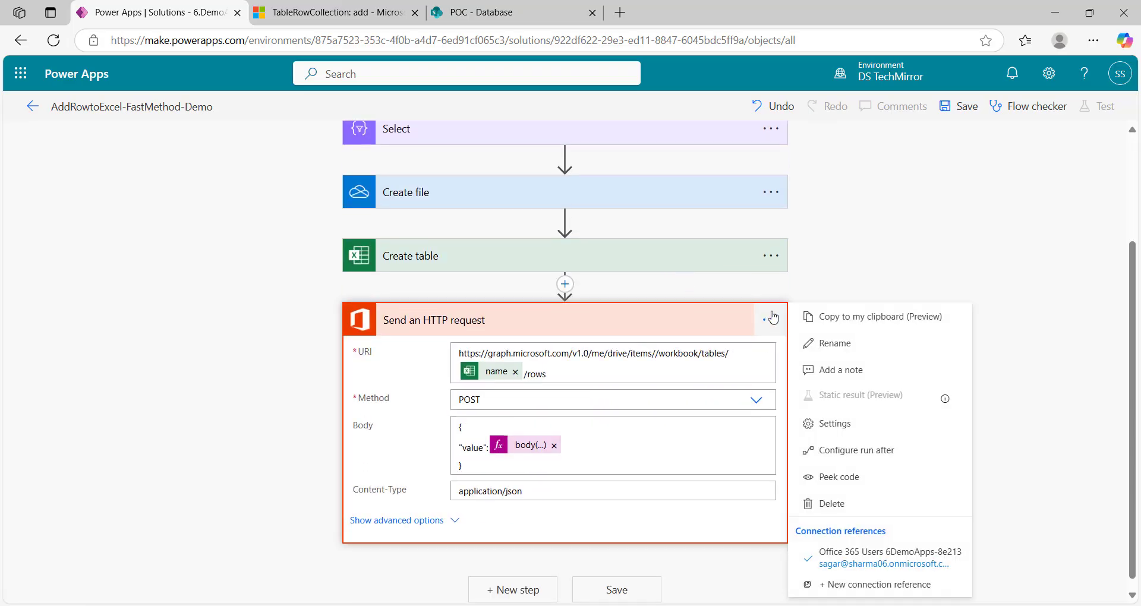
pyautogui.click(843, 502)
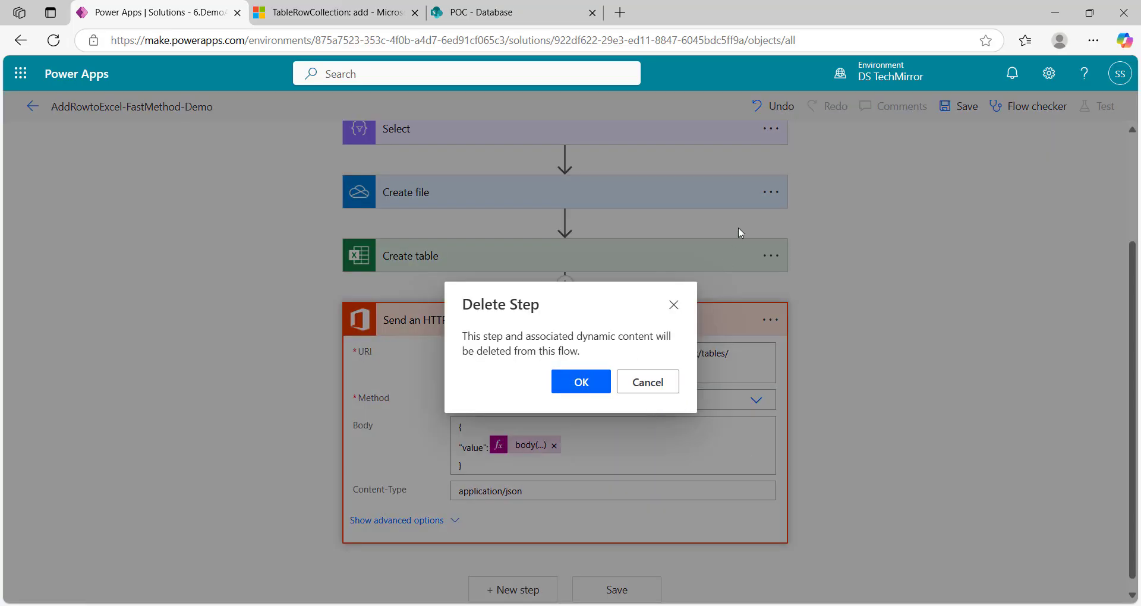
pyautogui.press('Return')
# Step: Save the flow, check the accounts of its SharePoint, OneDrive for Business and Excel Online (Business) connections, and run a test
pyautogui.click(963, 111)
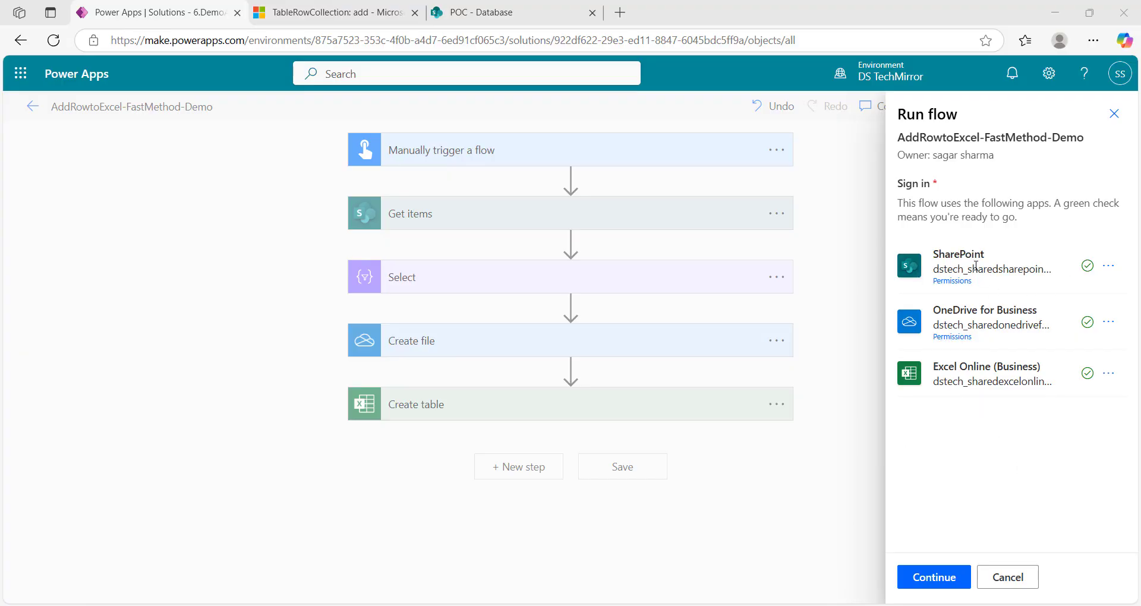
pyautogui.click(1109, 267)
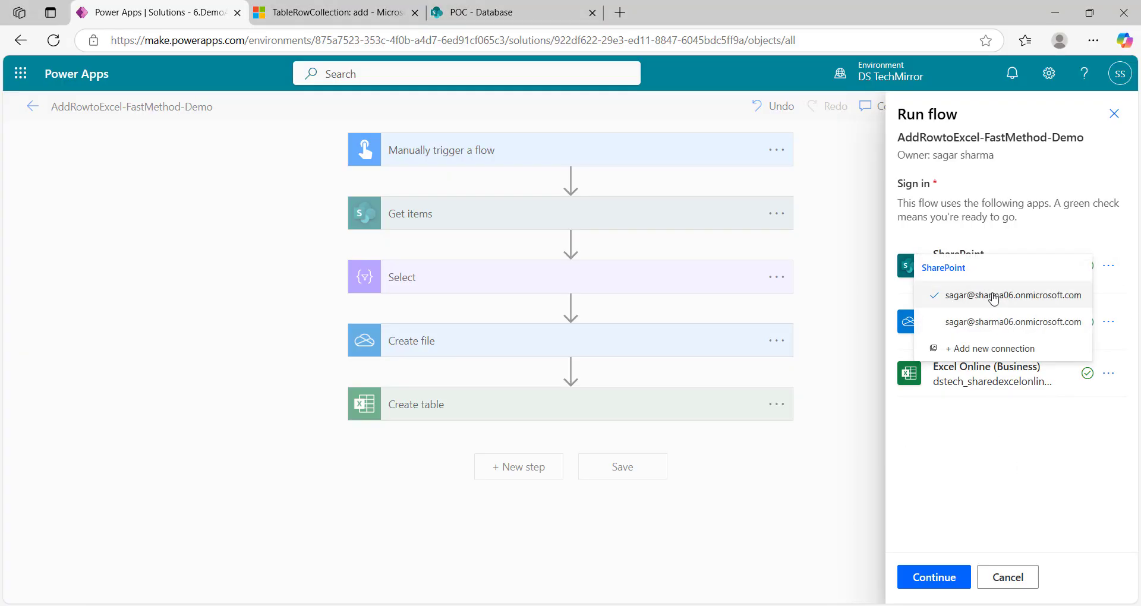
pyautogui.click(1080, 431)
pyautogui.click(1109, 322)
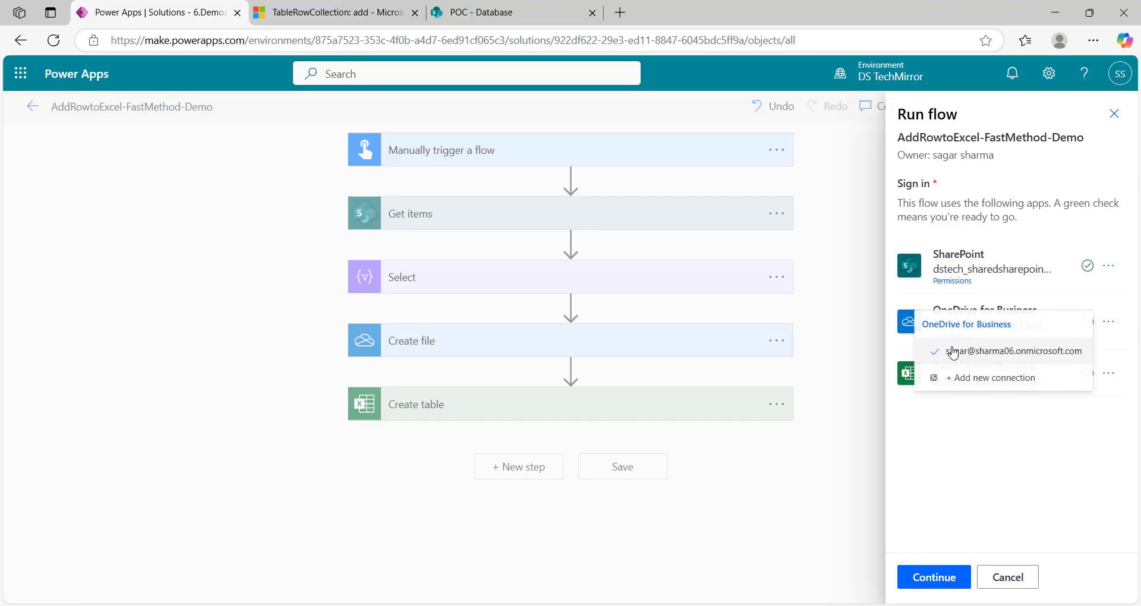
pyautogui.click(1051, 443)
pyautogui.click(1109, 374)
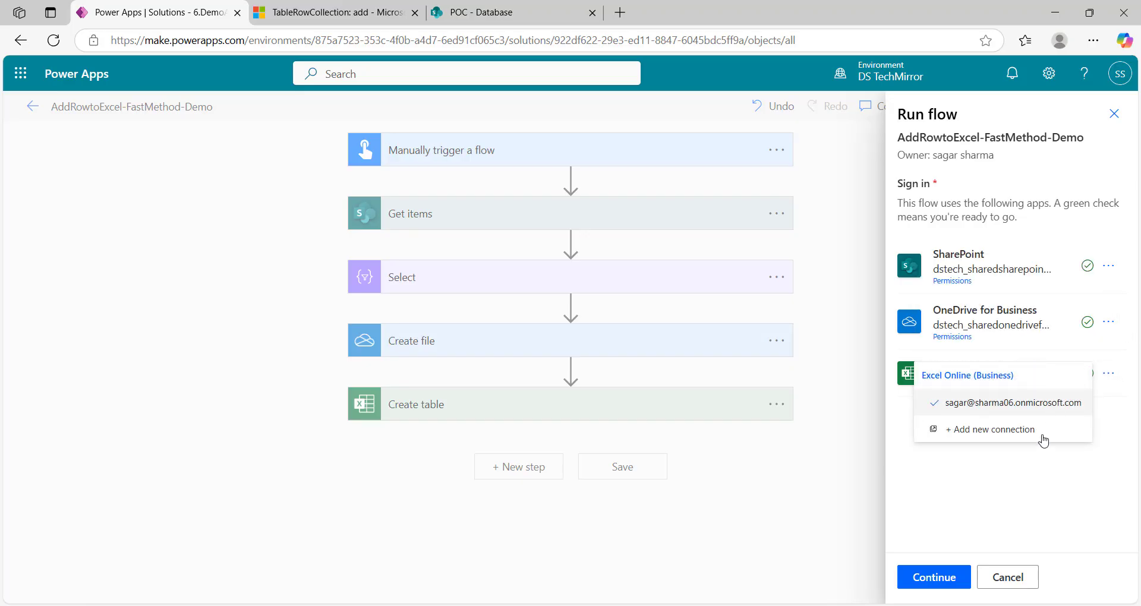
pyautogui.click(970, 443)
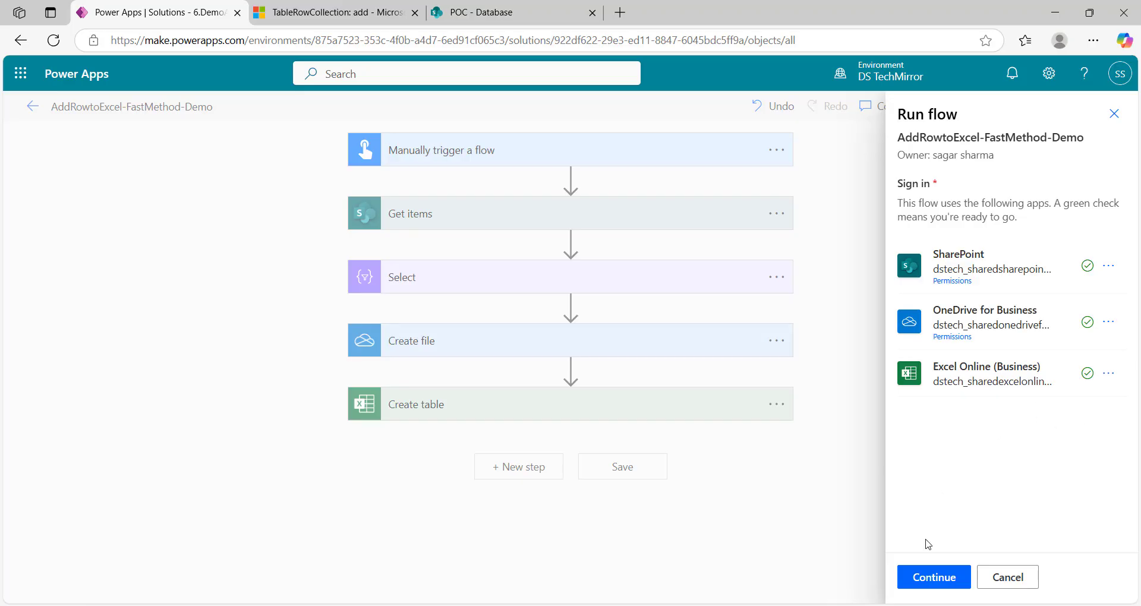
pyautogui.click(942, 577)
pyautogui.click(945, 582)
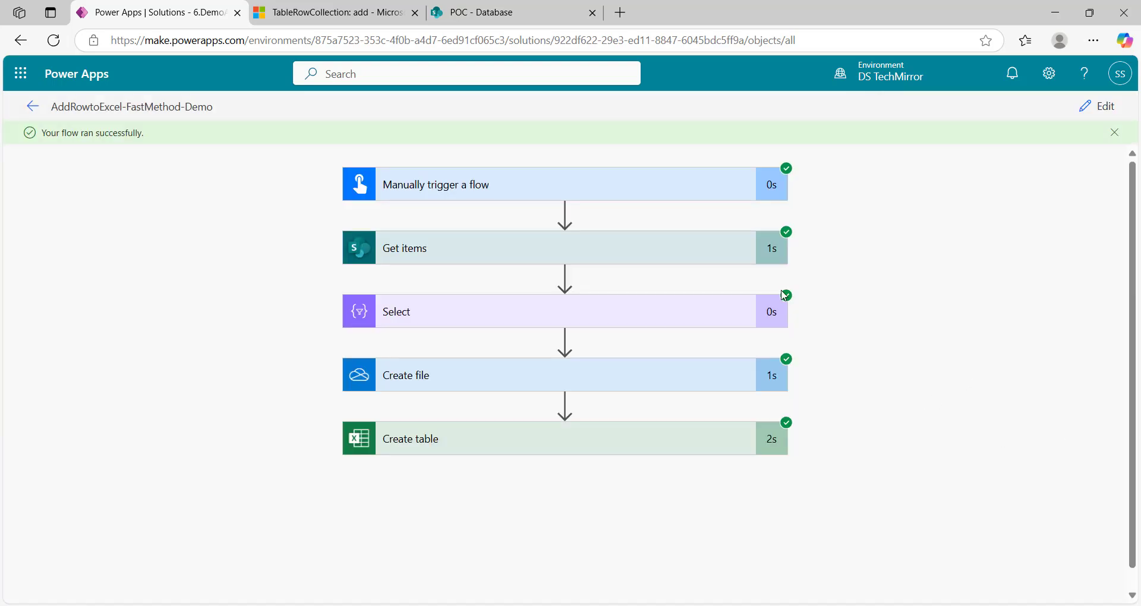
# Step: Open the run details of the Create file action and examine the Id among its outputs
pyautogui.scroll(-1, 1031, 401)
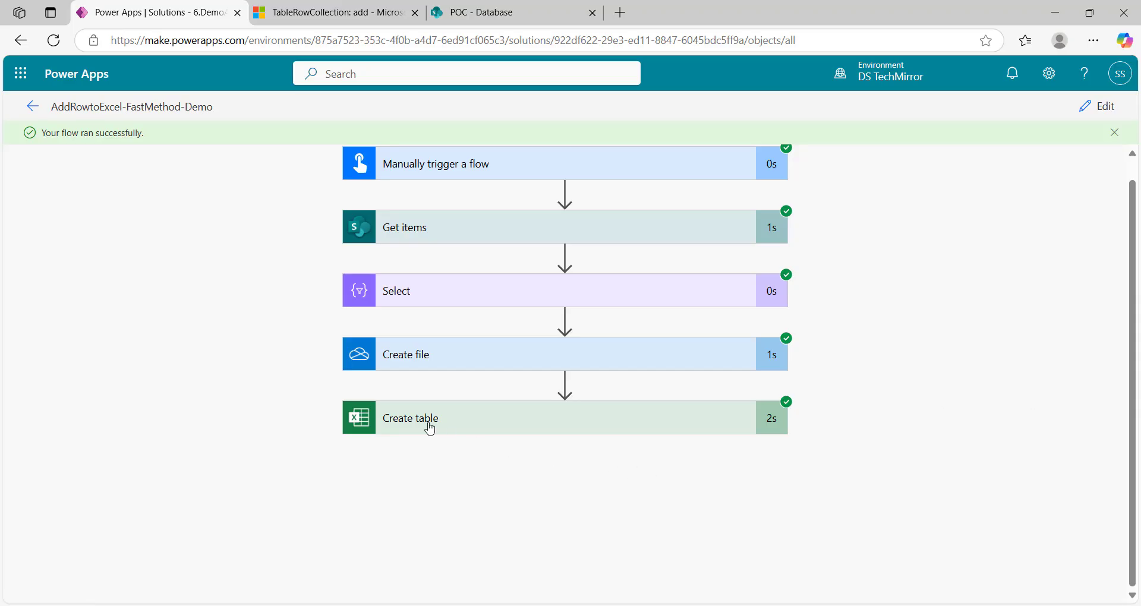
pyautogui.click(486, 354)
pyautogui.scroll(-5, 867, 411)
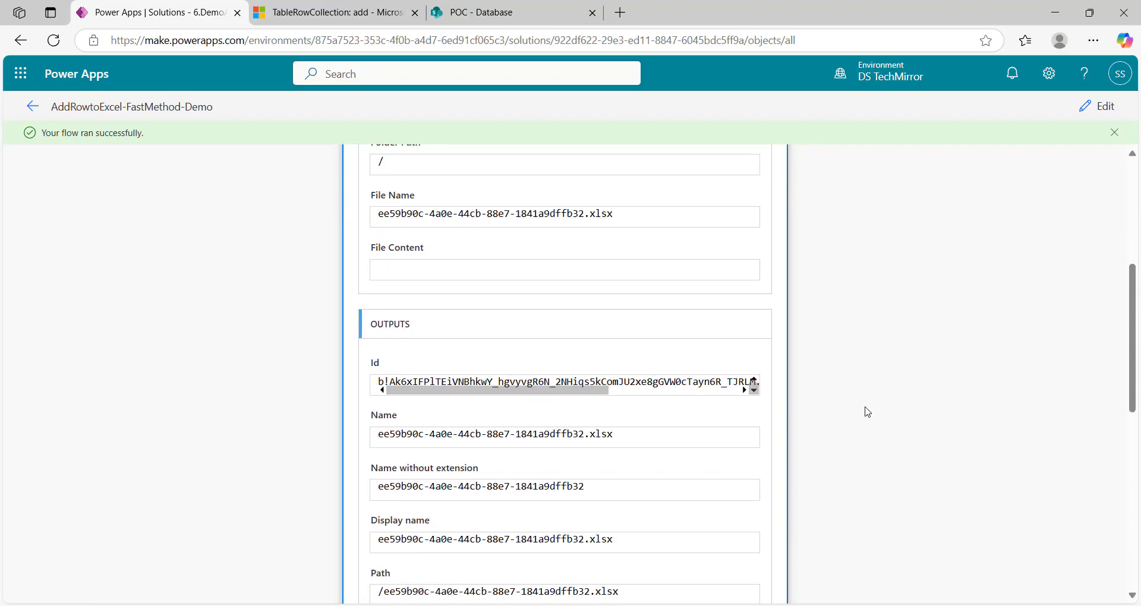
# Step: Examine the full Id and the File locator among the Create file outputs, including the part of the Id after the dot
pyautogui.moveTo(403, 391); pyautogui.dragTo(626, 380)
pyautogui.hotkey('ctrl', 'a')
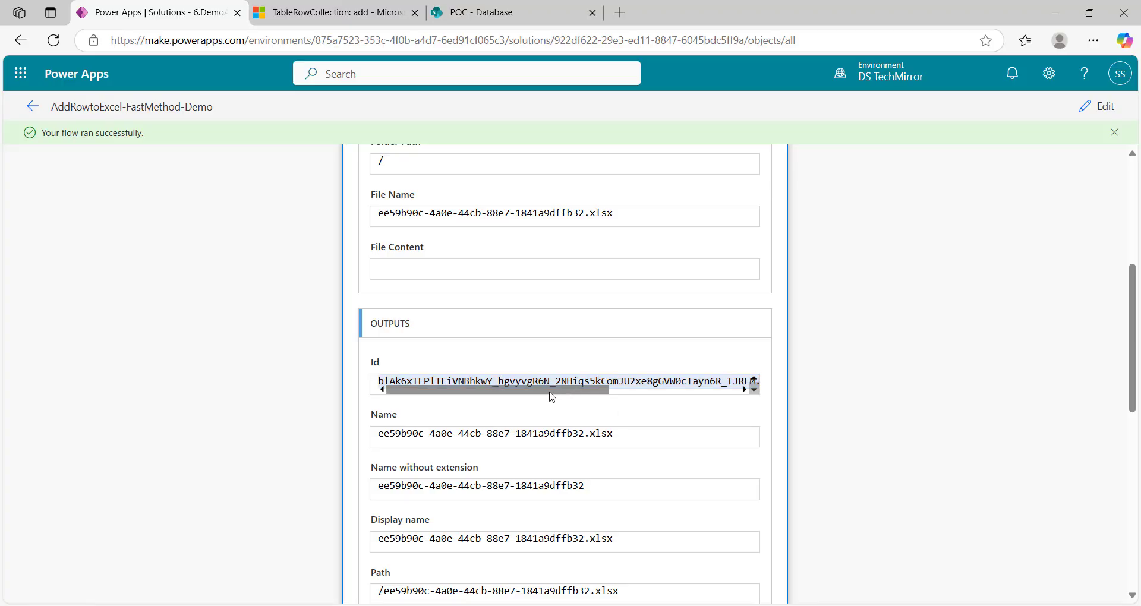
pyautogui.moveTo(551, 397); pyautogui.dragTo(725, 400)
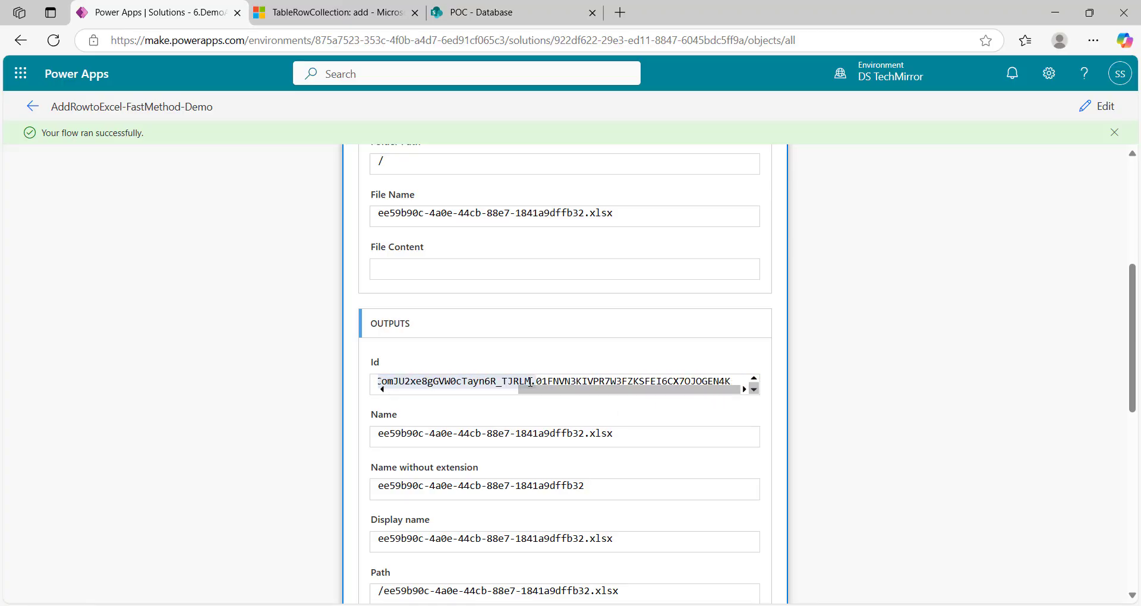
pyautogui.moveTo(536, 380); pyautogui.dragTo(484, 389)
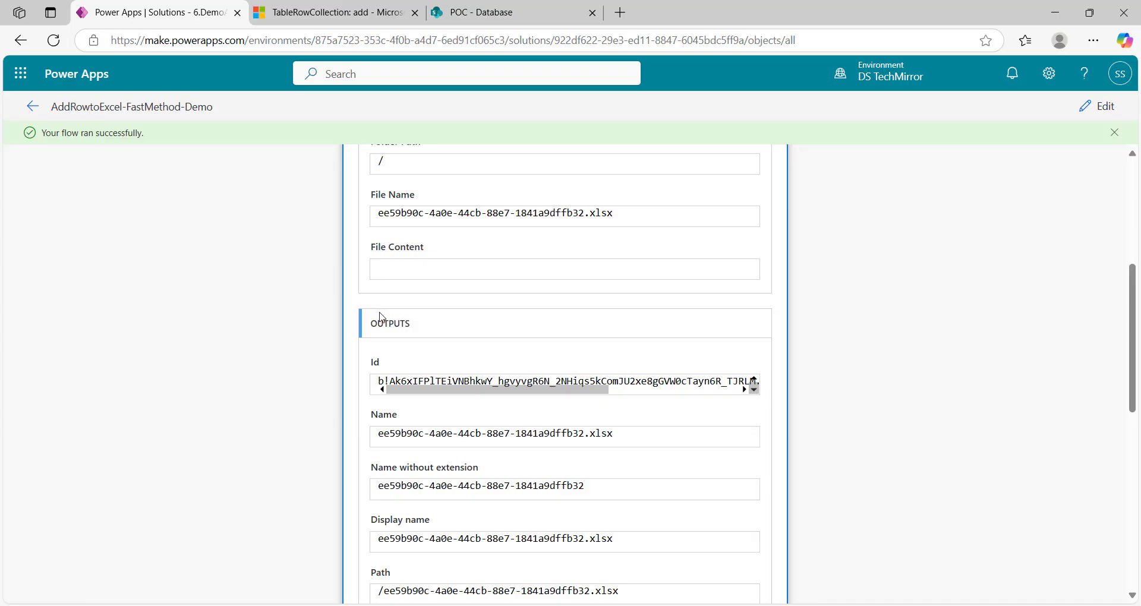
pyautogui.scroll(-1, 510, 386)
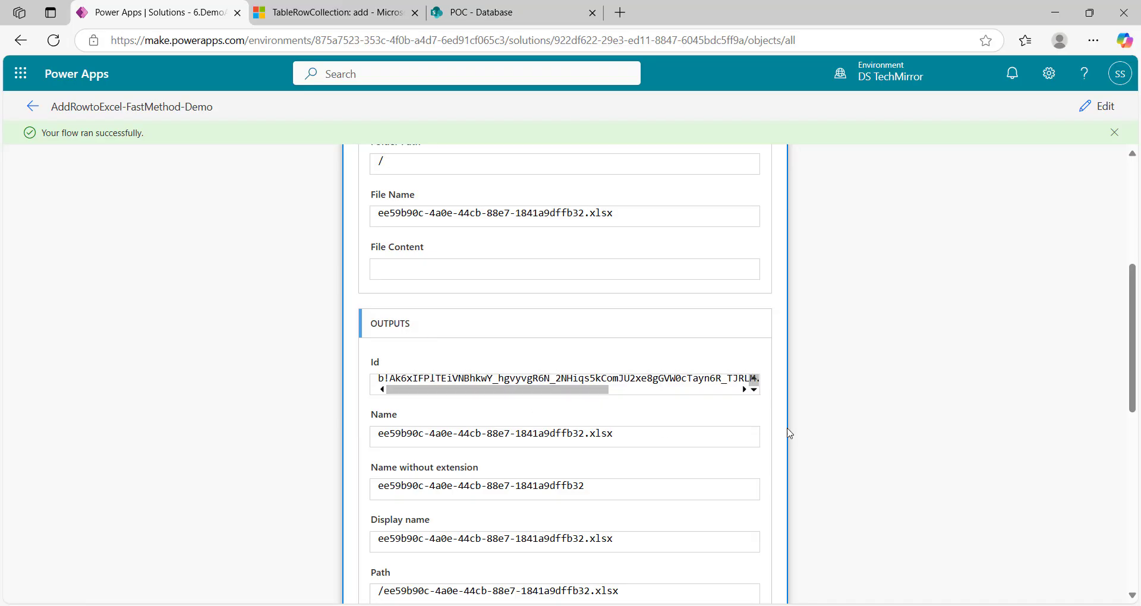
pyautogui.scroll(-3, 799, 431)
pyautogui.scroll(-6, 808, 430)
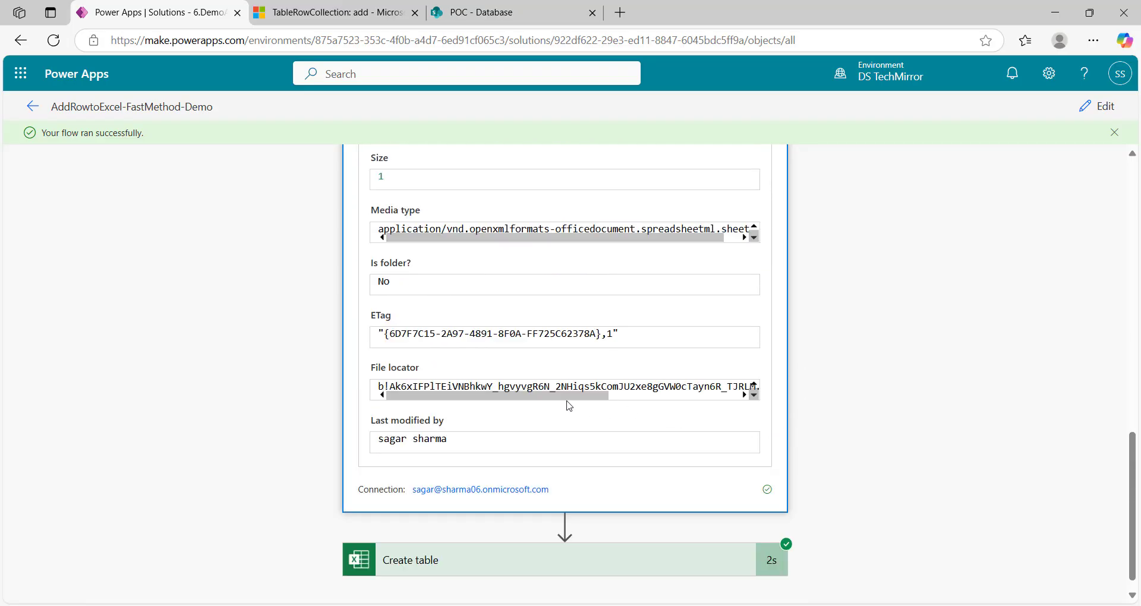
pyautogui.moveTo(566, 401); pyautogui.dragTo(773, 392)
pyautogui.scroll(9, 817, 408)
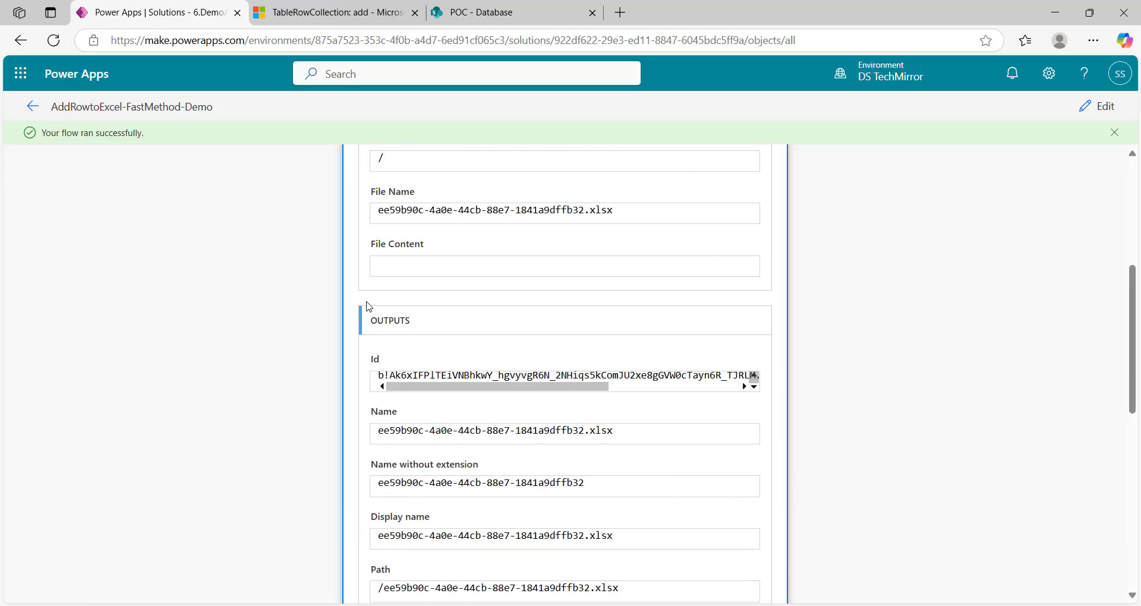
pyautogui.scroll(4, 428, 361)
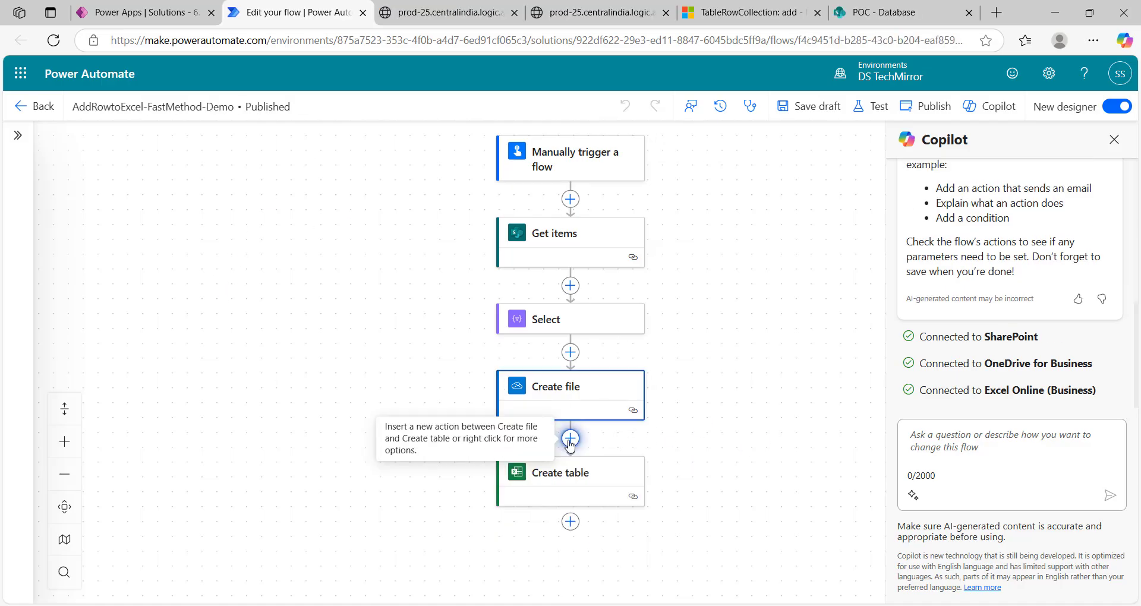
# Step: Return to the flow editor and add a Compose action between Create file and Create table
pyautogui.click(571, 438)
pyautogui.click(242, 170)
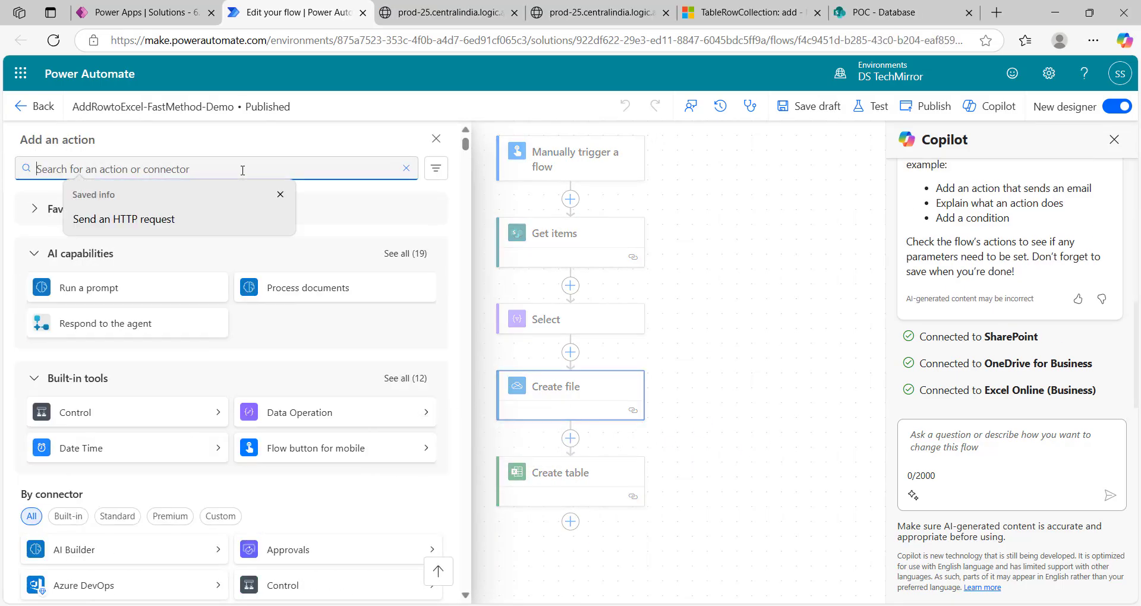
pyautogui.write('compose')
pyautogui.click(95, 270)
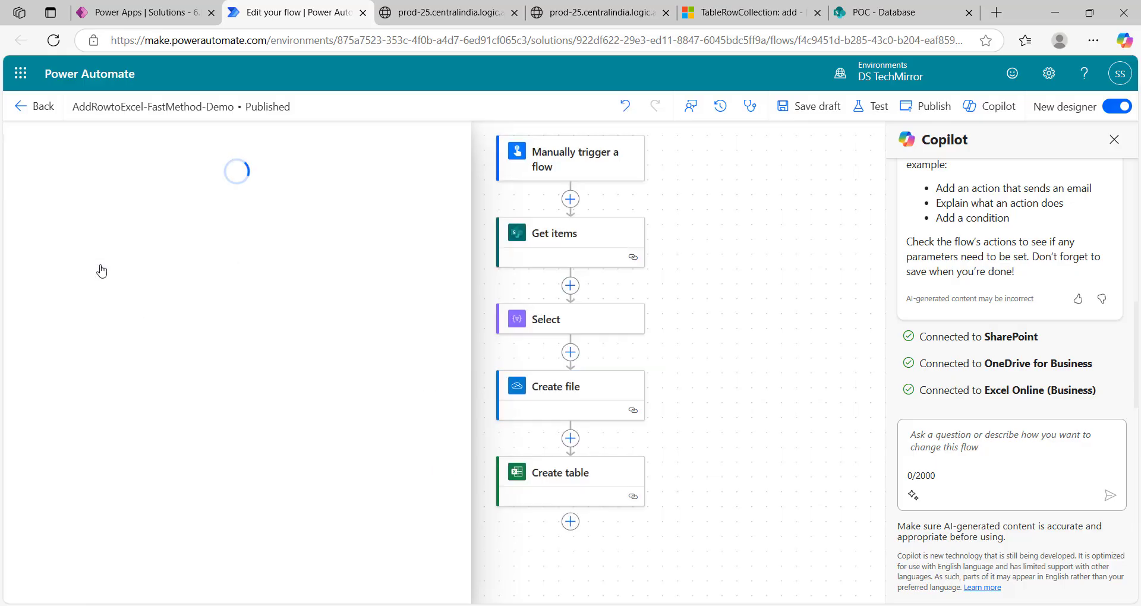
pyautogui.click(98, 259)
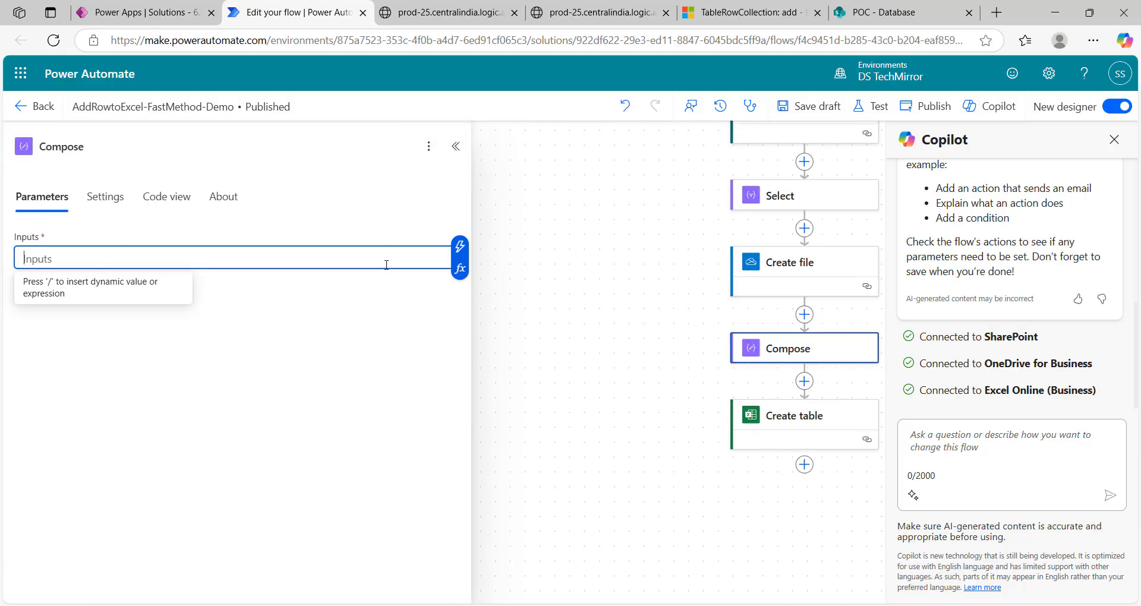
# Step: Set the Compose input to the expression split(outputs('Create_file')?['body/Id'],'.')[1], copied from the Notepad notes
pyautogui.click(460, 270)
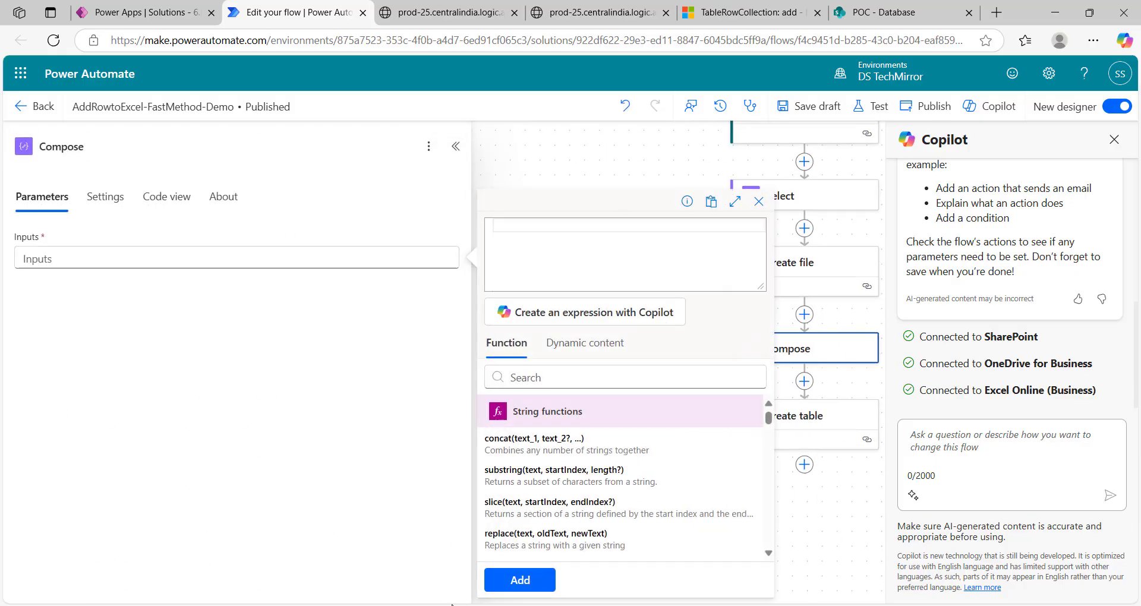
pyautogui.hotkey('alt', 'Tab')
pyautogui.moveTo(13, 75); pyautogui.dragTo(573, 55)
pyautogui.hotkey('ctrl', 'c')
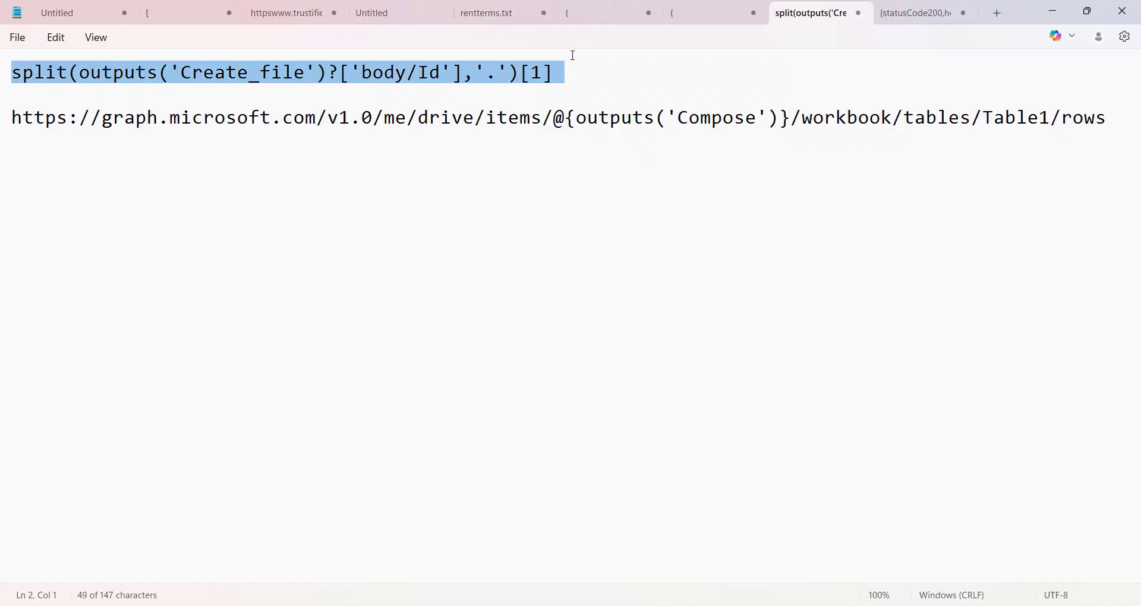
pyautogui.hotkey('alt', 'Tab')
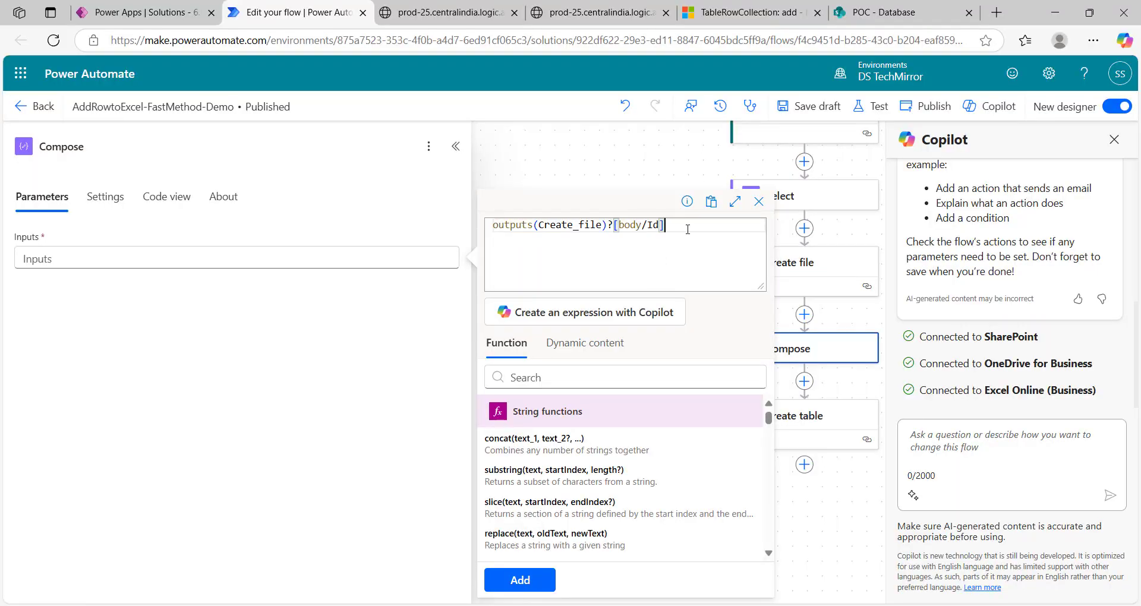
pyautogui.hotkey('ctrl', 'a')
pyautogui.hotkey('ctrl', 'v')
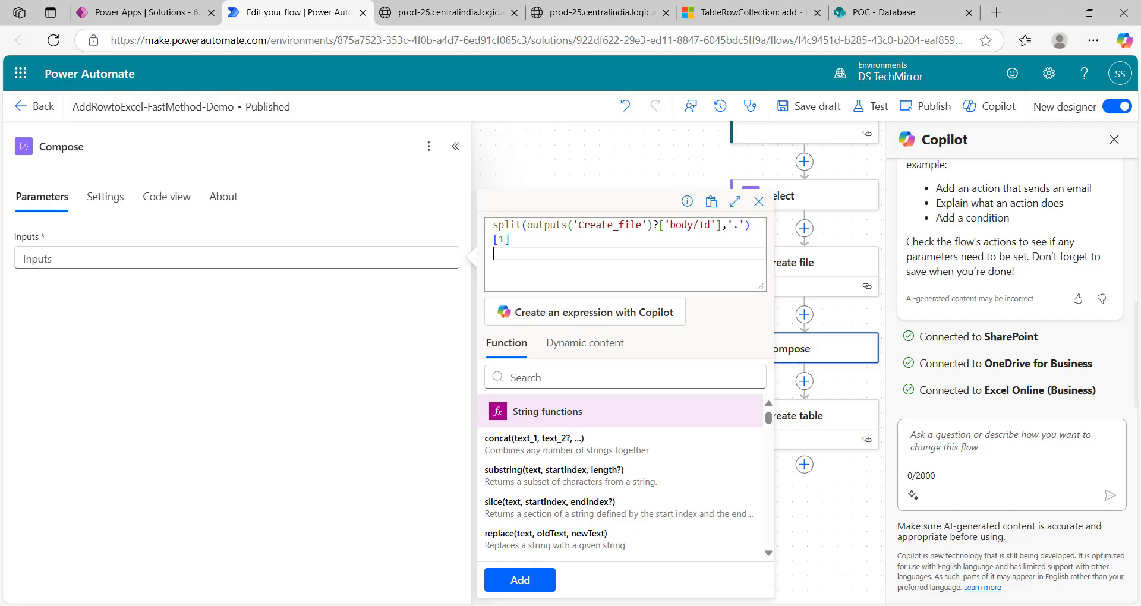
pyautogui.click(523, 580)
pyautogui.click(456, 146)
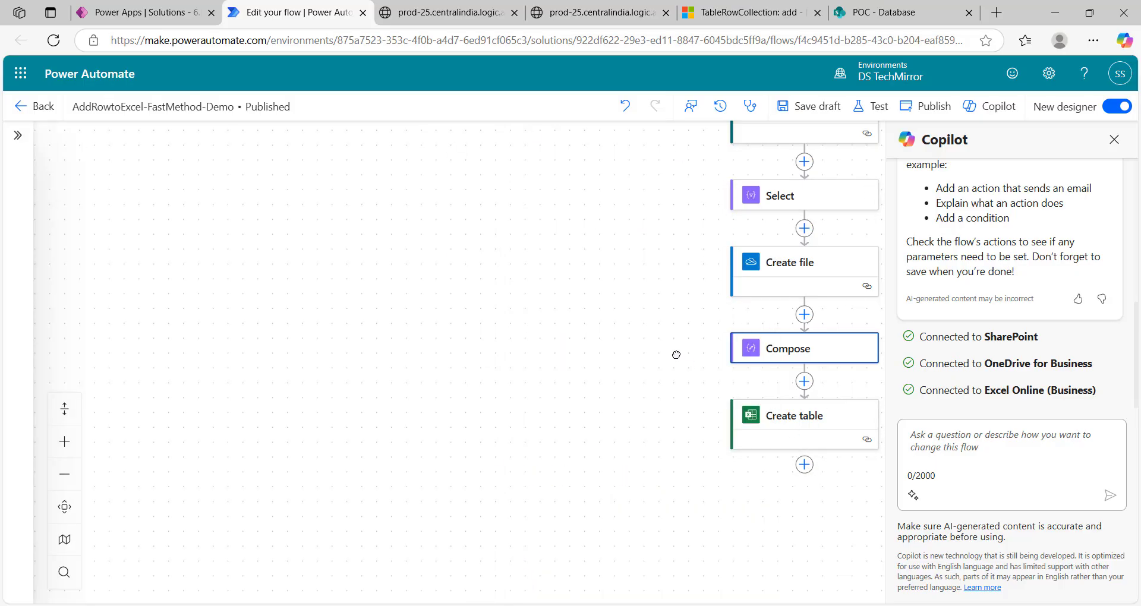
# Step: Add the Office 365 Users action Send an HTTP request after Create table
pyautogui.moveTo(667, 351); pyautogui.dragTo(403, 295)
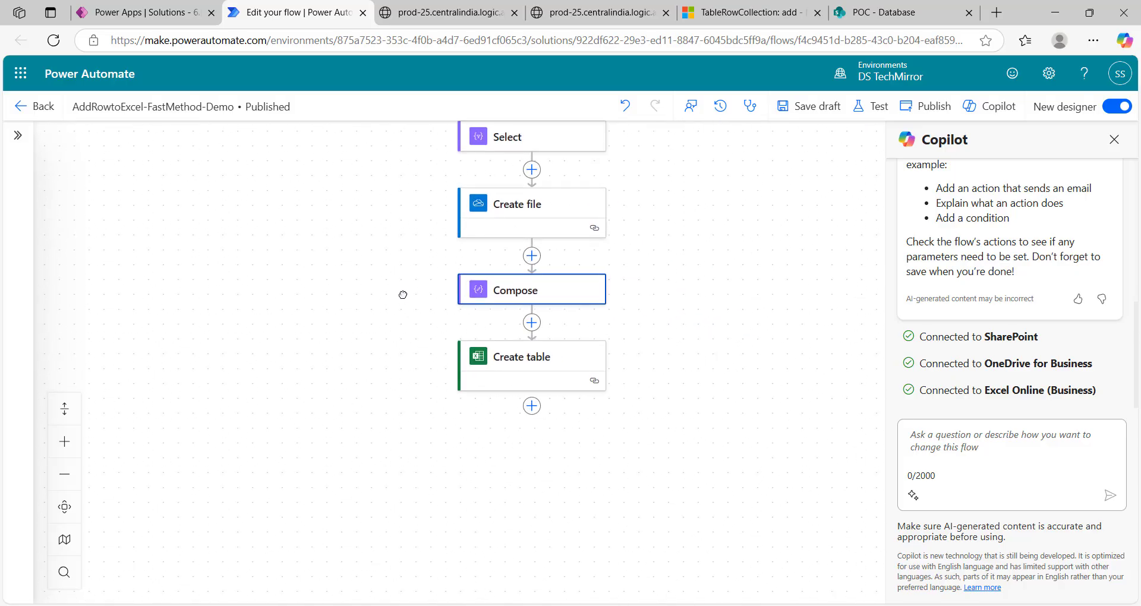
pyautogui.click(521, 394)
pyautogui.click(337, 170)
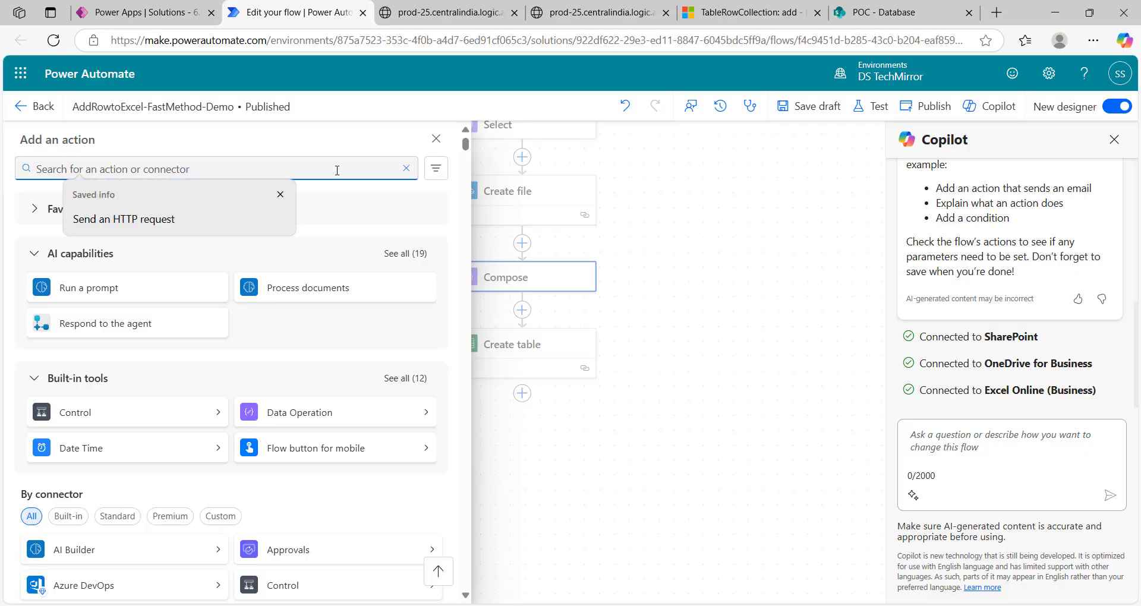
pyautogui.write('http')
pyautogui.click(333, 249)
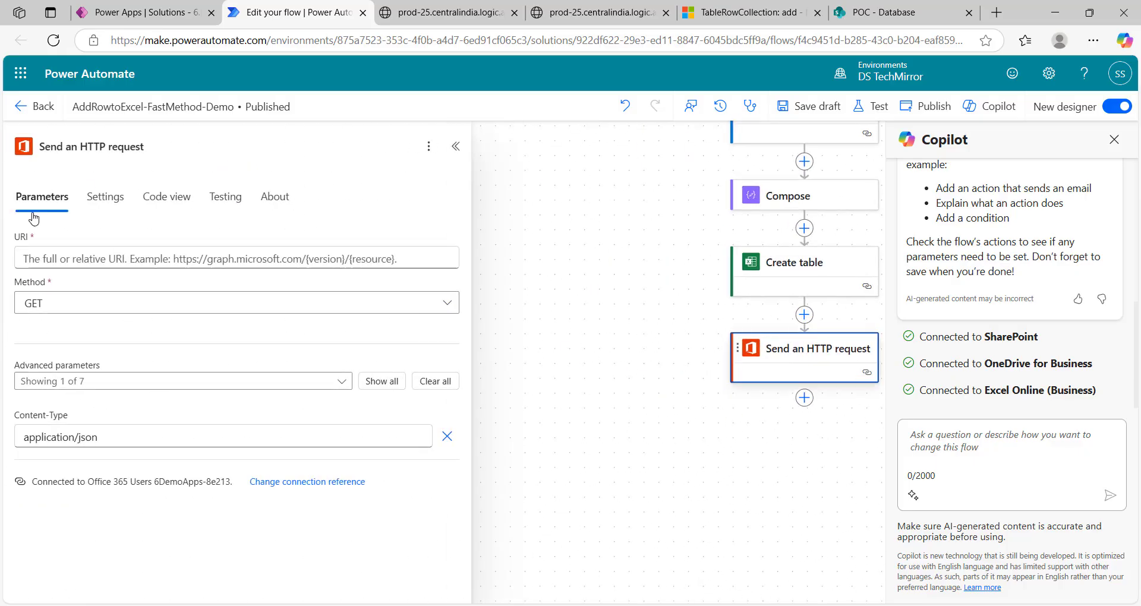
pyautogui.hotkey('alt', 'Tab')
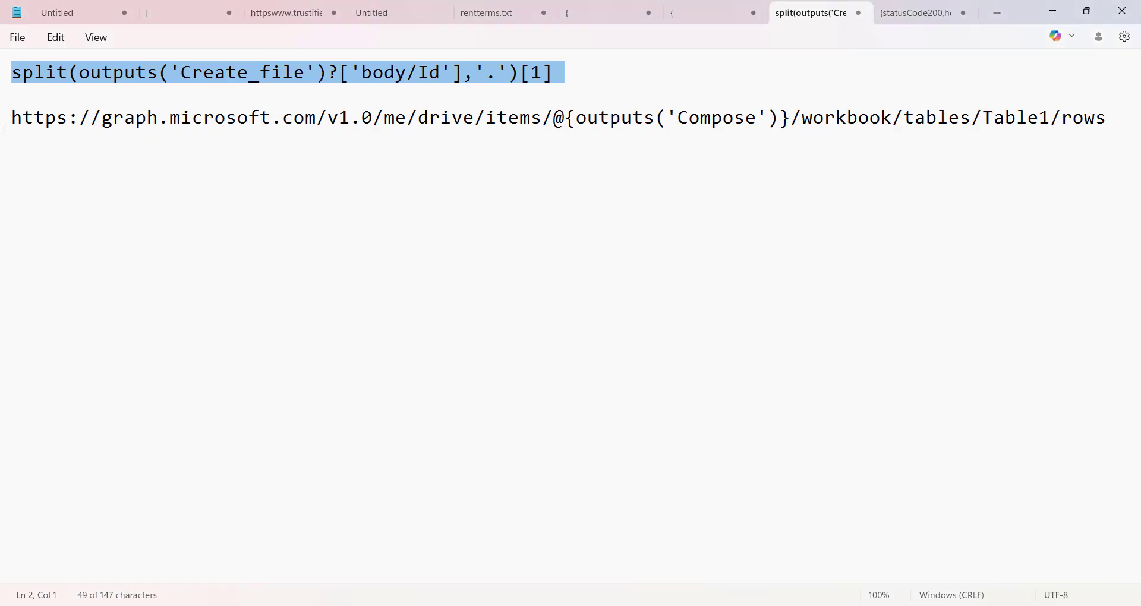
pyautogui.moveTo(14, 118); pyautogui.dragTo(1138, 141)
pyautogui.hotkey('ctrl', 'c')
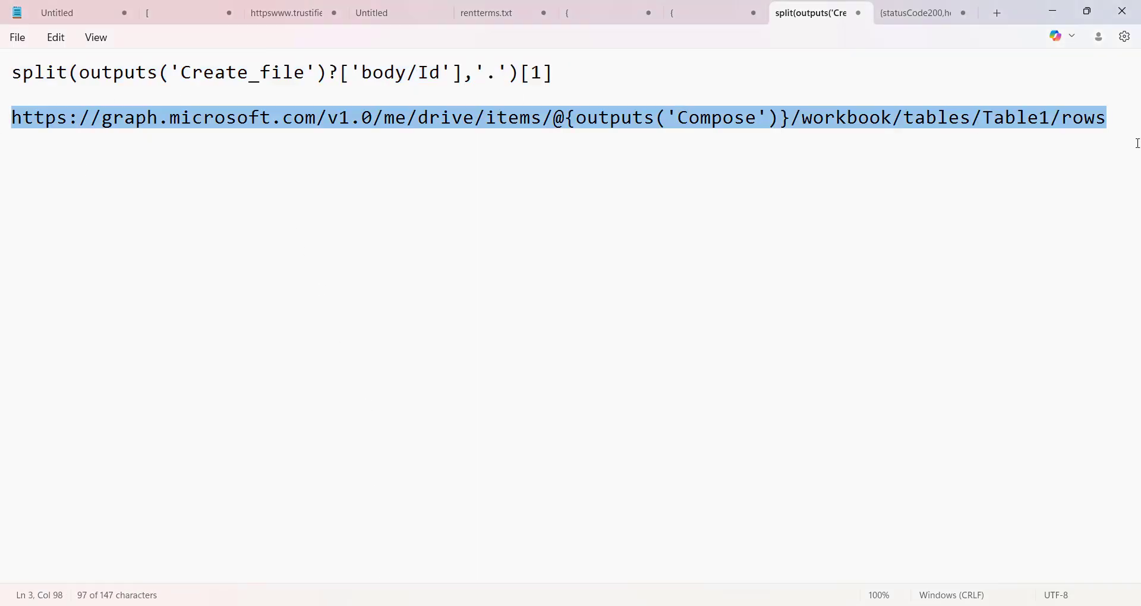
pyautogui.hotkey('alt', 'Tab')
pyautogui.click(134, 260)
pyautogui.hotkey('ctrl', 'v')
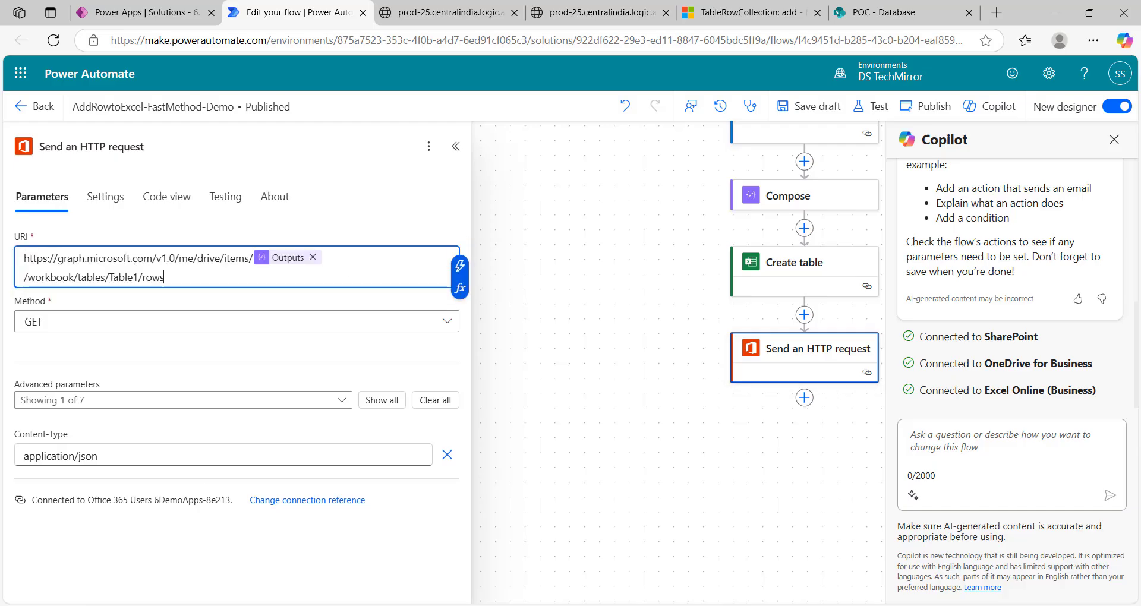
# Step: Remove the Outputs token from the URI and reinsert the Compose Outputs as dynamic content after items/
pyautogui.click(313, 257)
pyautogui.click(252, 256)
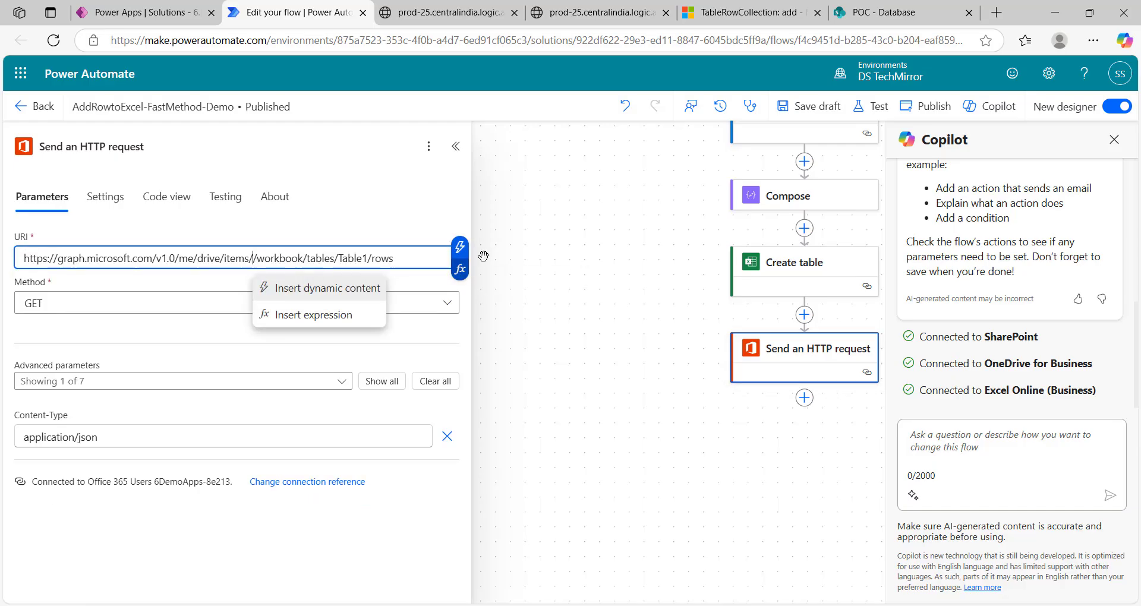
pyautogui.click(460, 247)
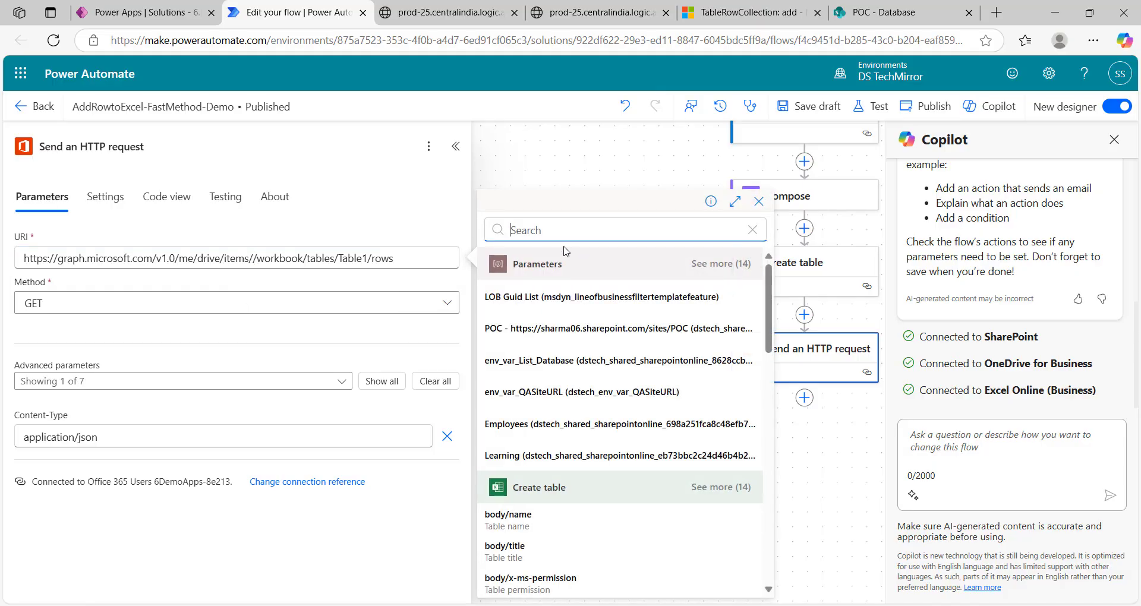
pyautogui.scroll(-5, 630, 410)
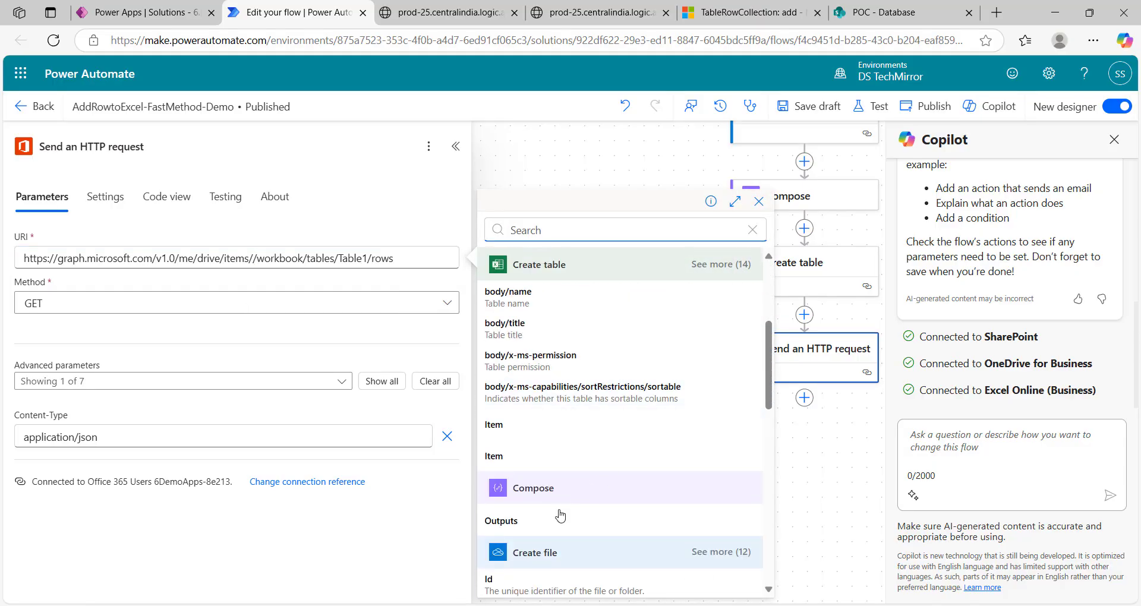
pyautogui.click(553, 519)
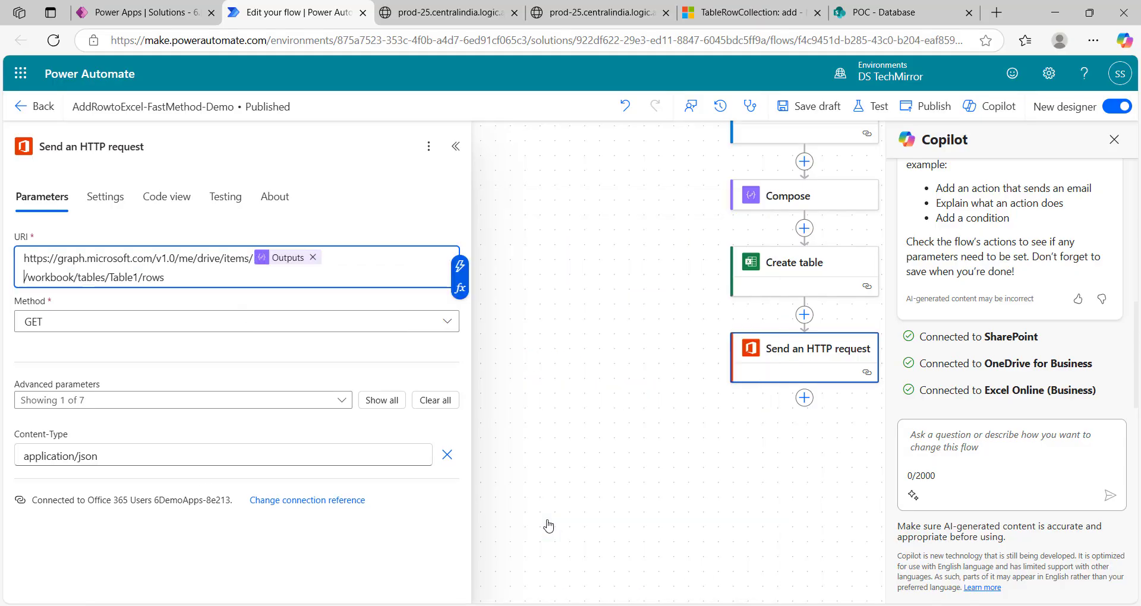
# Step: Replace Table1 in the URI with the body/name dynamic value from Create table
pyautogui.doubleClick(116, 275)
pyautogui.press('Delete')
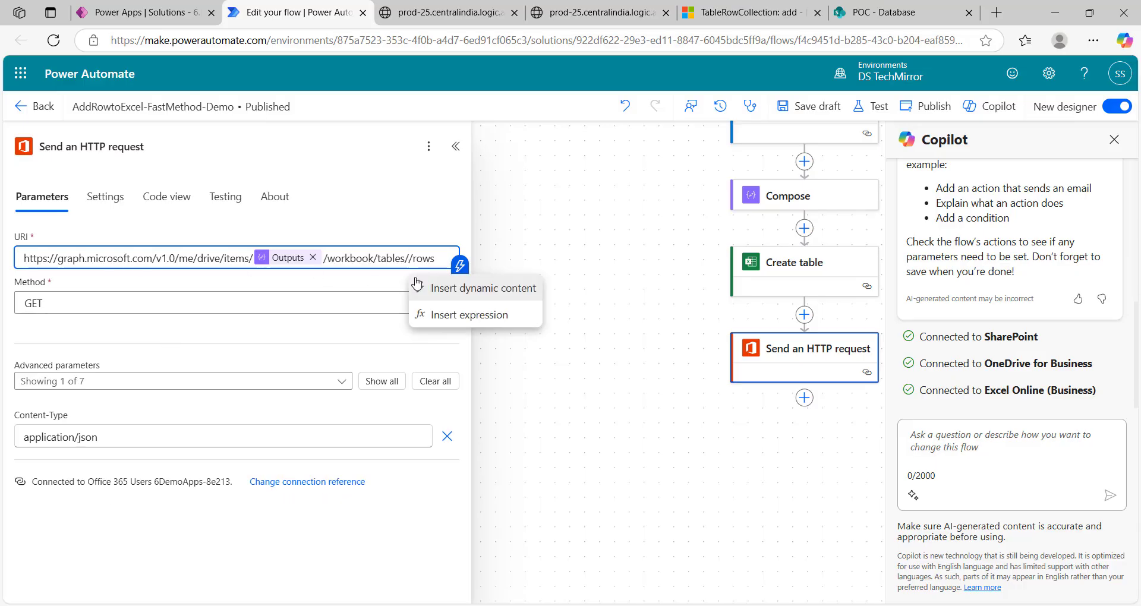
pyautogui.click(483, 289)
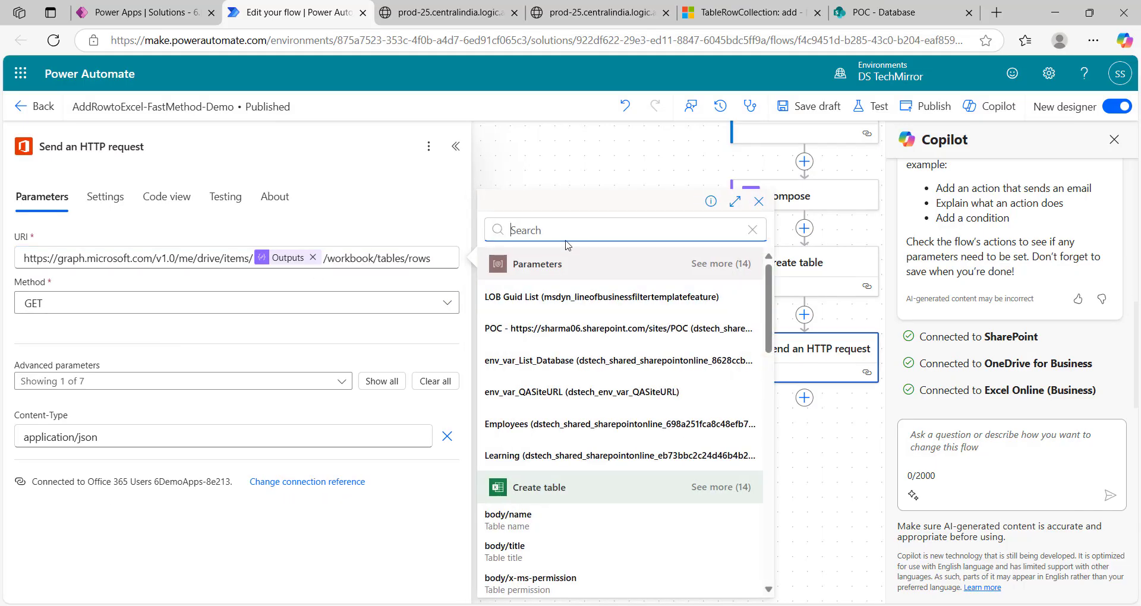
pyautogui.scroll(-1, 550, 505)
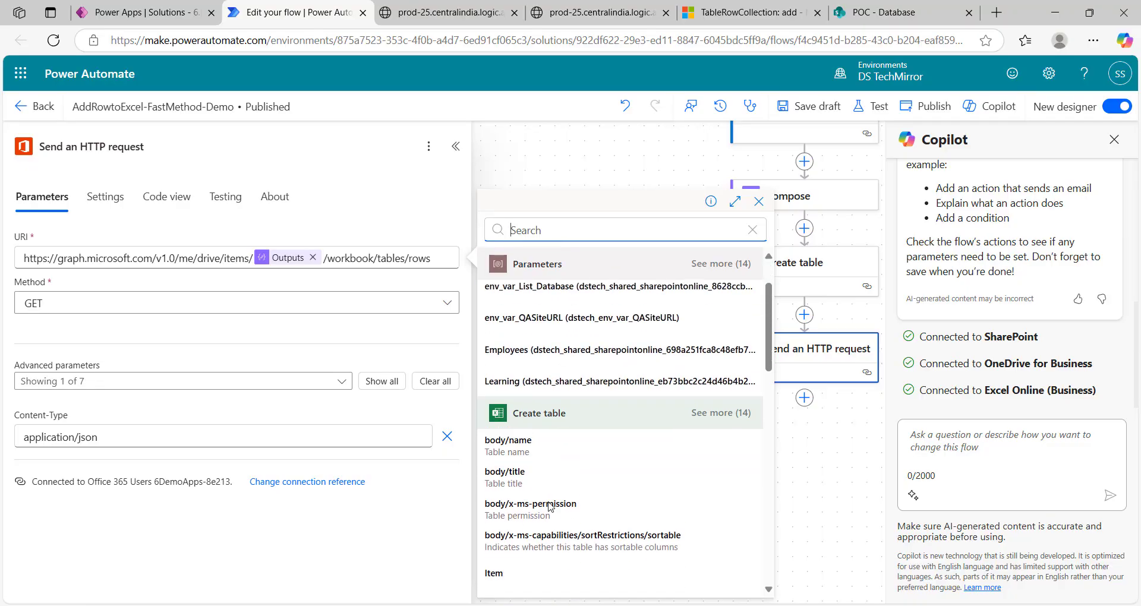
pyautogui.click(521, 450)
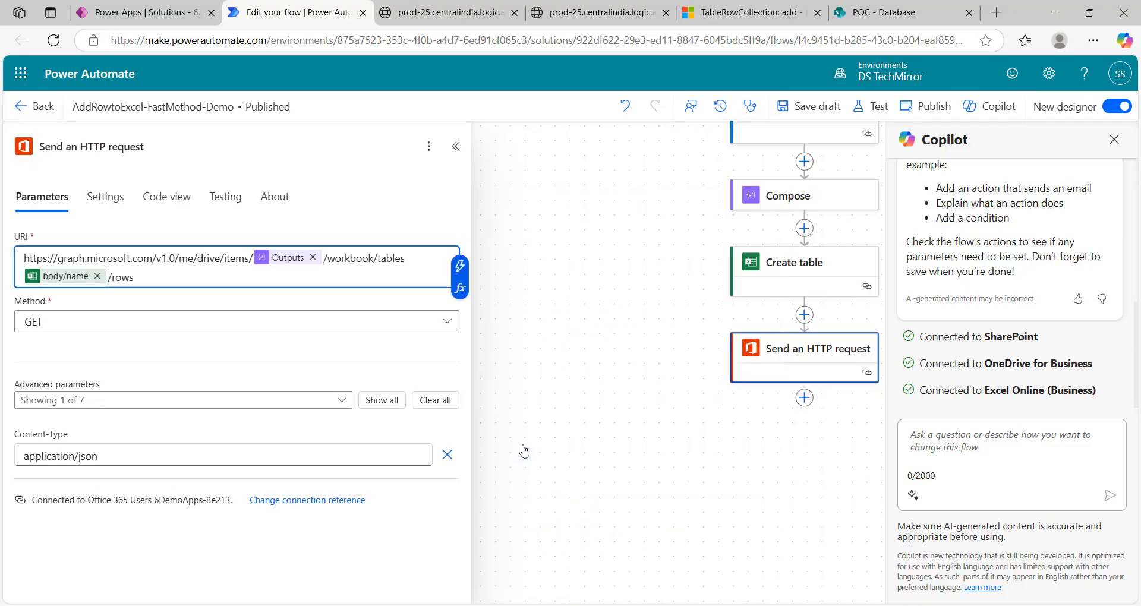
# Step: Set the HTTP request's method to POST and show all its advanced parameters
pyautogui.click(109, 326)
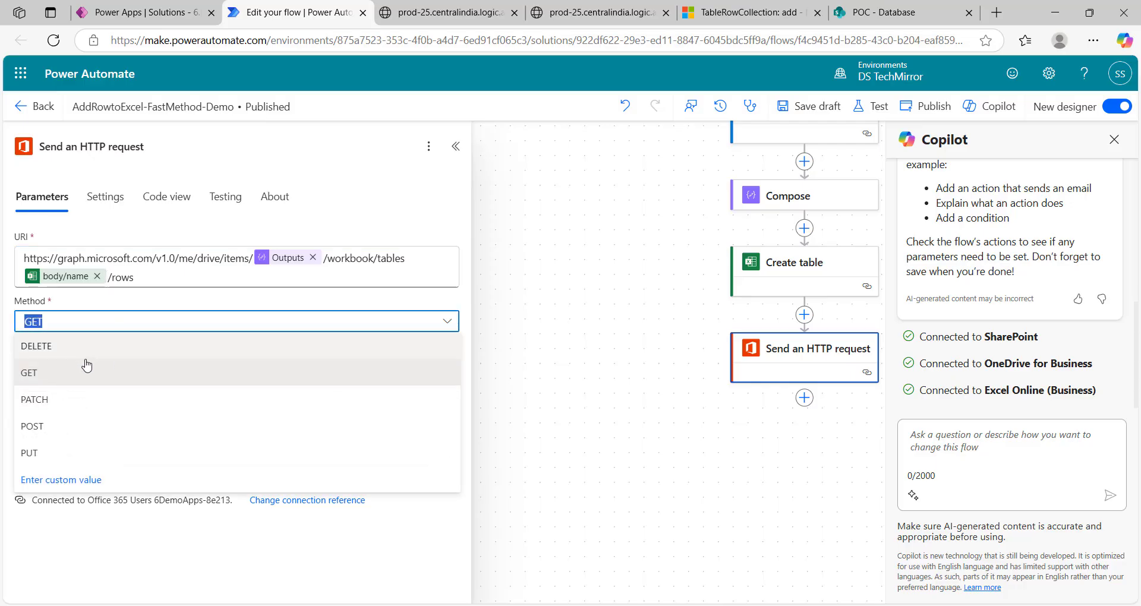
pyautogui.click(60, 426)
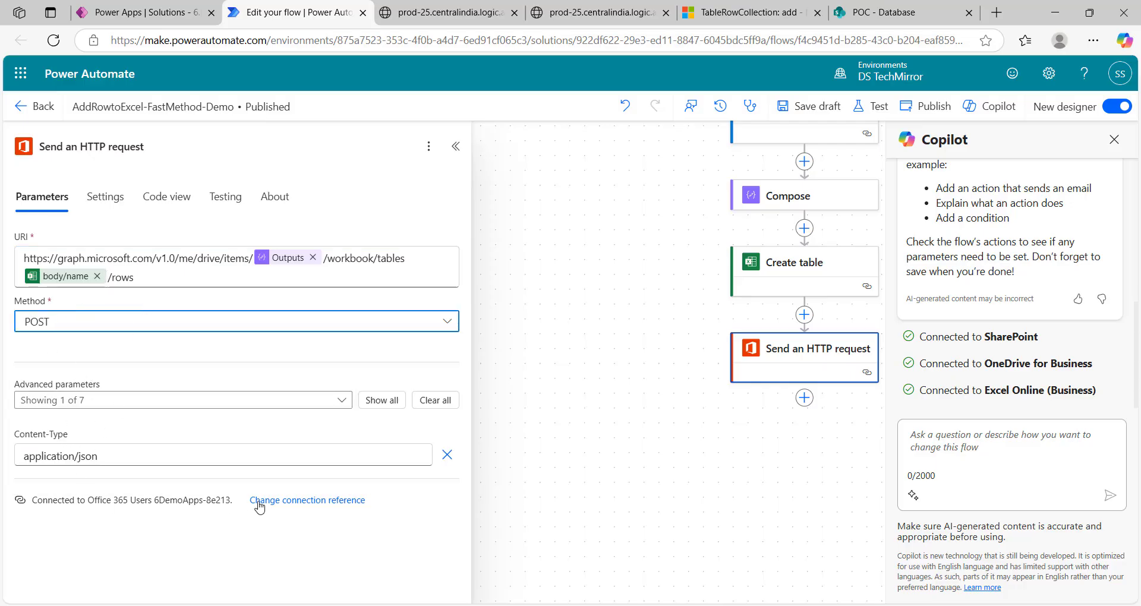
pyautogui.click(386, 401)
pyautogui.scroll(-3, 238, 443)
pyautogui.scroll(-1, 238, 443)
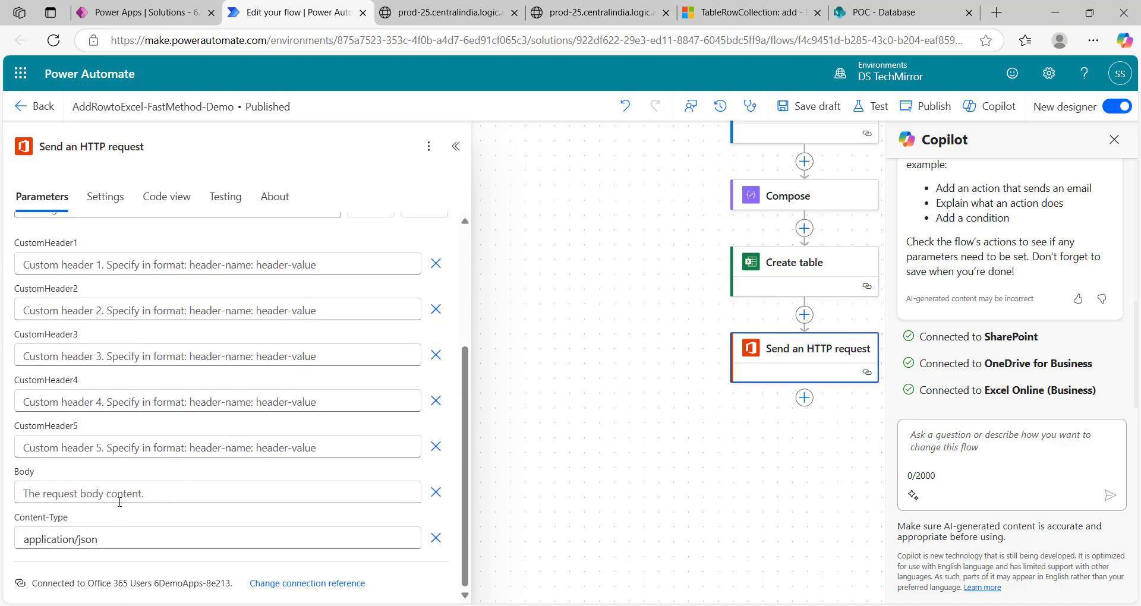
# Step: Start a JSON object in the HTTP request's body, with braces on separate lines and a "value": key between them
pyautogui.click(129, 492)
pyautogui.write('{}')
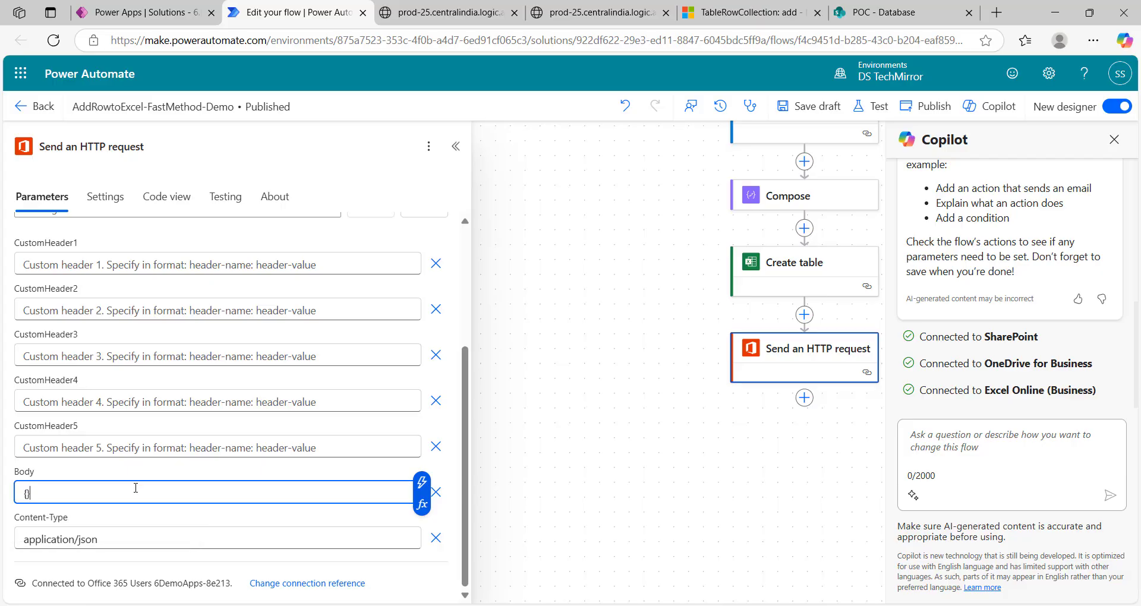
pyautogui.press('Return')
pyautogui.click(136, 487)
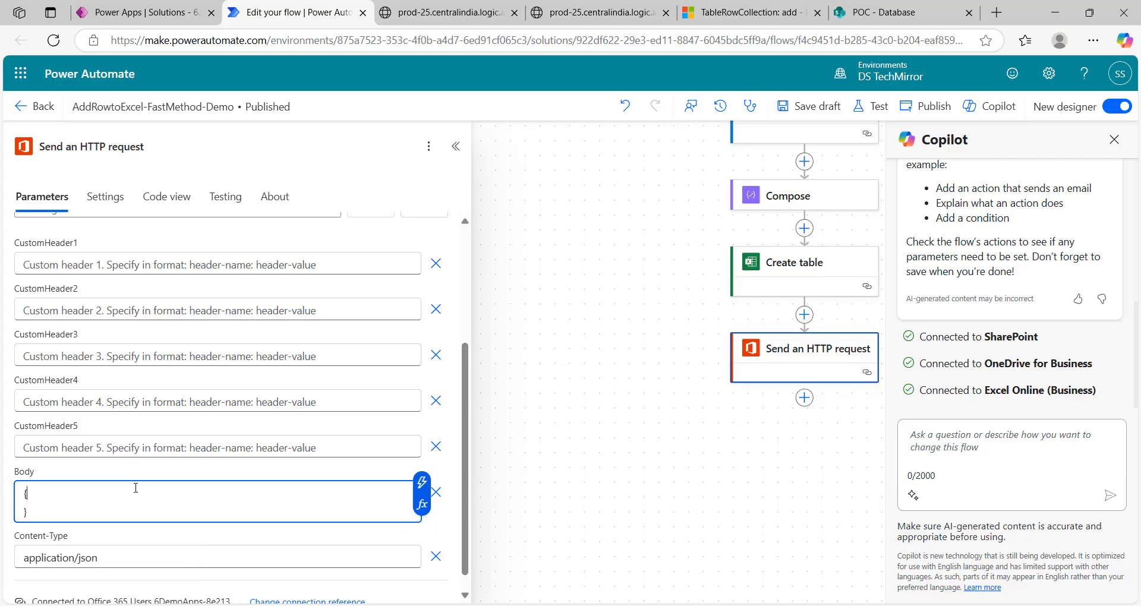
pyautogui.press('Return')
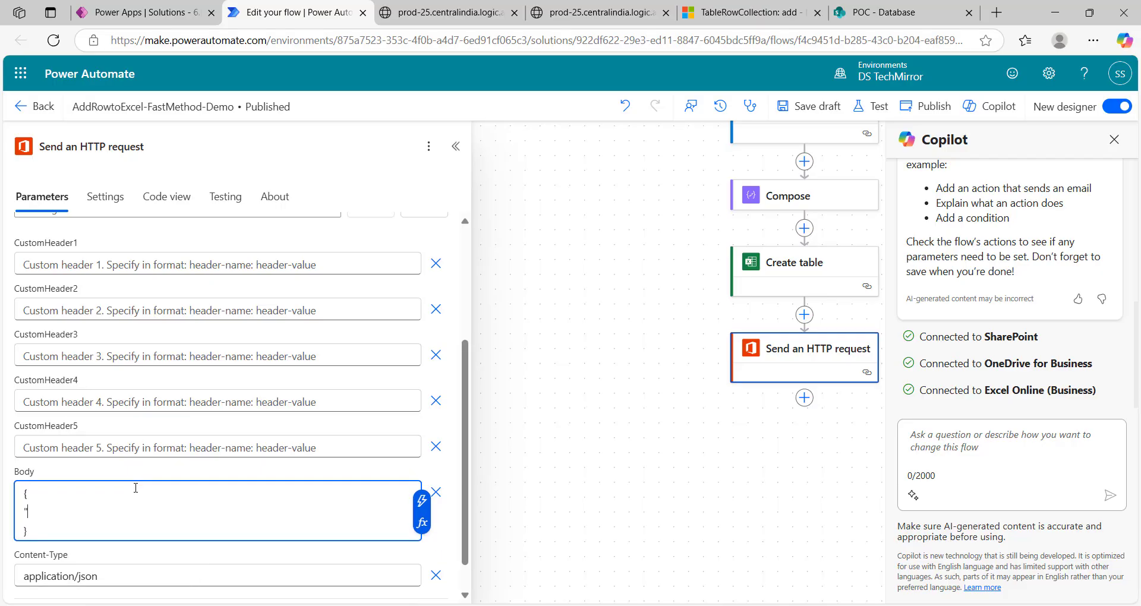
pyautogui.write('"value":')
# Step: Insert the expression body('Select') as the value of the key in the request body
pyautogui.click(422, 523)
pyautogui.write('b')
pyautogui.click(545, 299)
pyautogui.write('(')
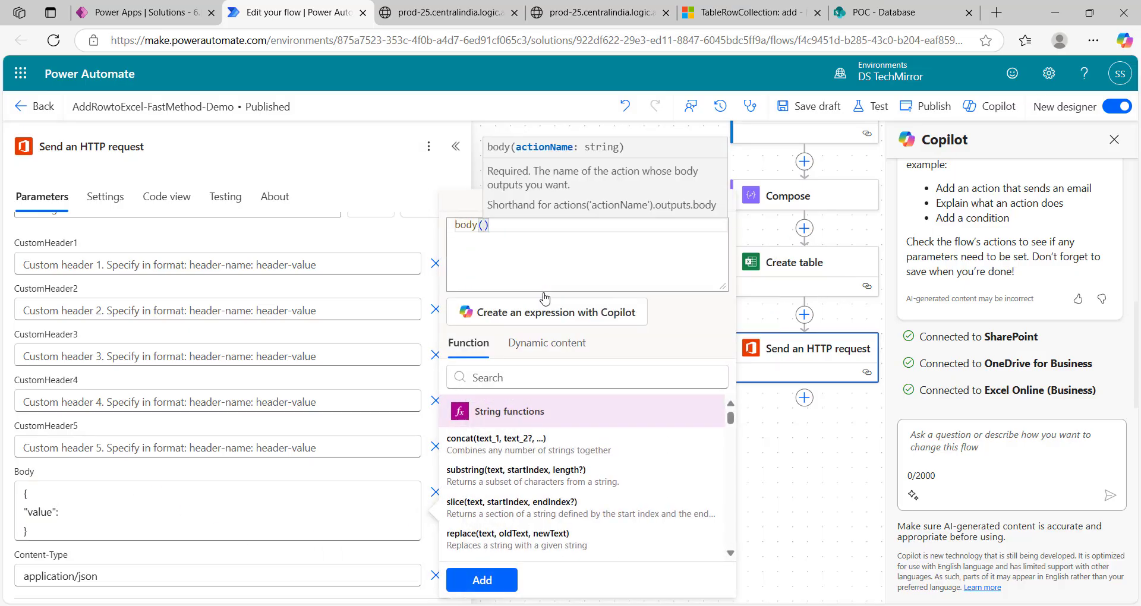
pyautogui.write("'Select")
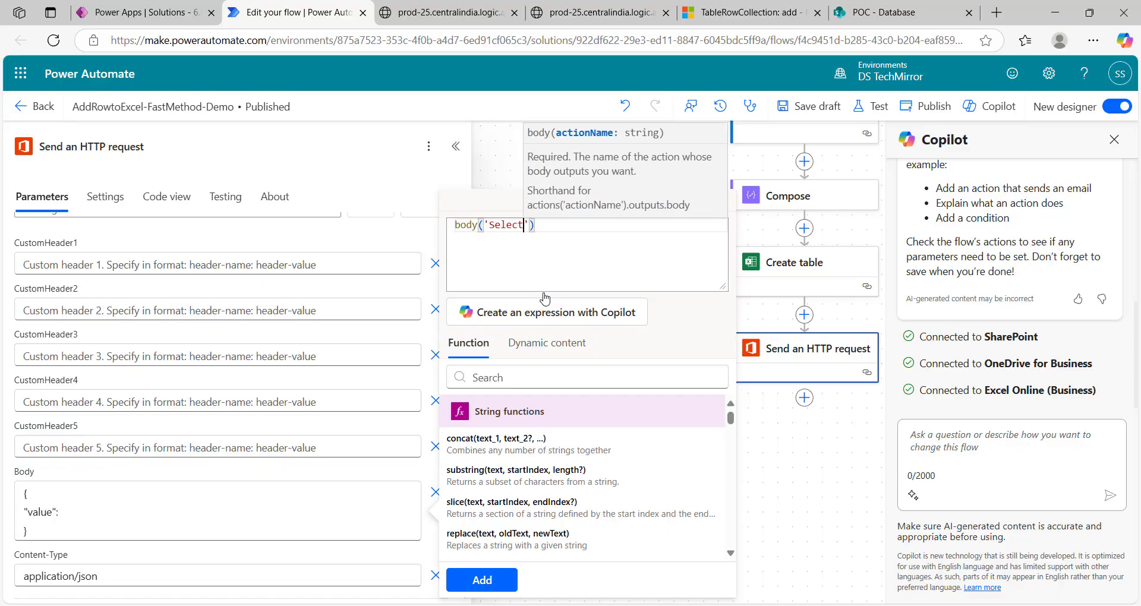
pyautogui.click(482, 580)
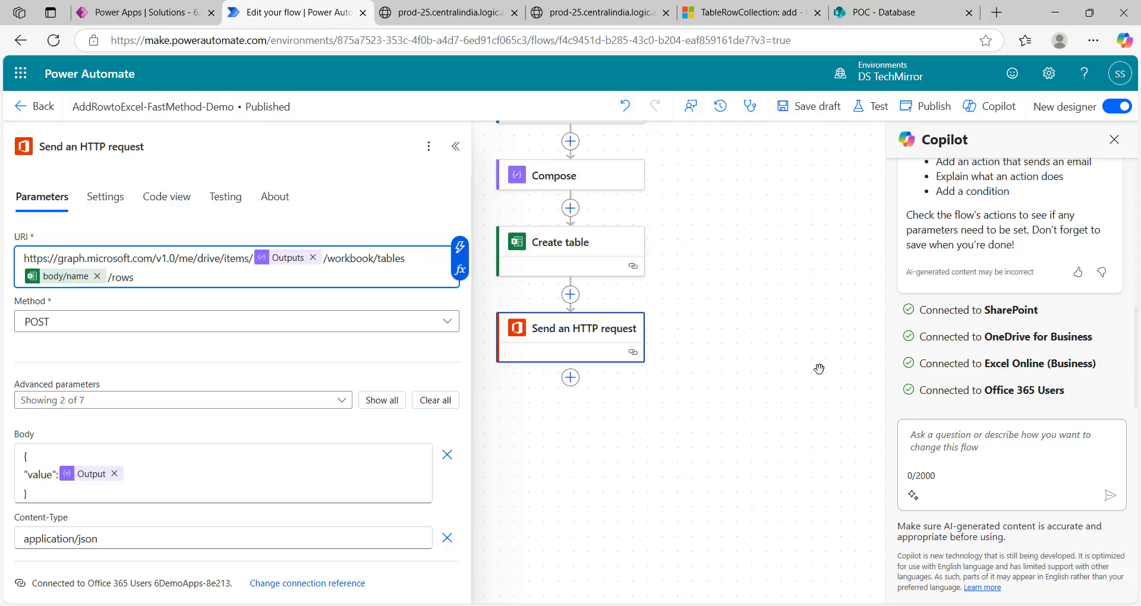
# Step: Add a slash after tables in the request's URI and rename the body's JSON key to "values"
pyautogui.write('/')
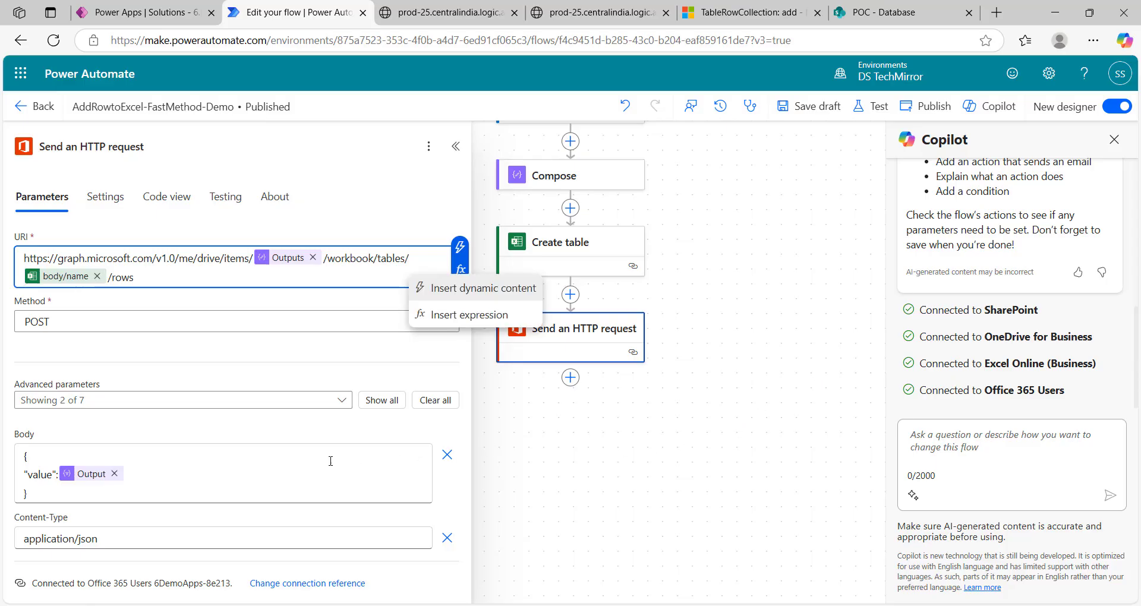
pyautogui.click(52, 479)
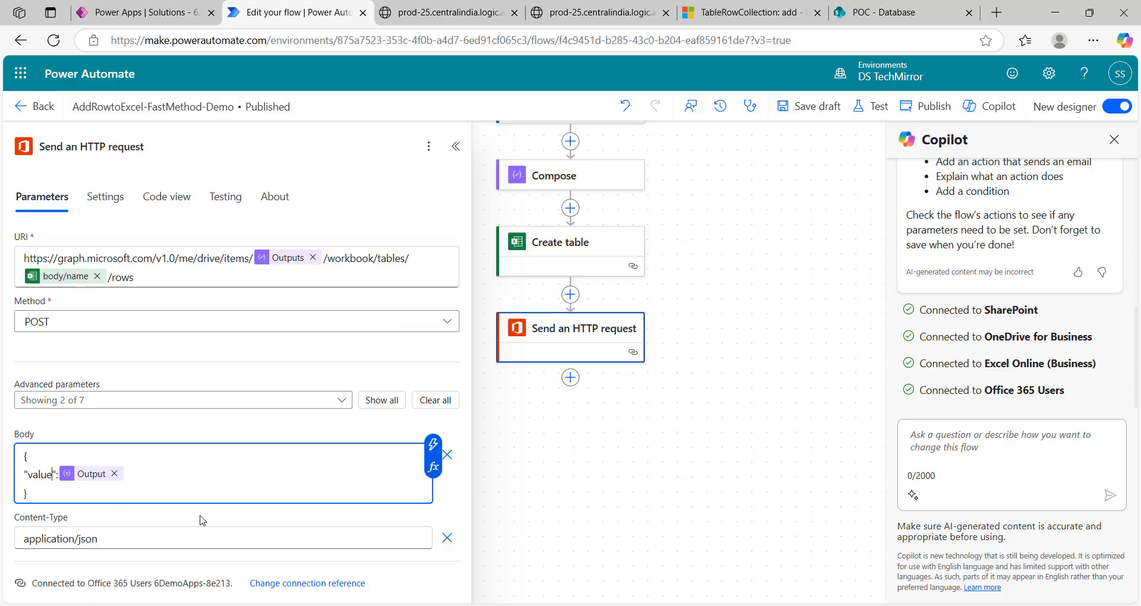
pyautogui.write('s')
# Step: Check the Create table parameters and replace the body/name token in the HTTP request's URI with body/title from Create table
pyautogui.click(570, 261)
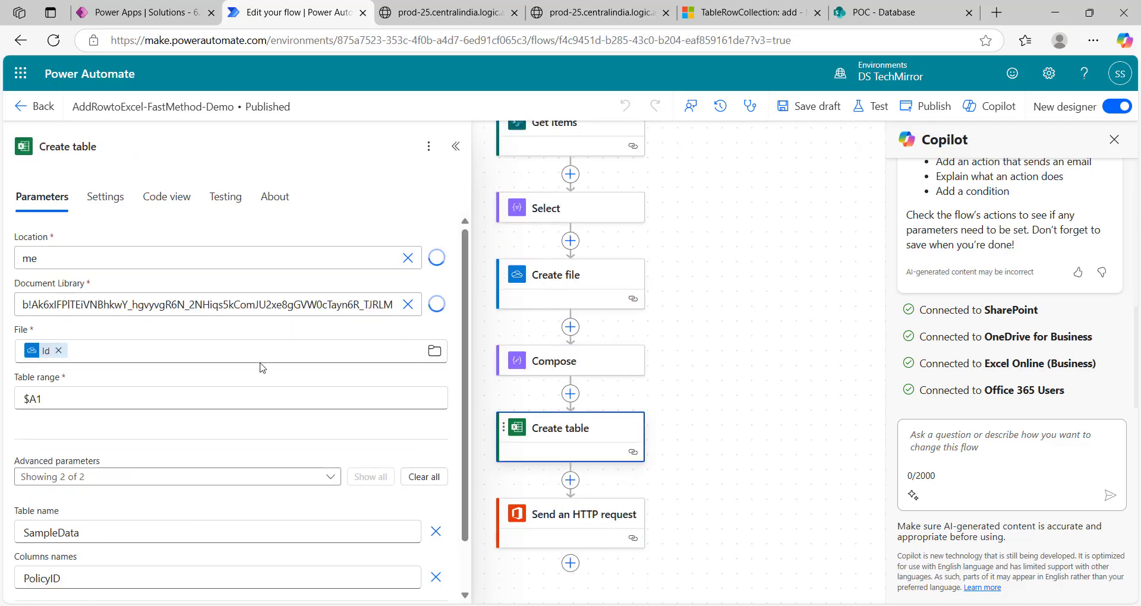
pyautogui.scroll(-2, 260, 336)
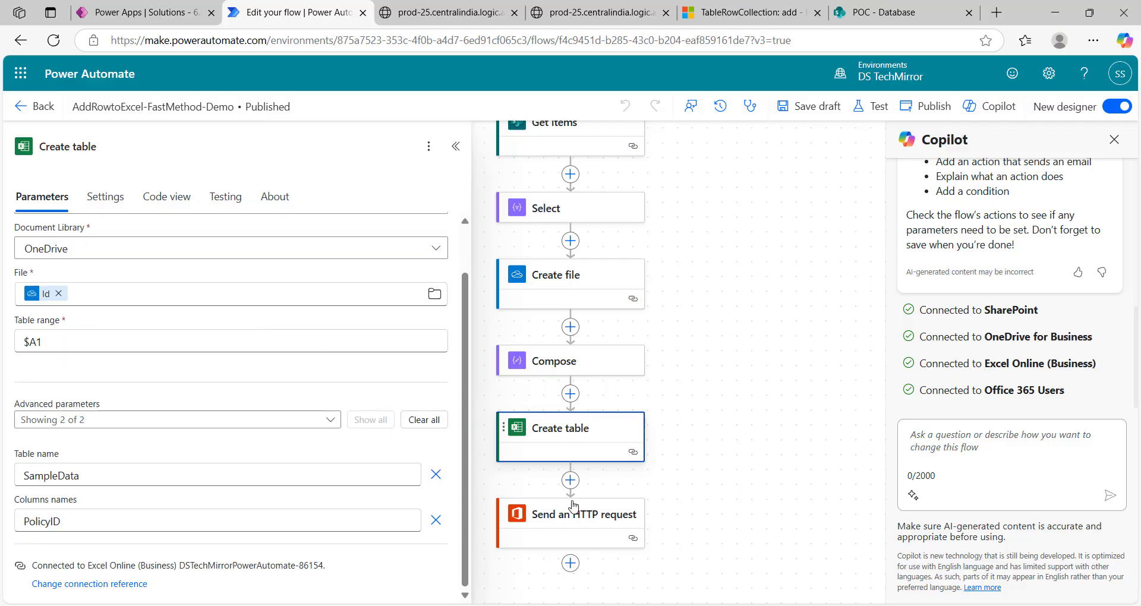
pyautogui.click(573, 509)
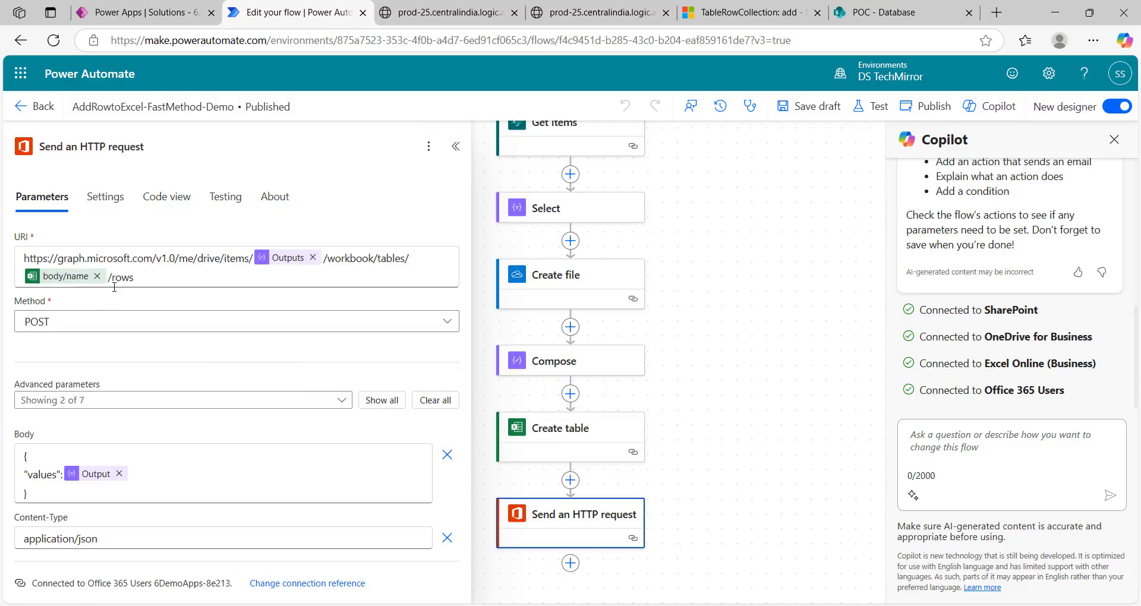
pyautogui.click(97, 276)
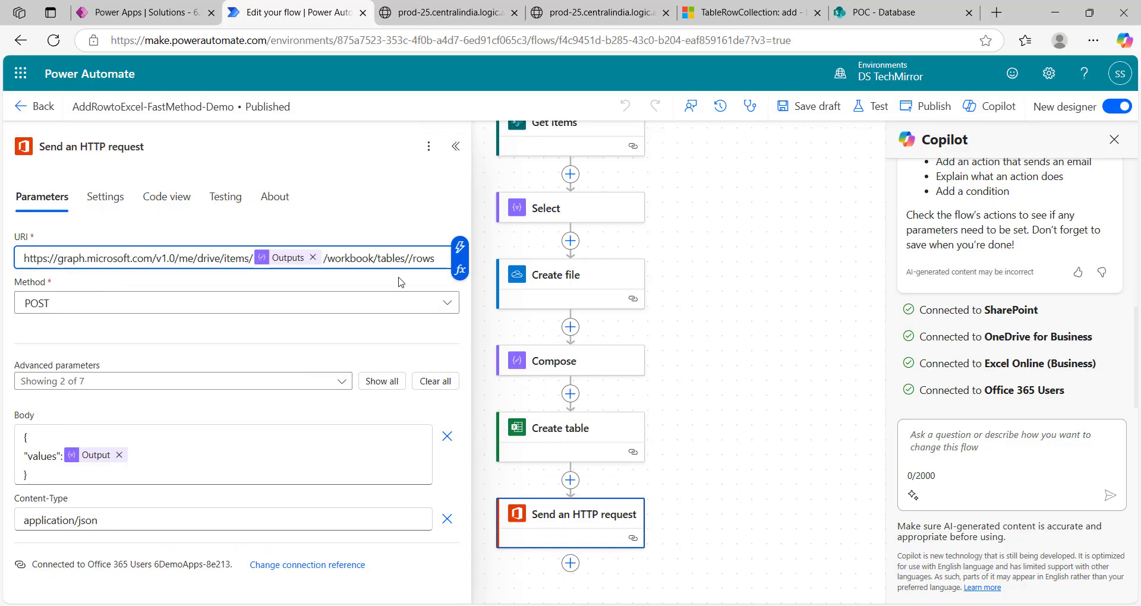
pyautogui.click(410, 258)
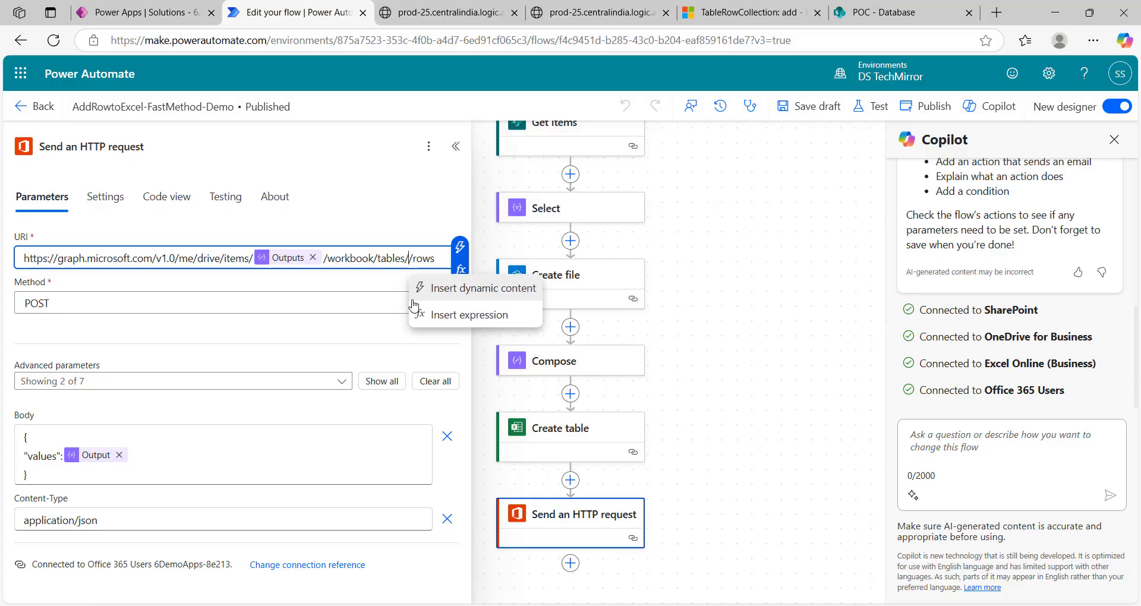
pyautogui.click(478, 286)
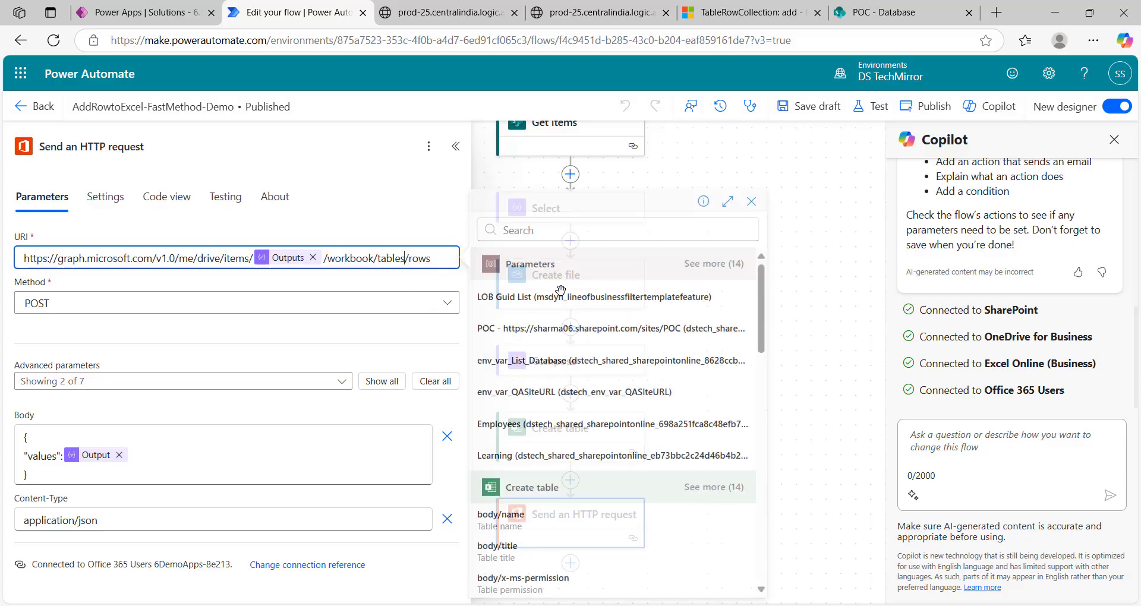
pyautogui.click(531, 553)
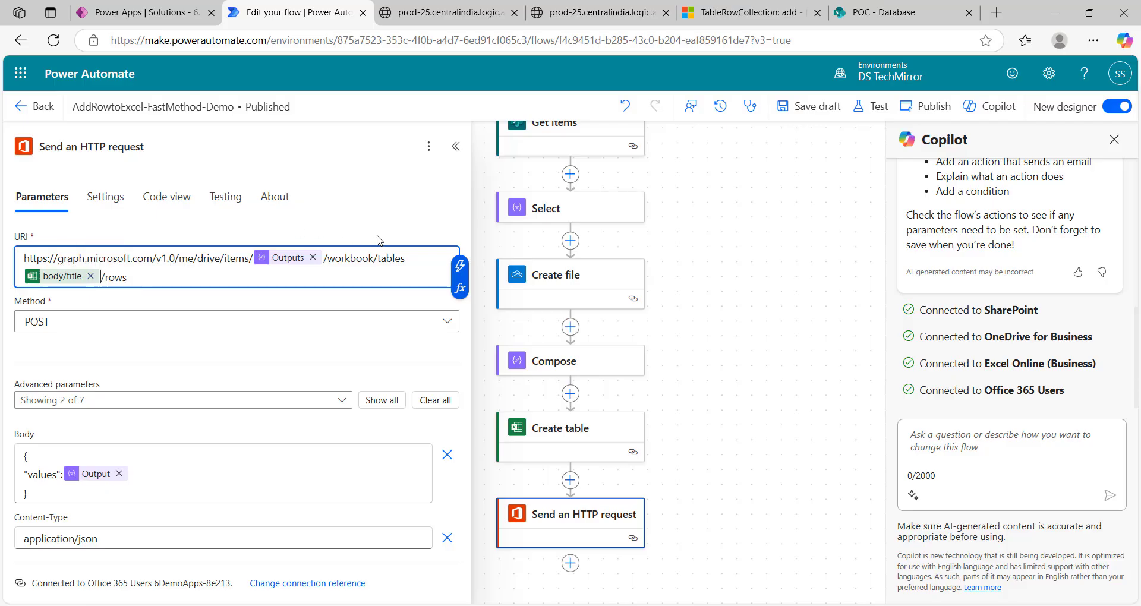
# Step: Save the draft, publish and test the flow manually, and review the HTTP request's run results
pyautogui.click(820, 107)
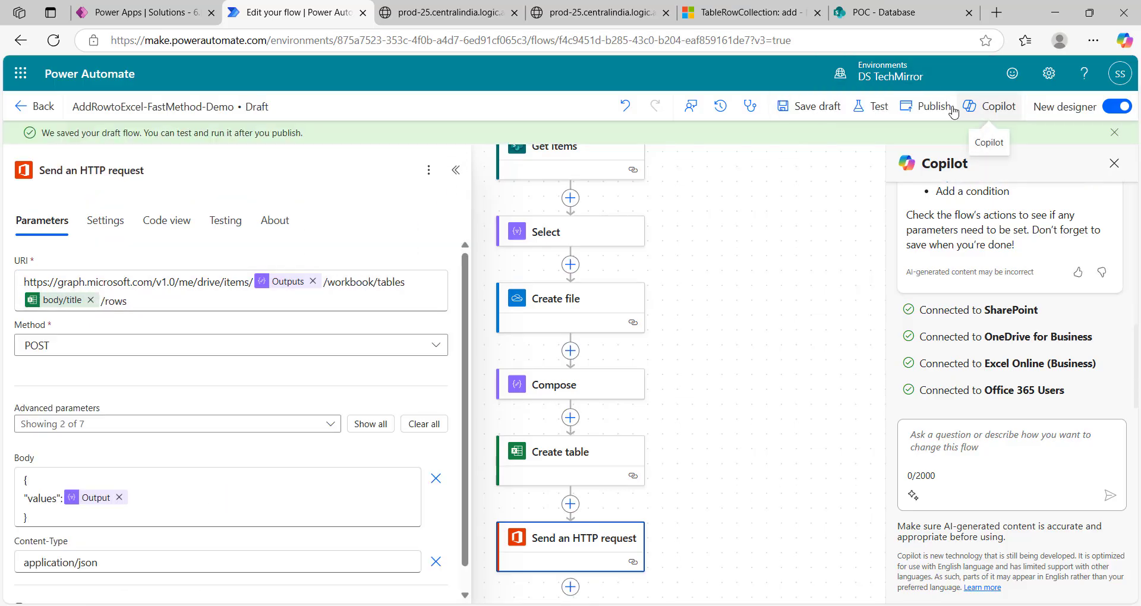
pyautogui.click(875, 109)
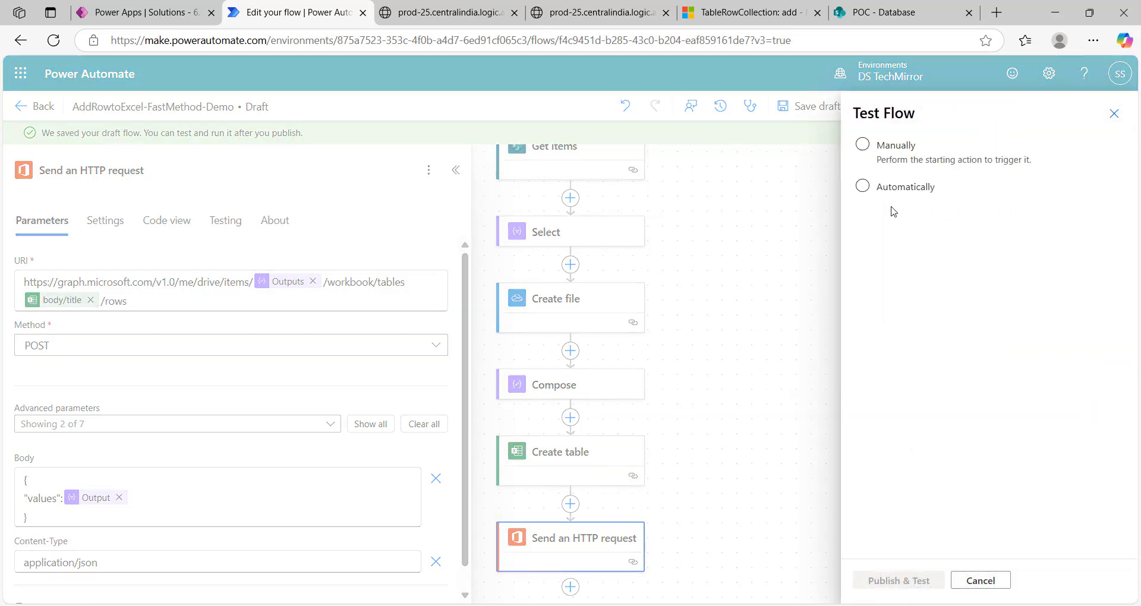
pyautogui.click(885, 160)
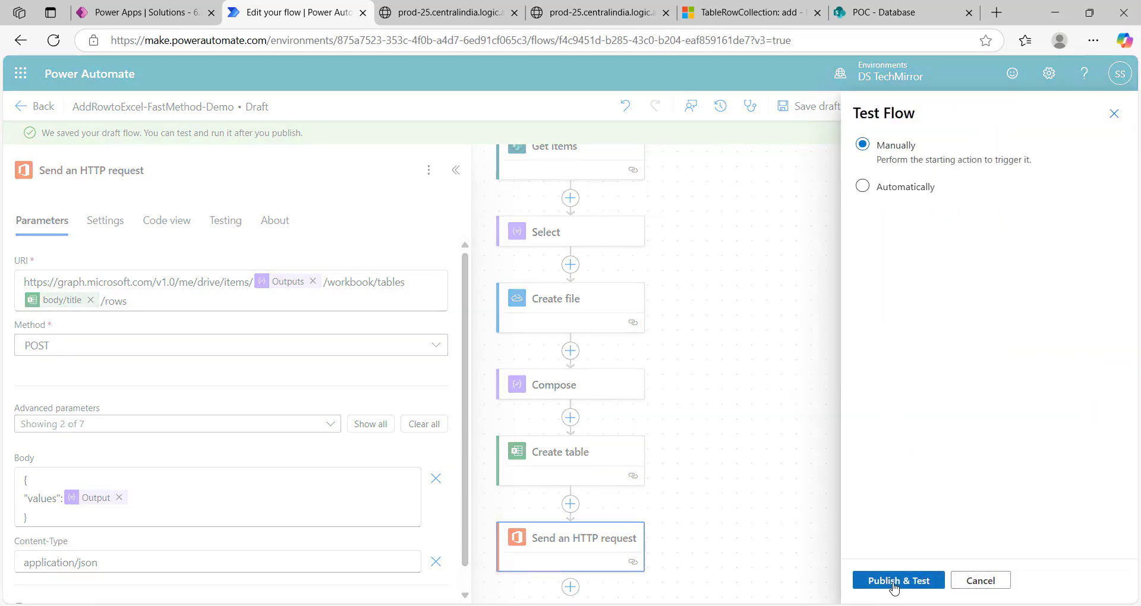
pyautogui.click(893, 585)
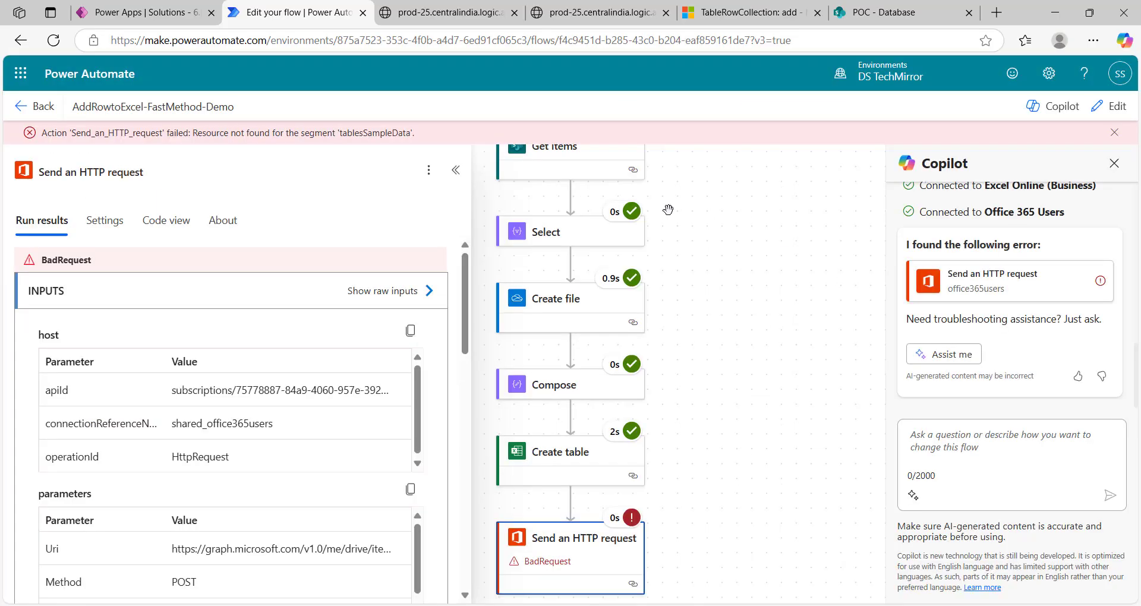
pyautogui.scroll(-3, 437, 357)
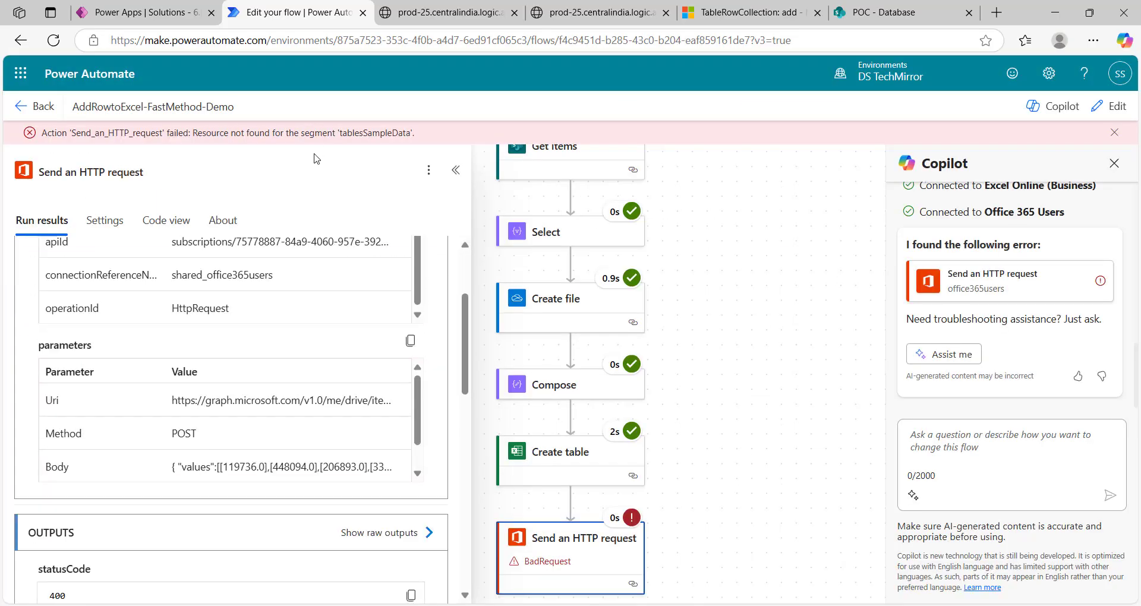
pyautogui.scroll(3, 356, 297)
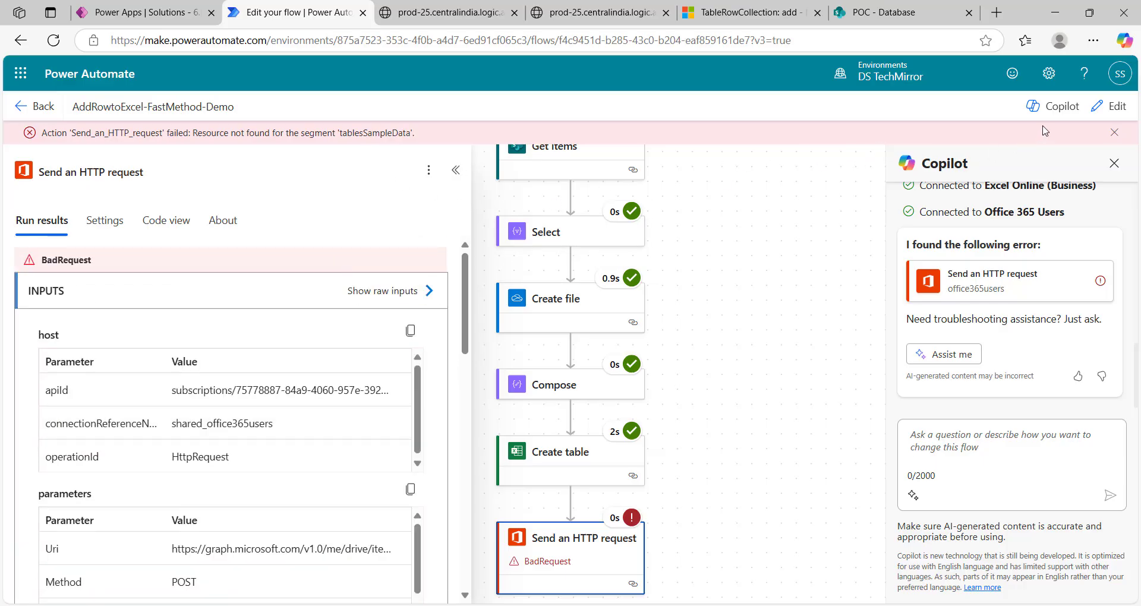
# Step: Return to editing, add a slash between tables and body/title in the URI, and save, publish and manually test the flow
pyautogui.click(1110, 106)
pyautogui.write('/')
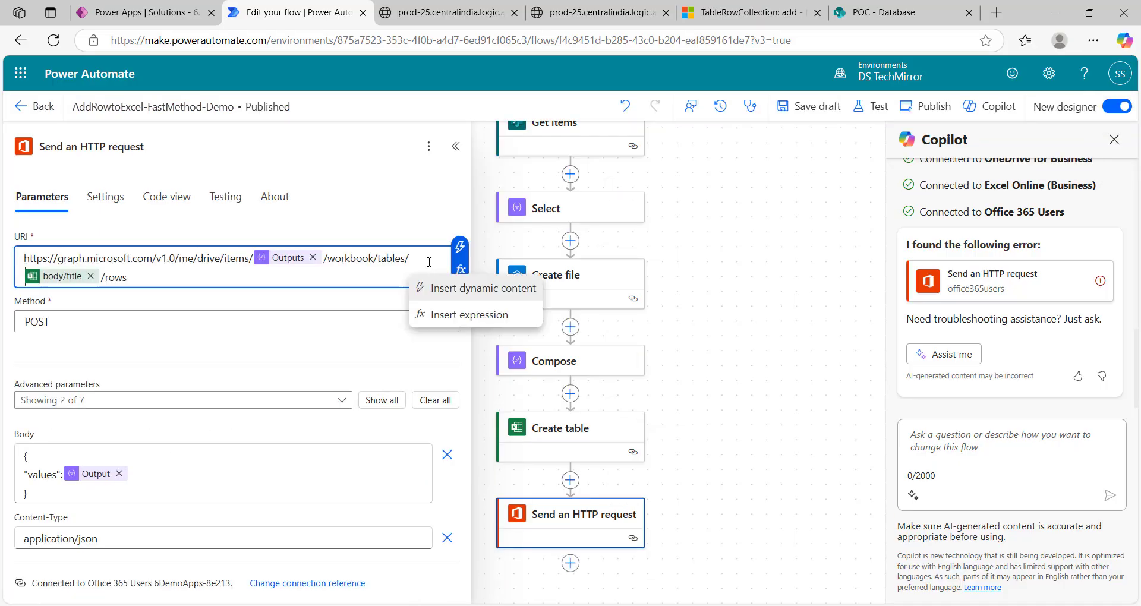
pyautogui.click(829, 107)
pyautogui.click(871, 106)
pyautogui.click(891, 159)
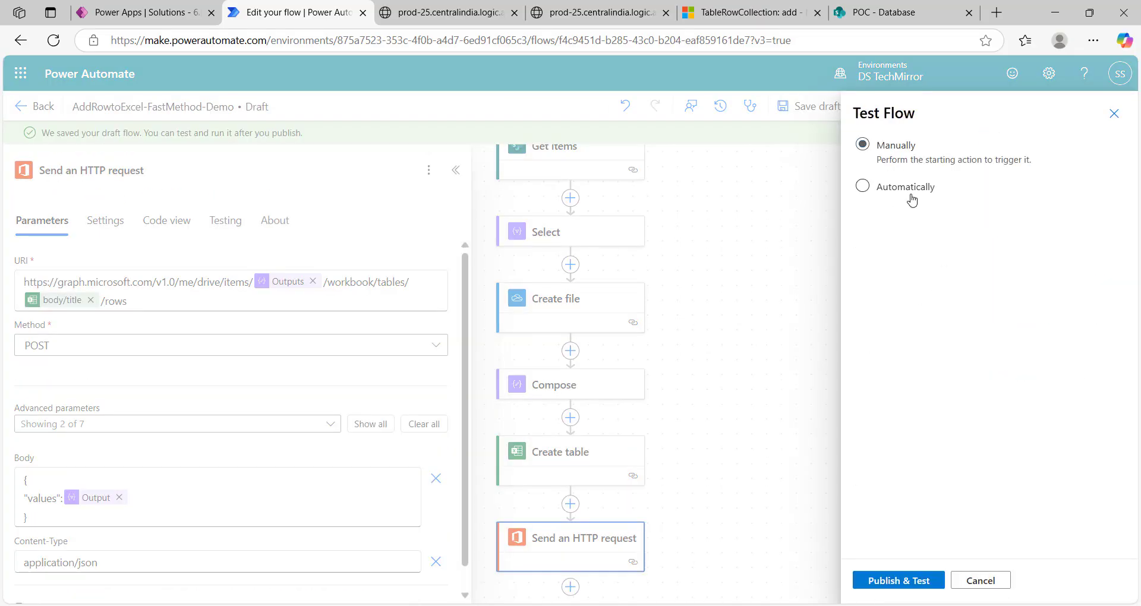
pyautogui.click(898, 581)
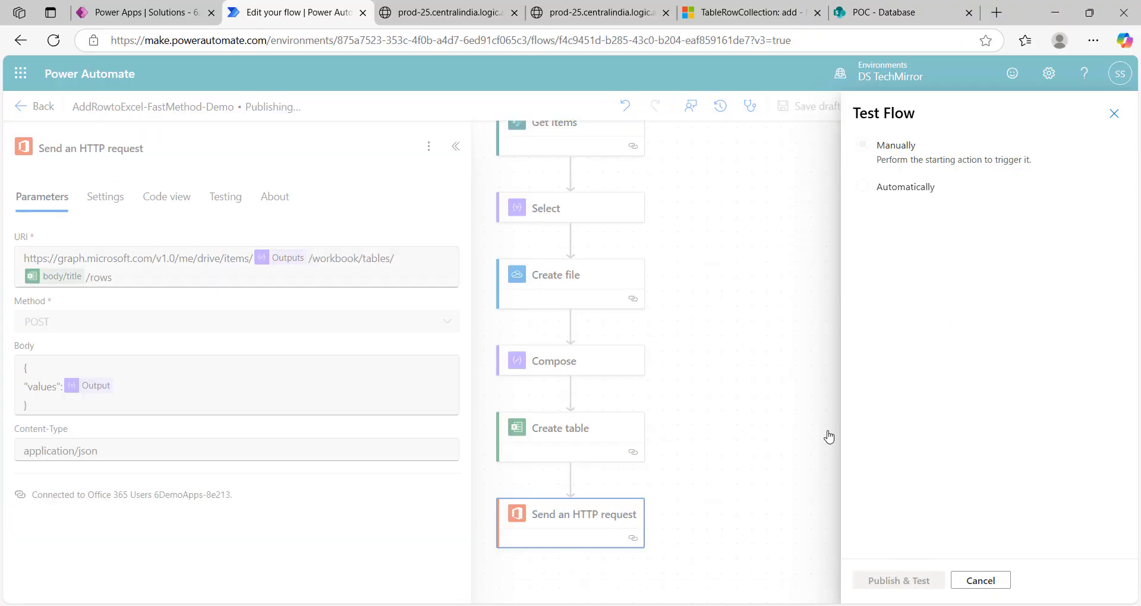
pyautogui.click(891, 581)
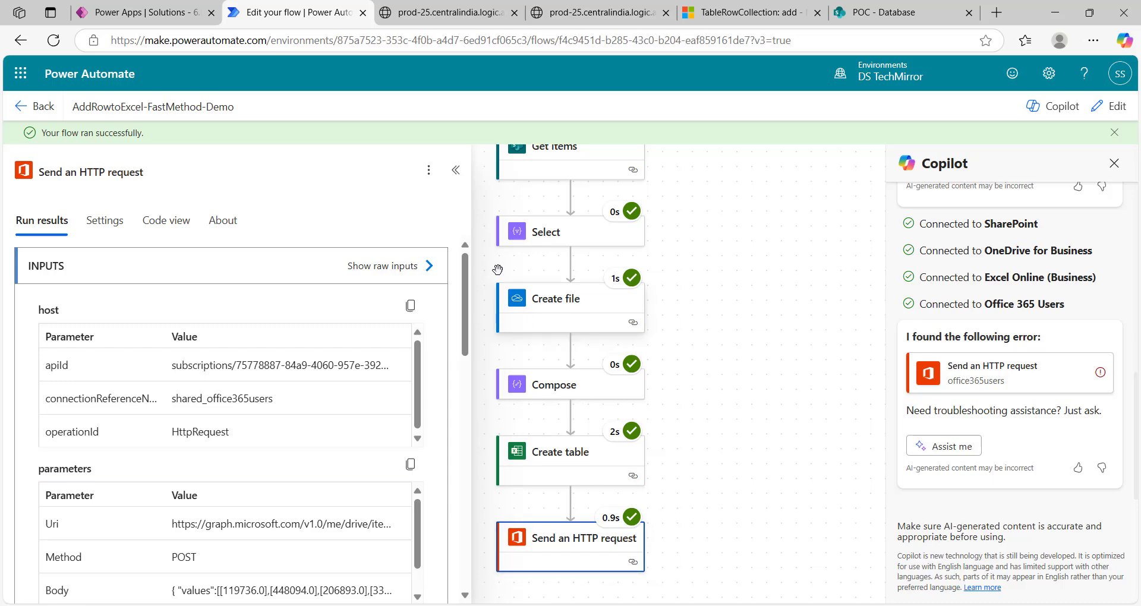
pyautogui.click(456, 171)
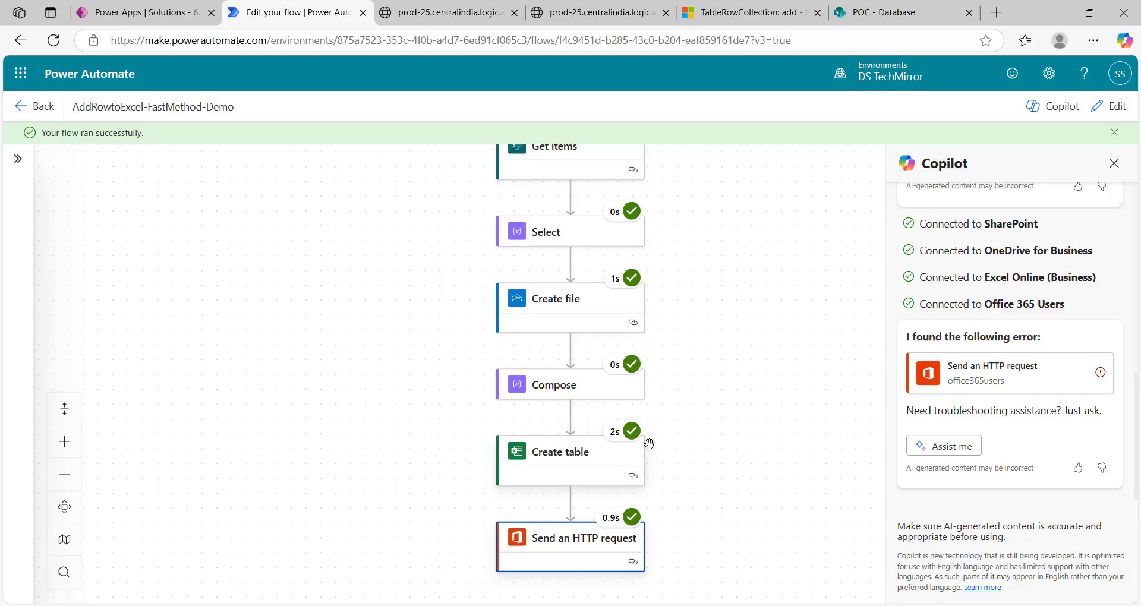
# Step: Reopen the flow for editing and set the Get items action's Top Count to 500
pyautogui.click(1109, 106)
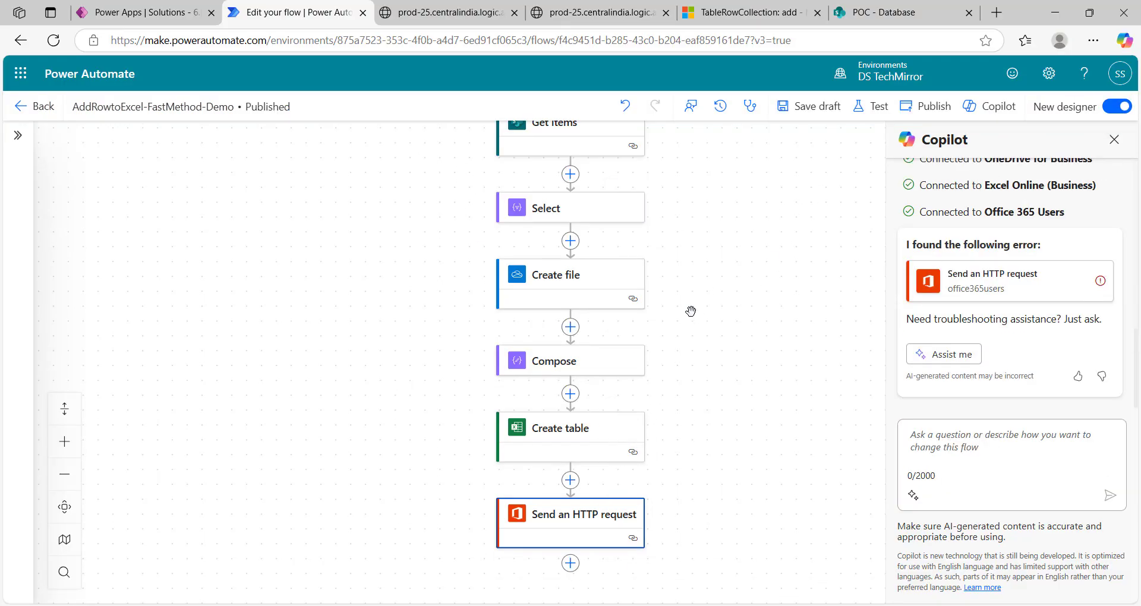
pyautogui.scroll(3, 684, 306)
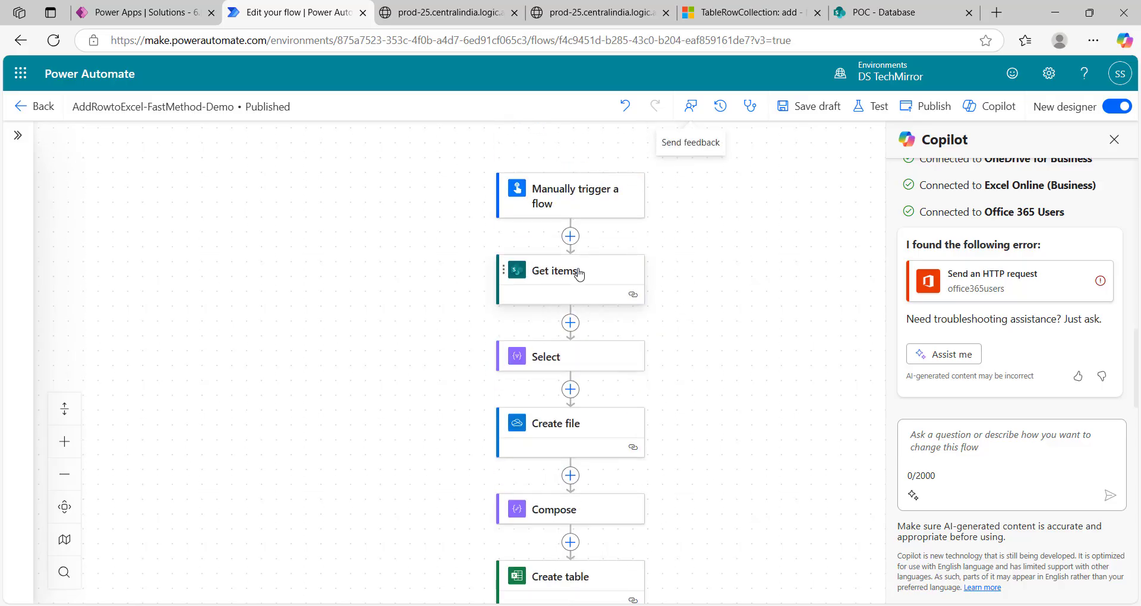
pyautogui.click(574, 272)
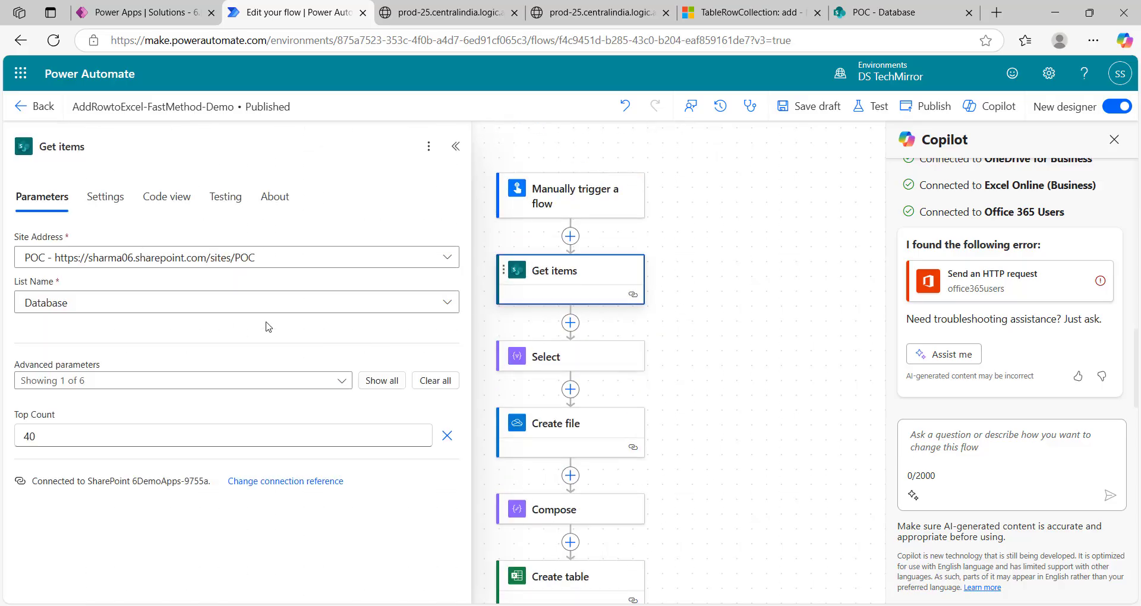
pyautogui.click(56, 435)
pyautogui.doubleClick(56, 435)
pyautogui.write('500')
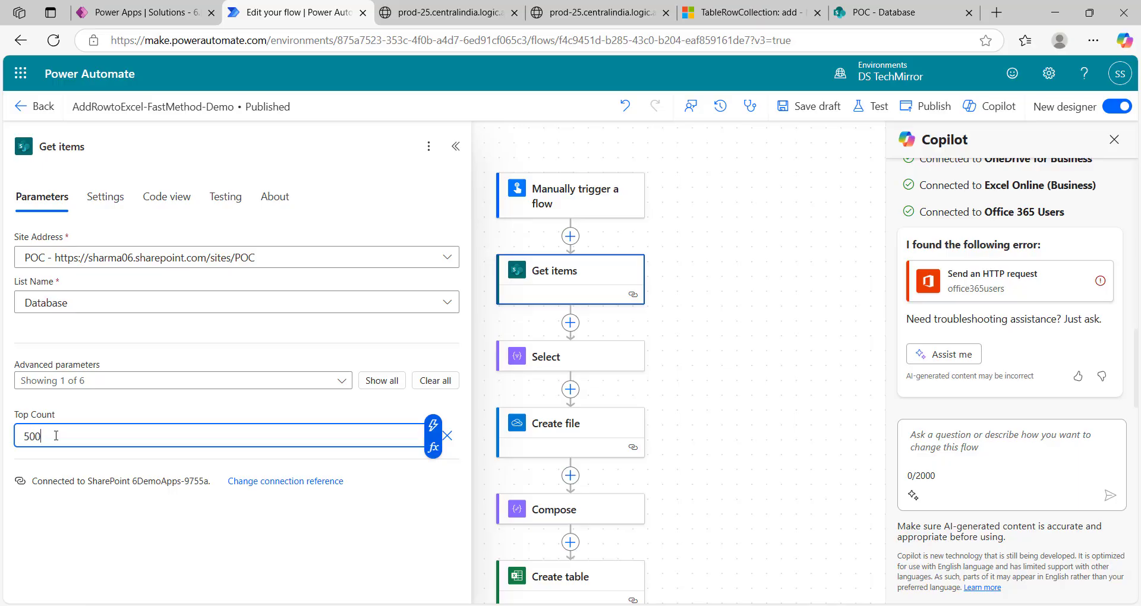
pyautogui.click(456, 146)
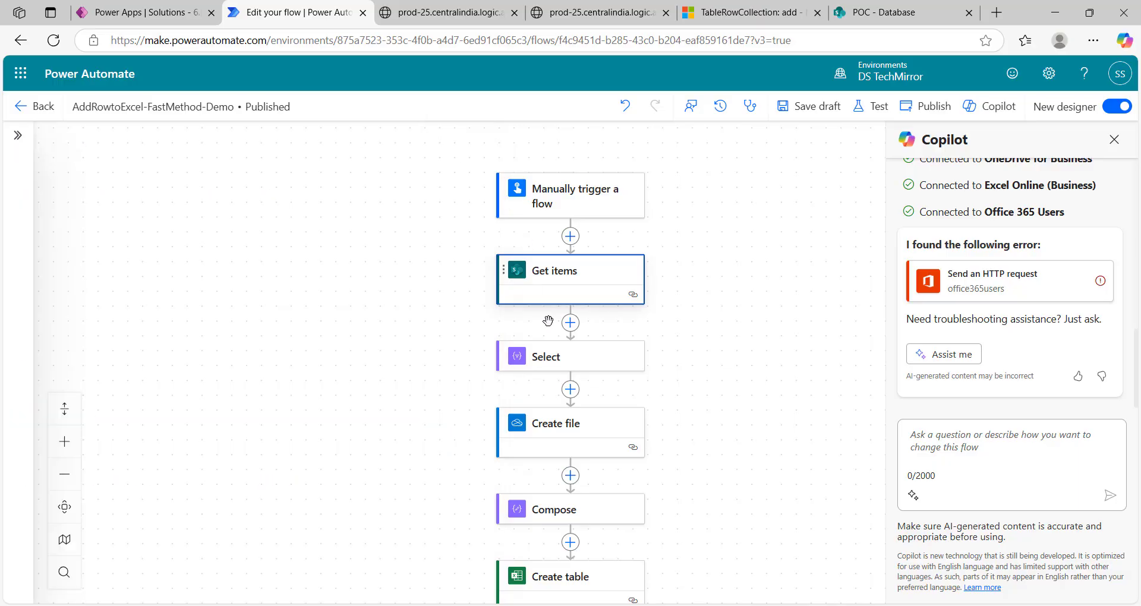
# Step: Add the statecode and SequenceNo values from Get items after policyID in the Select action's Map array, separated by commas
pyautogui.click(547, 356)
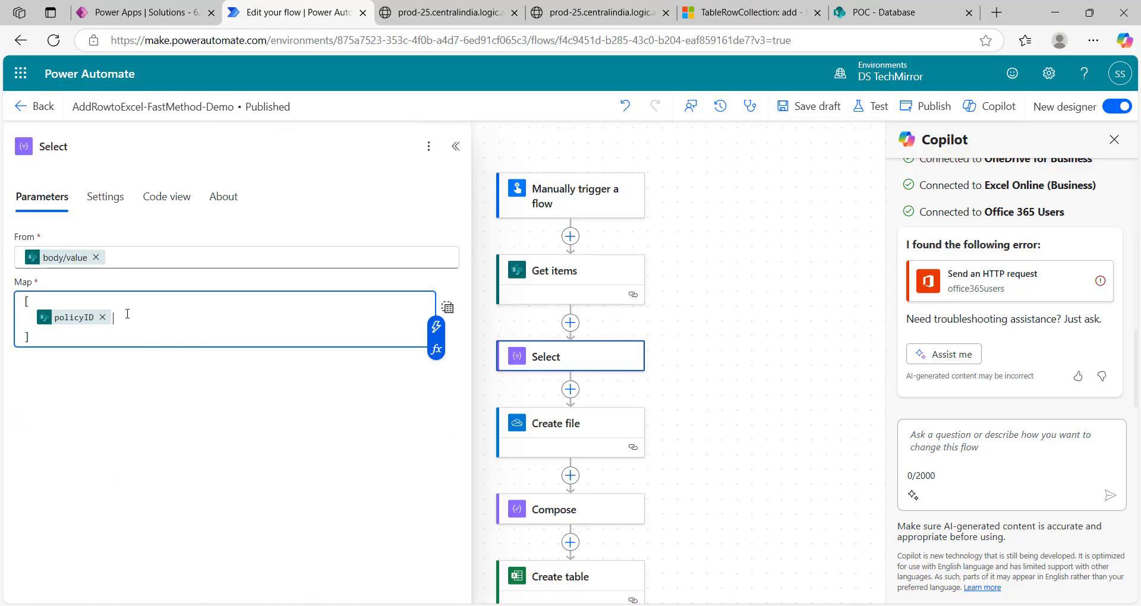
pyautogui.write(',')
pyautogui.press('Return')
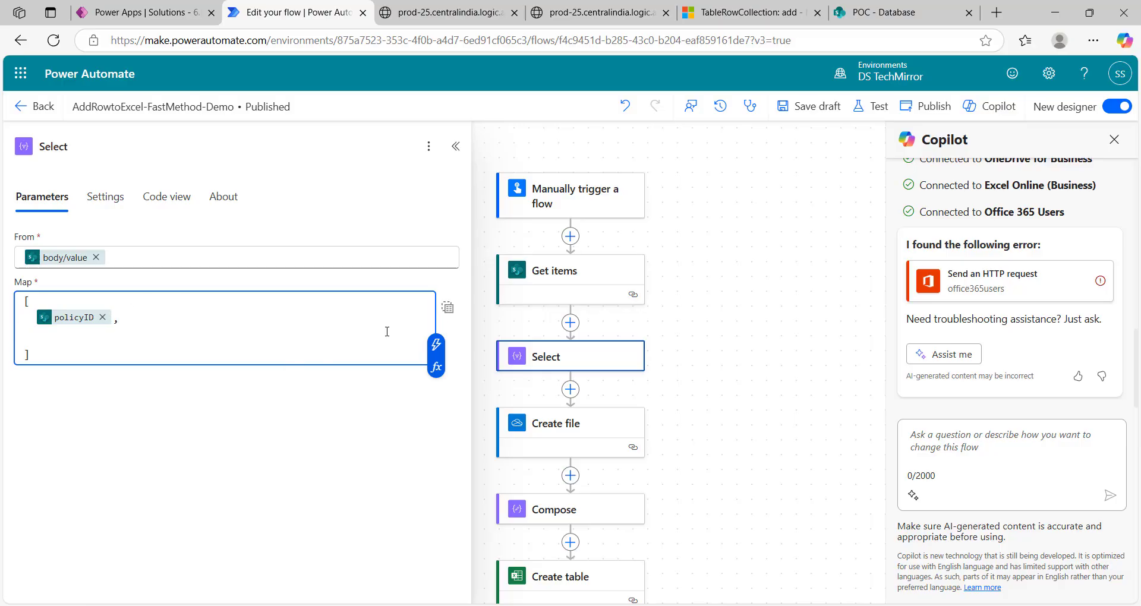
pyautogui.click(436, 344)
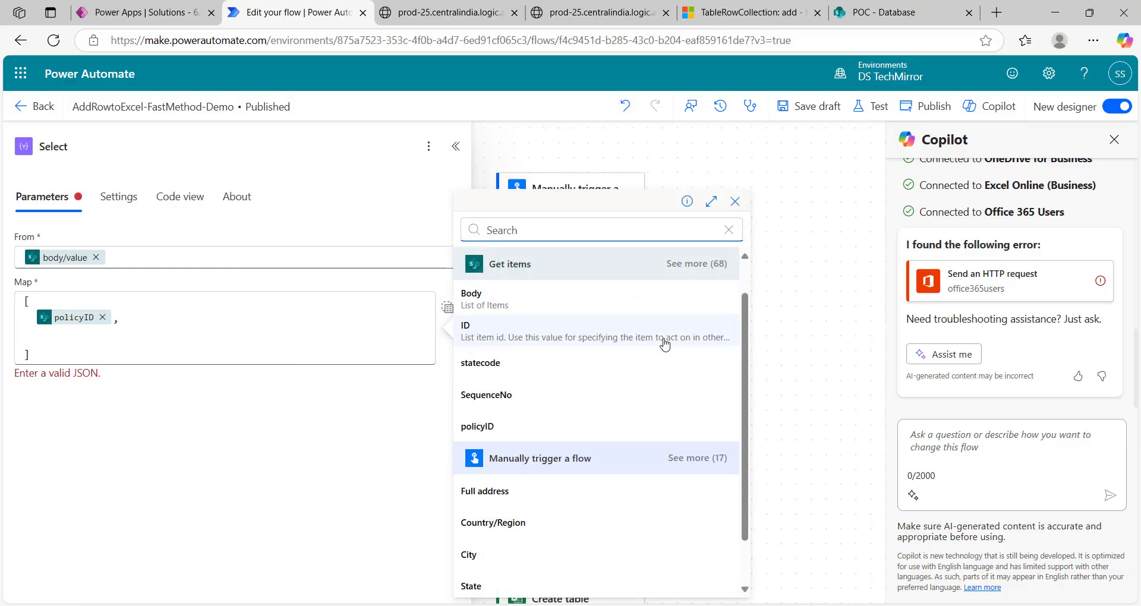
pyautogui.scroll(2, 664, 345)
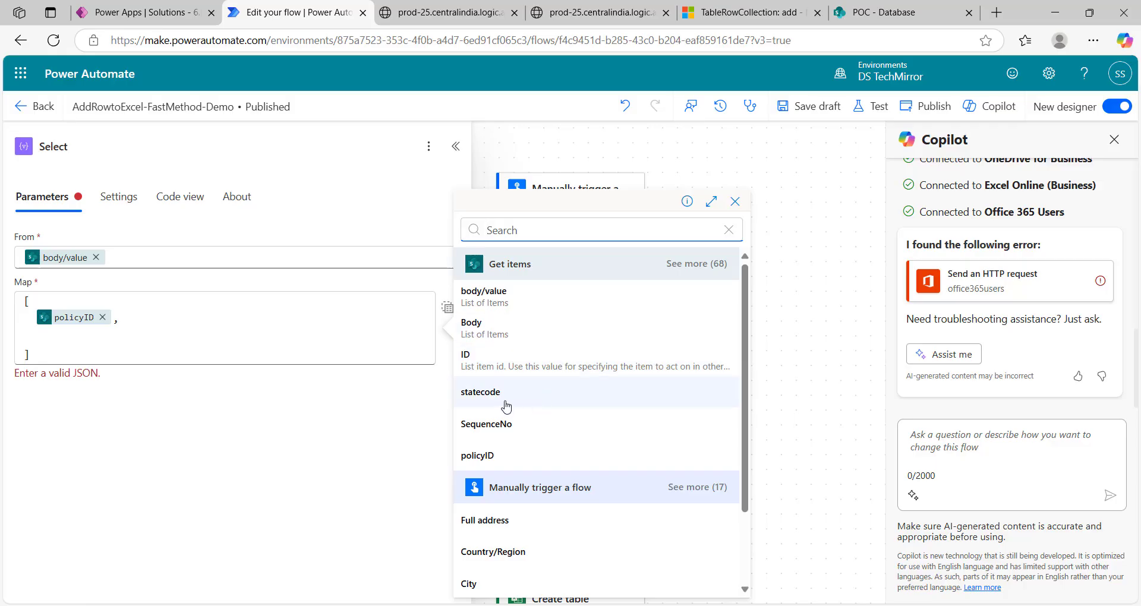
pyautogui.click(505, 406)
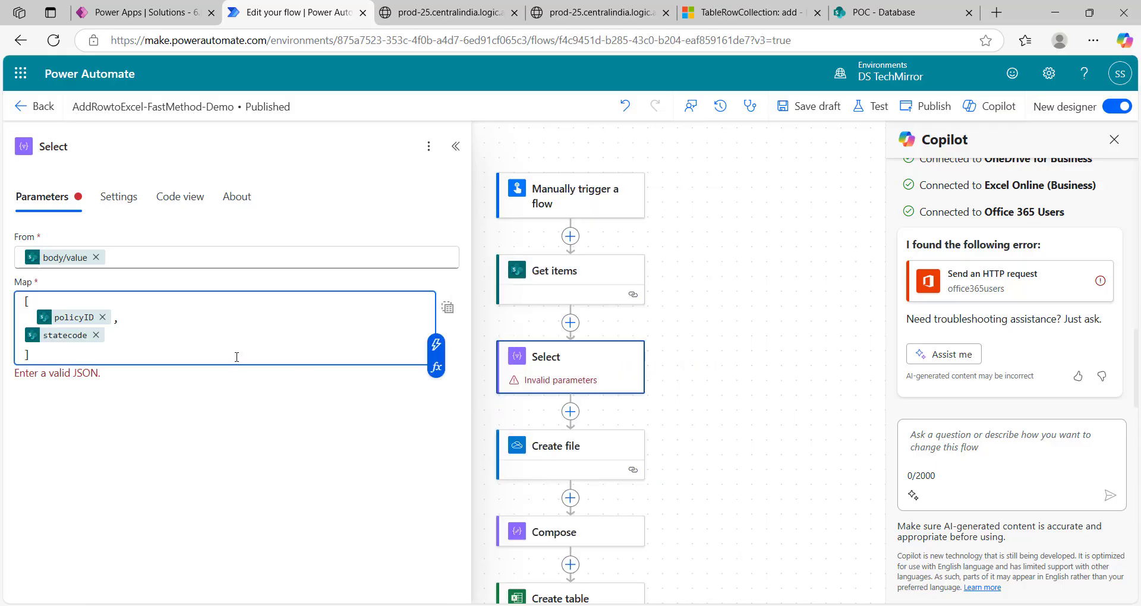
pyautogui.write(',')
pyautogui.press('Return')
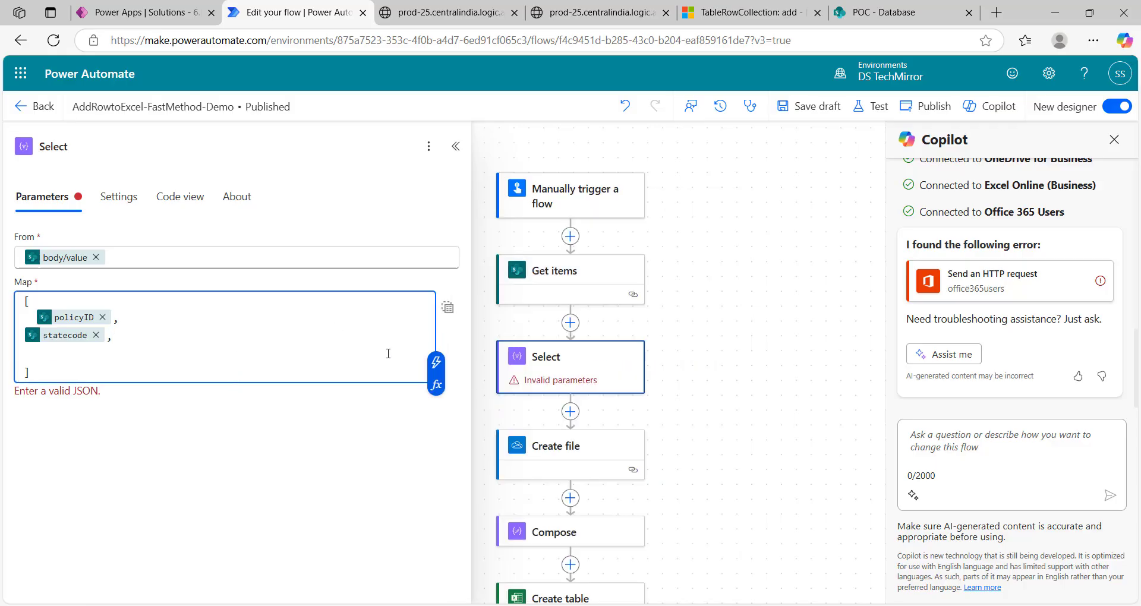
pyautogui.click(436, 362)
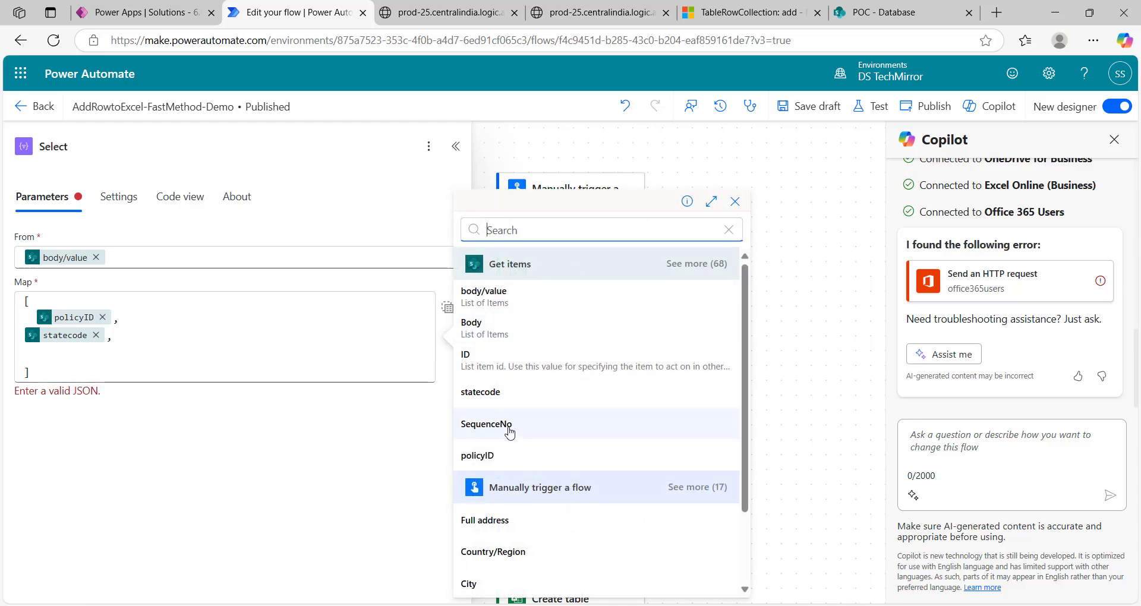
pyautogui.click(486, 424)
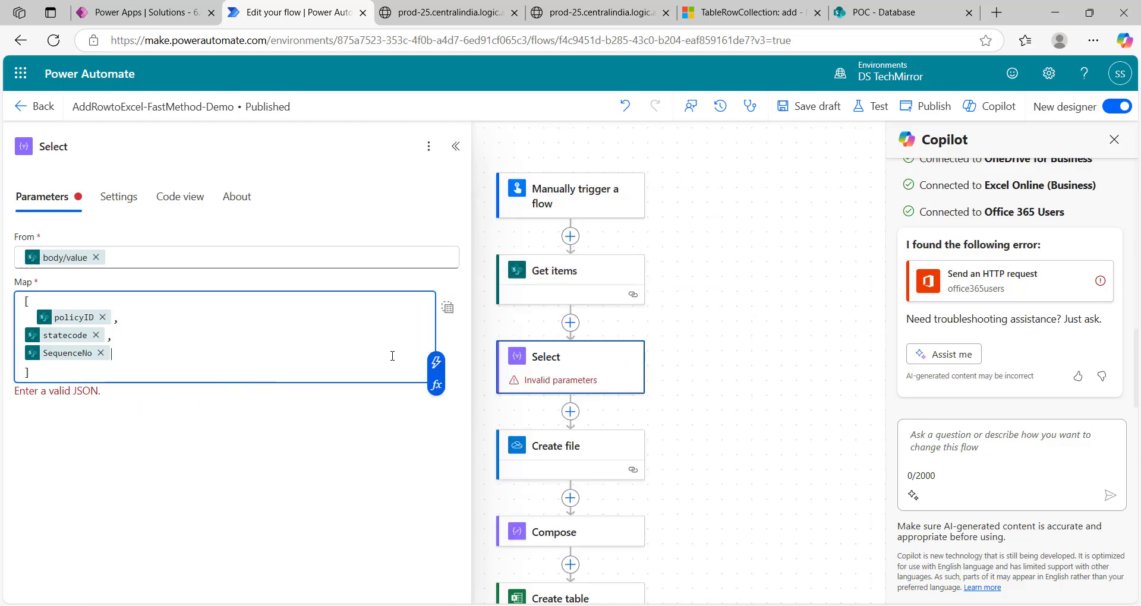
# Step: Set the Create table action's column names to PolicyID,StateCode,SequenceNo
pyautogui.click(560, 597)
pyautogui.click(97, 521)
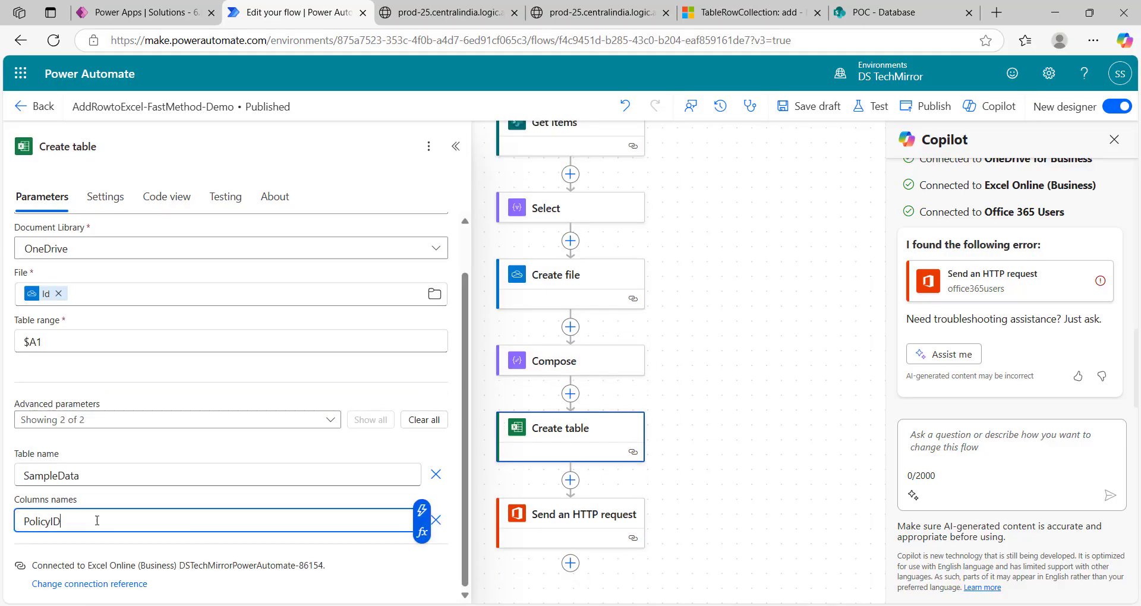
pyautogui.write(',')
pyautogui.click(610, 213)
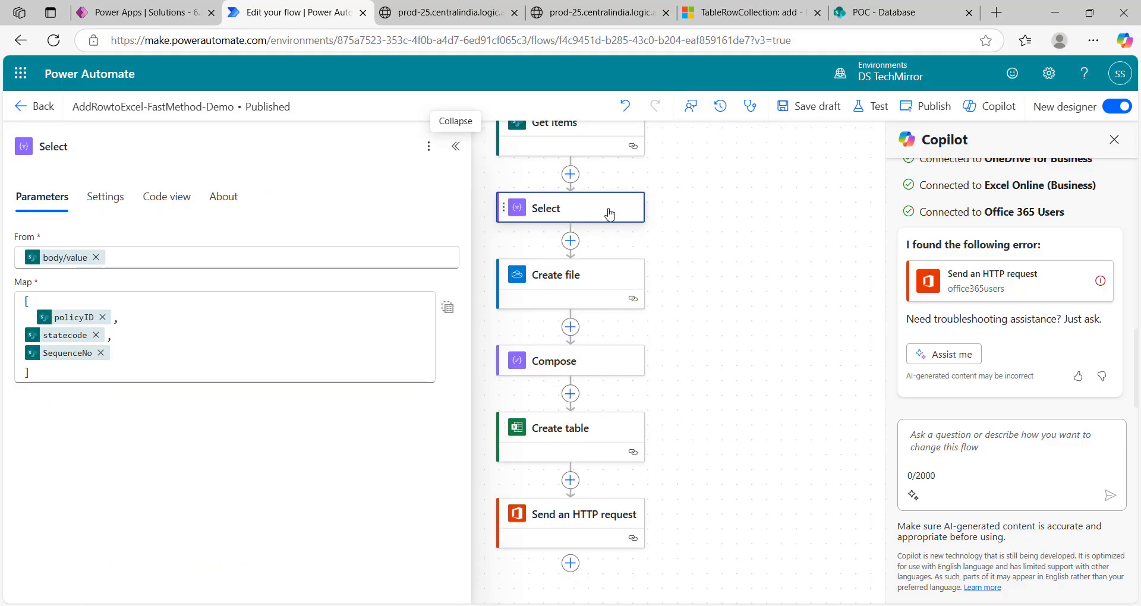
pyautogui.click(576, 423)
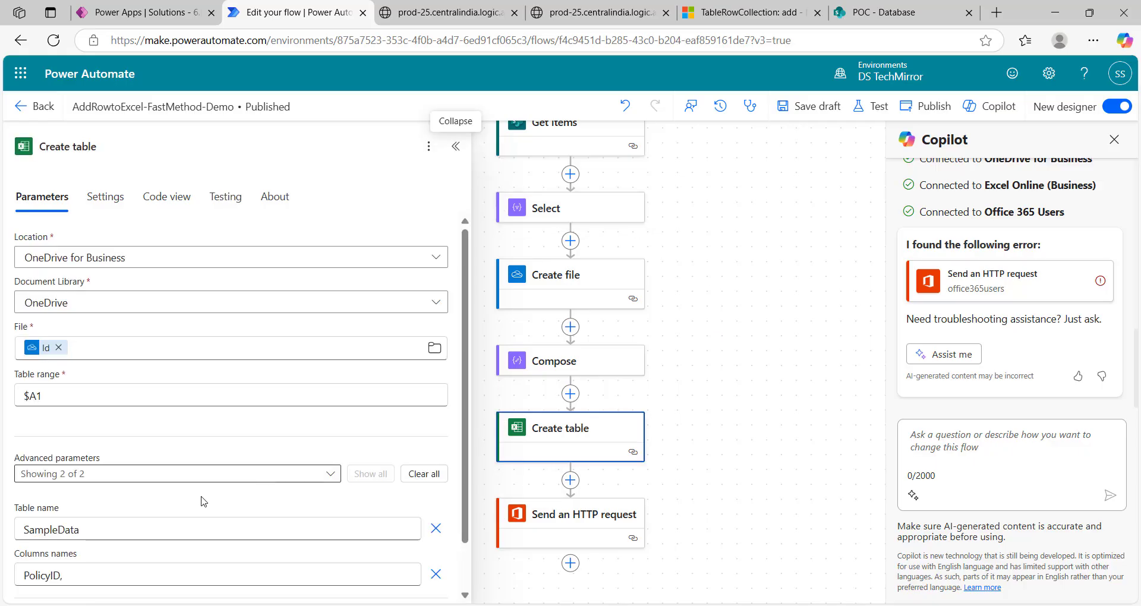
pyautogui.scroll(-2, 99, 565)
pyautogui.click(92, 526)
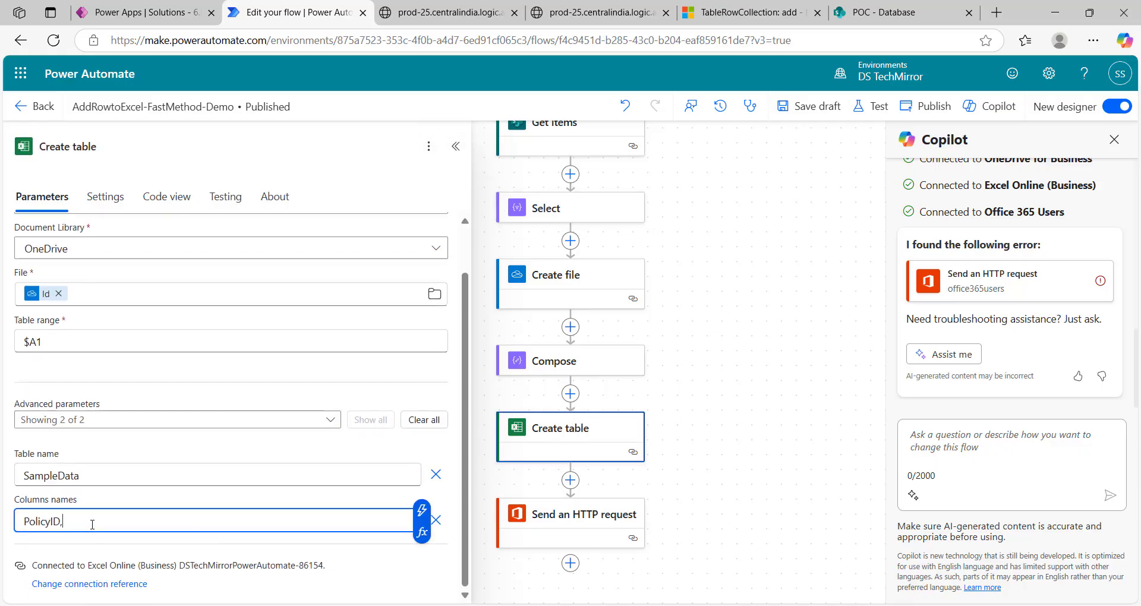
pyautogui.write('Sye')
pyautogui.press('BackSpace')
pyautogui.press('BackSpace')
pyautogui.write('tateCode,SequenceNo')
# Step: Set the Create table action's table range to $A1:$C1 and check the Get items parameters
pyautogui.click(71, 342)
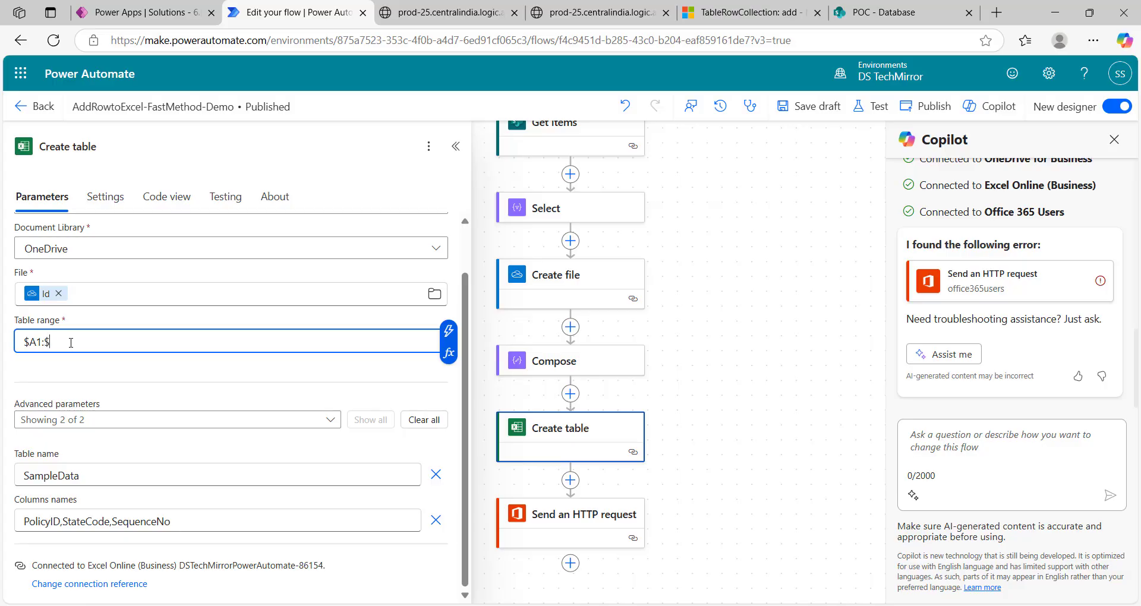
pyautogui.write(':$C1')
pyautogui.click(455, 147)
pyautogui.scroll(2, 645, 277)
pyautogui.click(591, 239)
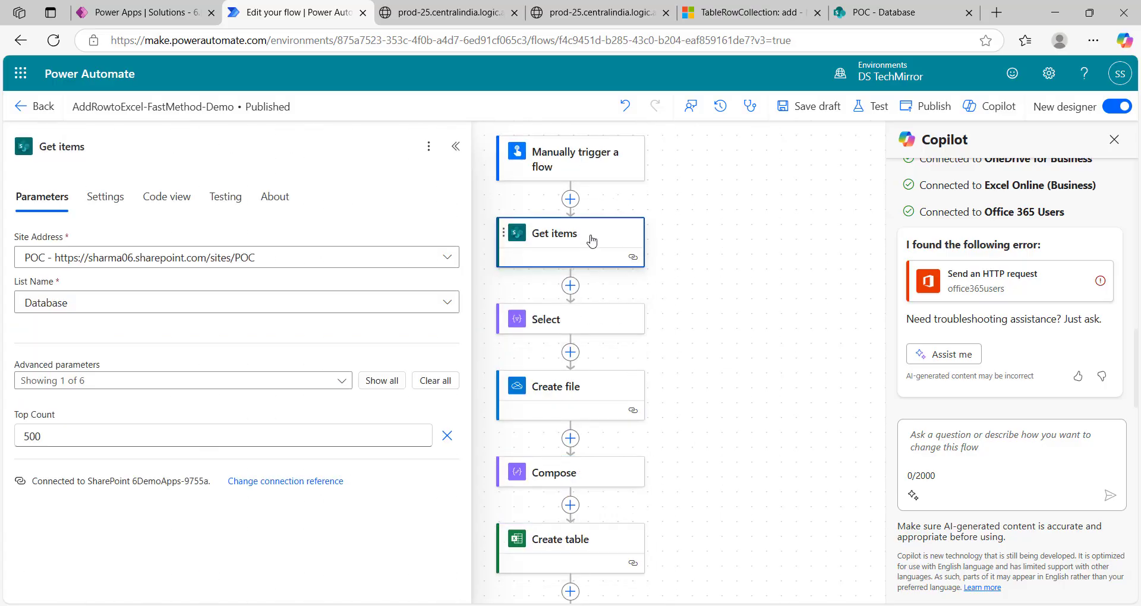
# Step: Save the draft, publish and manually test the three-column flow, and inspect the Send an HTTP request run results
pyautogui.click(830, 112)
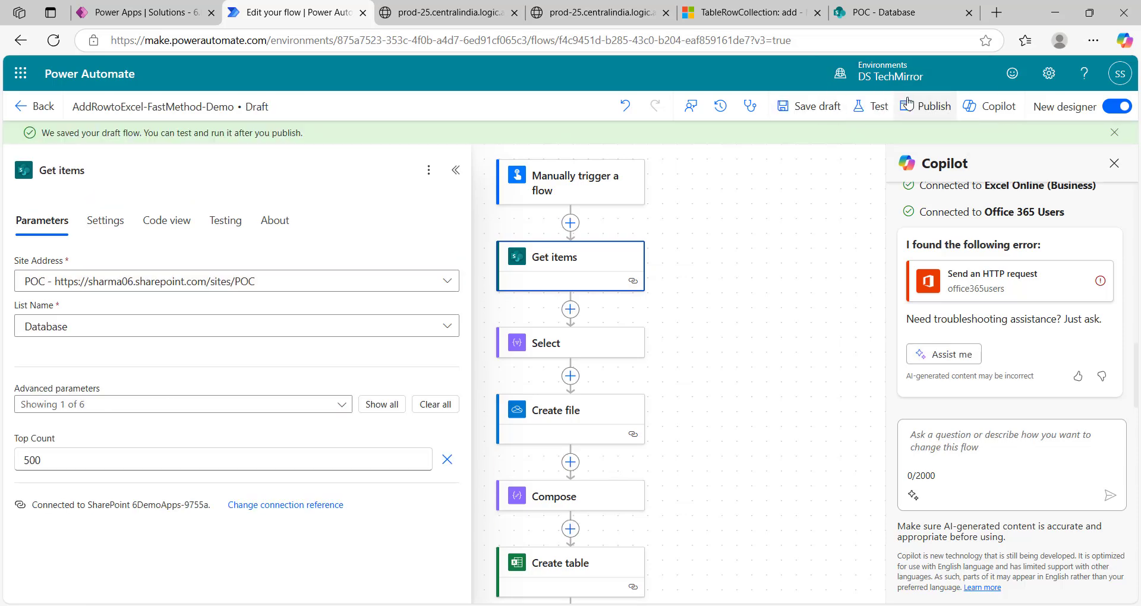
pyautogui.click(875, 107)
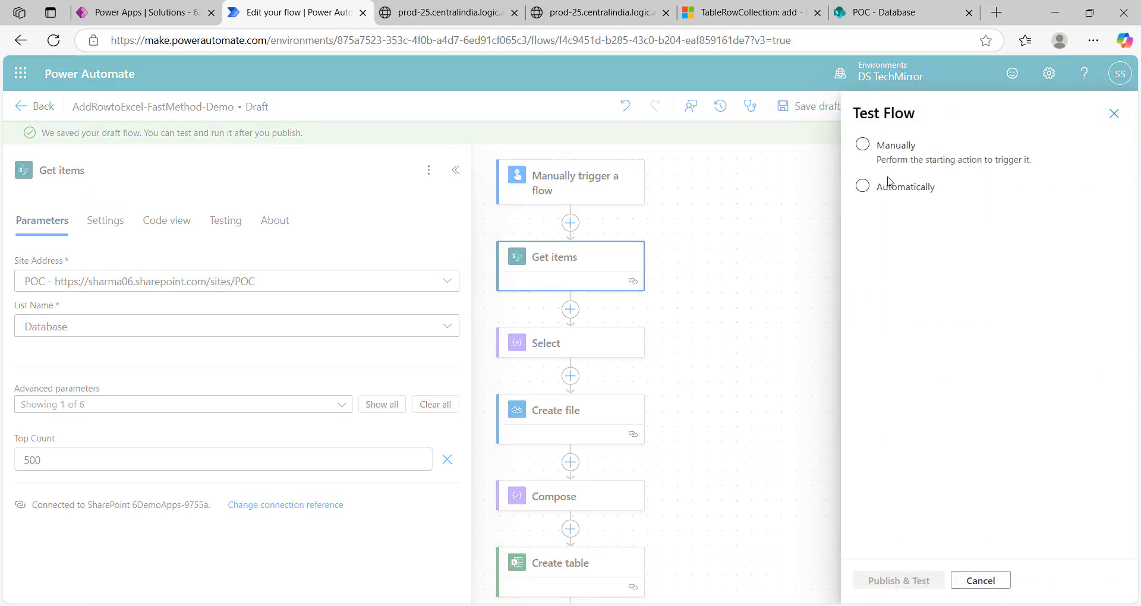
pyautogui.click(885, 186)
pyautogui.click(933, 215)
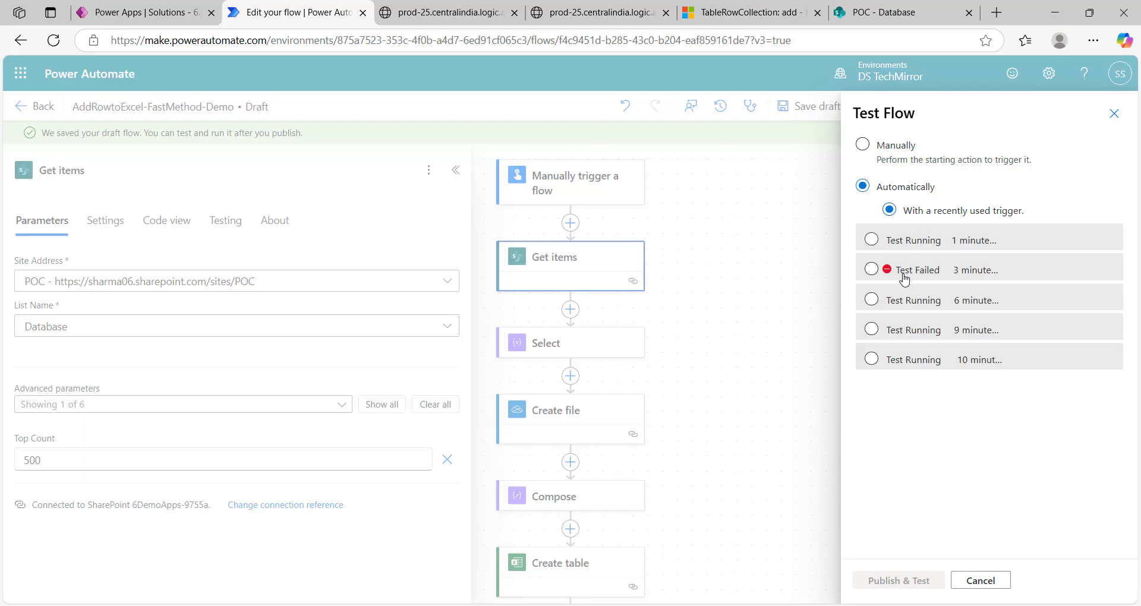
pyautogui.click(901, 160)
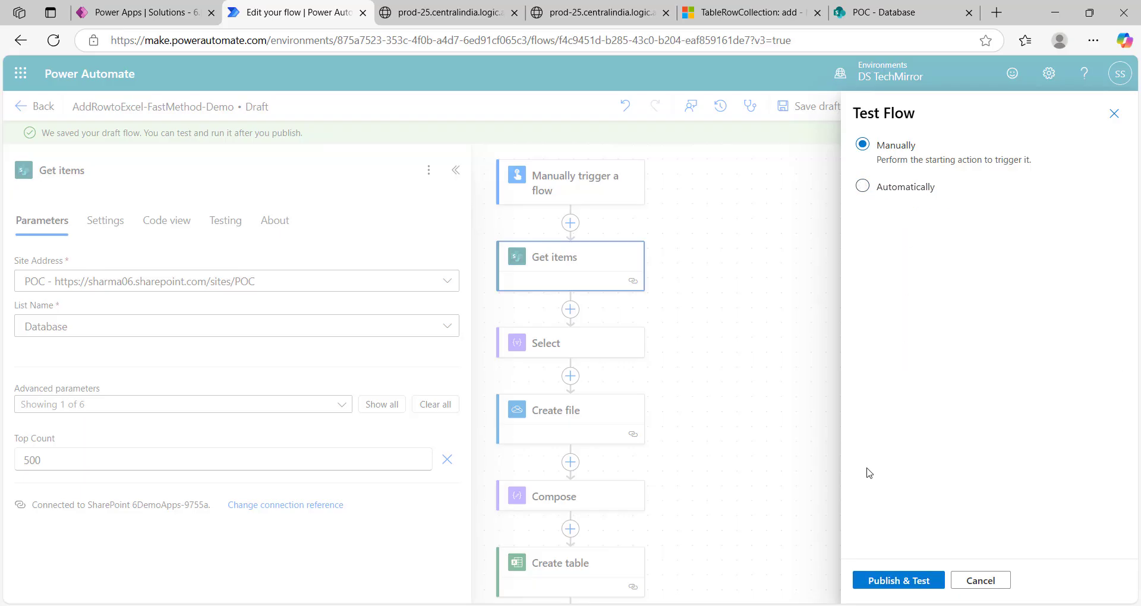
pyautogui.click(899, 578)
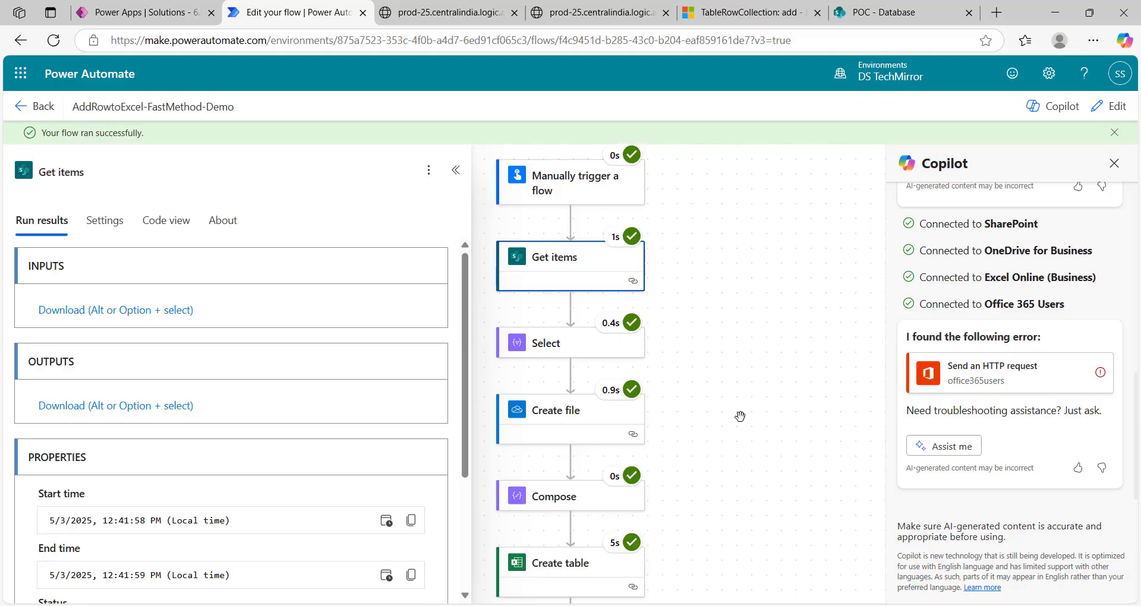
pyautogui.scroll(-2, 707, 473)
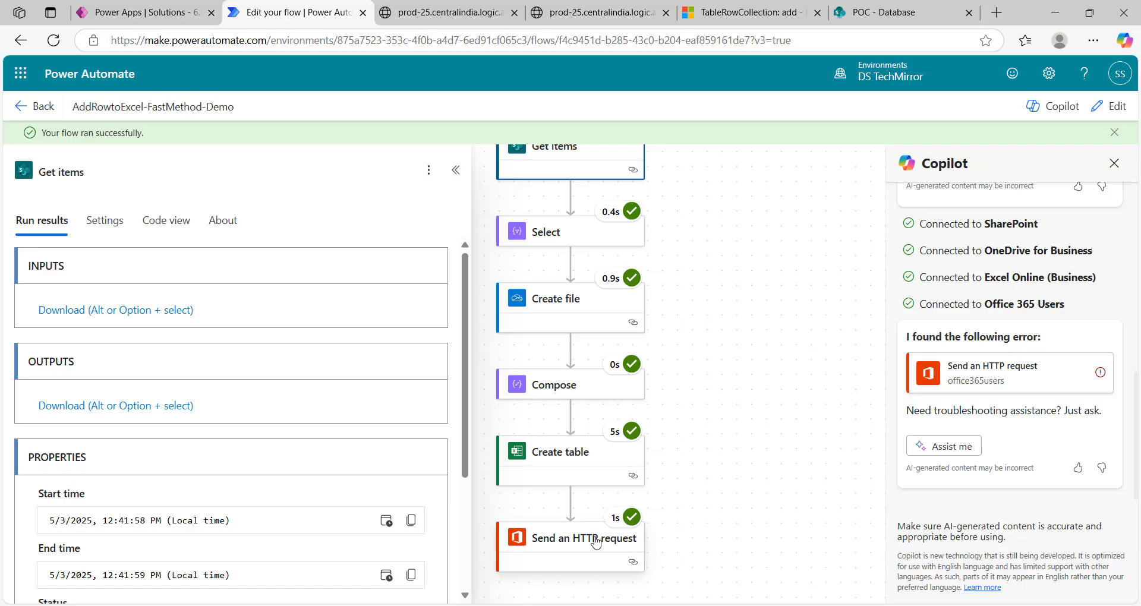
pyautogui.click(595, 542)
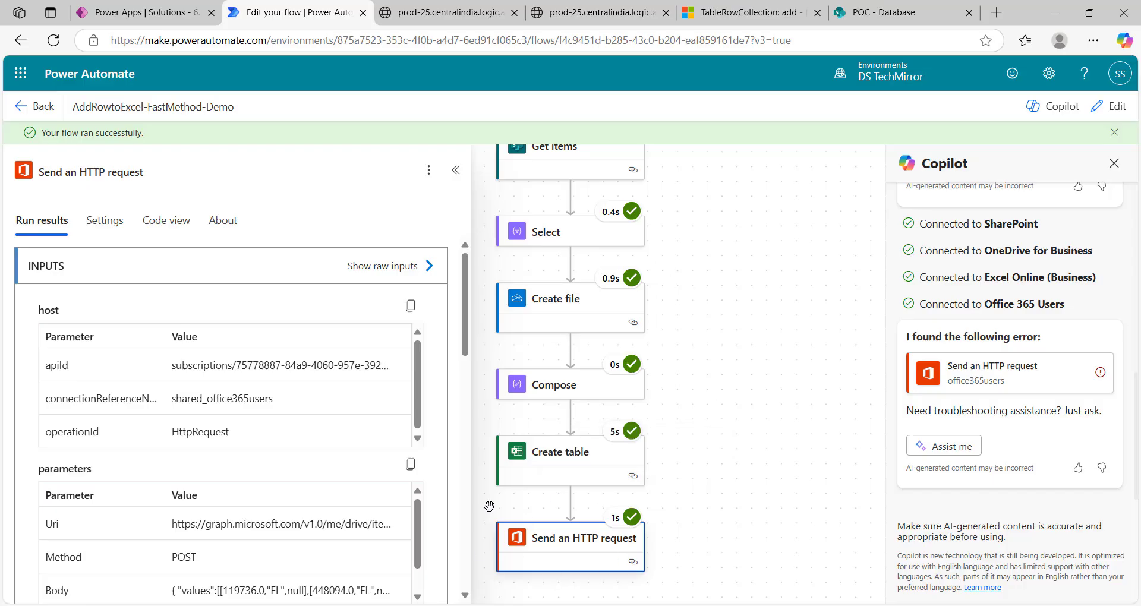
# Step: Open the newly generated workbook from OneDrive and check its rows and columns against the SharePoint Database list
pyautogui.click(143, 12)
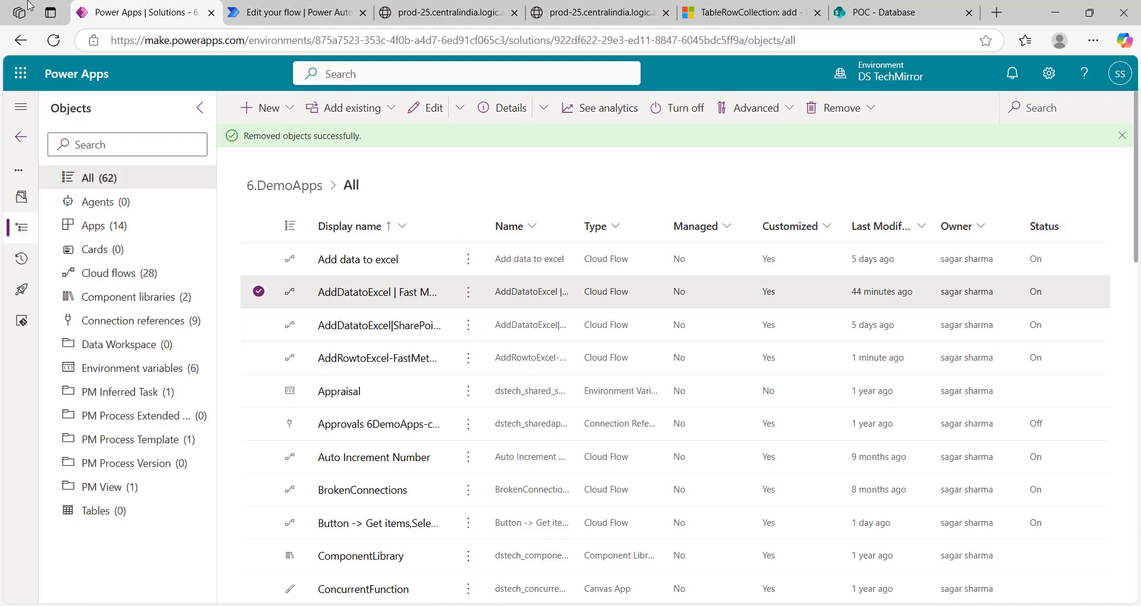
pyautogui.click(21, 72)
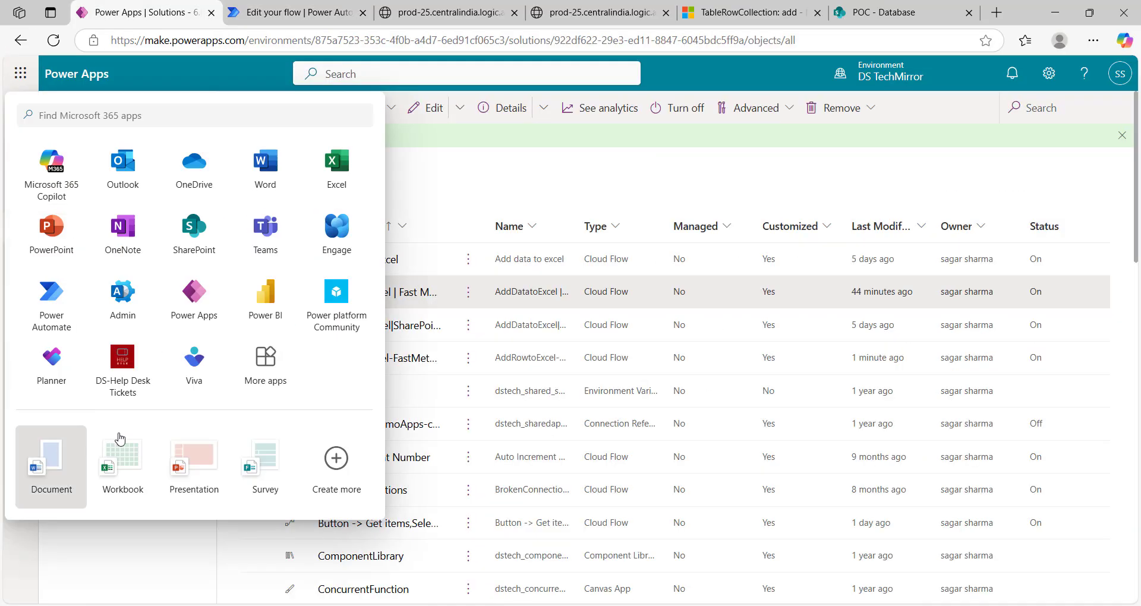
pyautogui.click(190, 169)
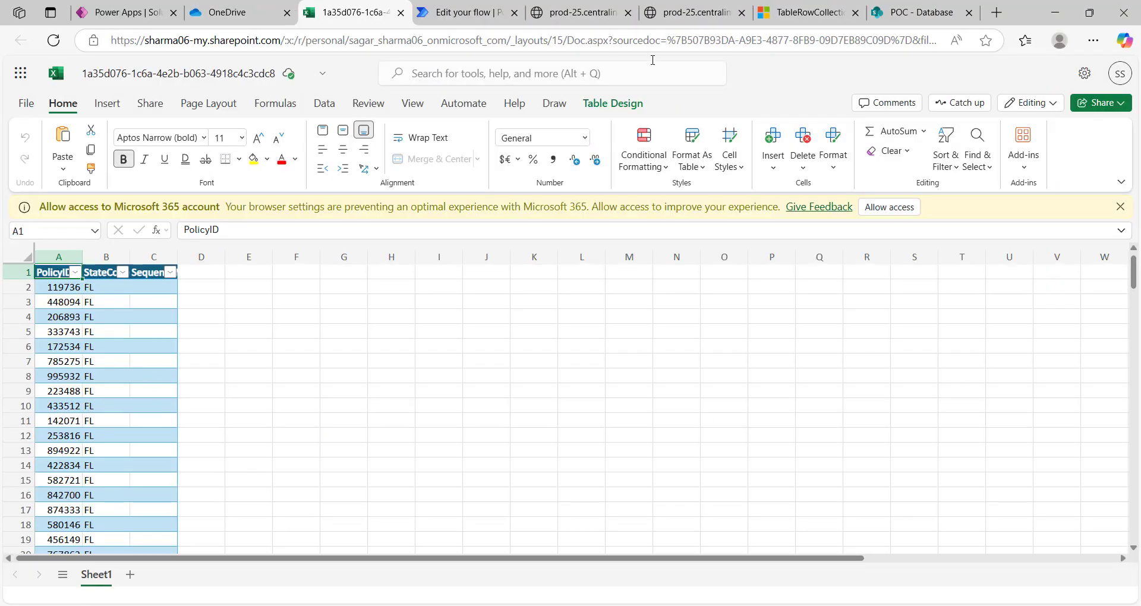
pyautogui.click(889, 16)
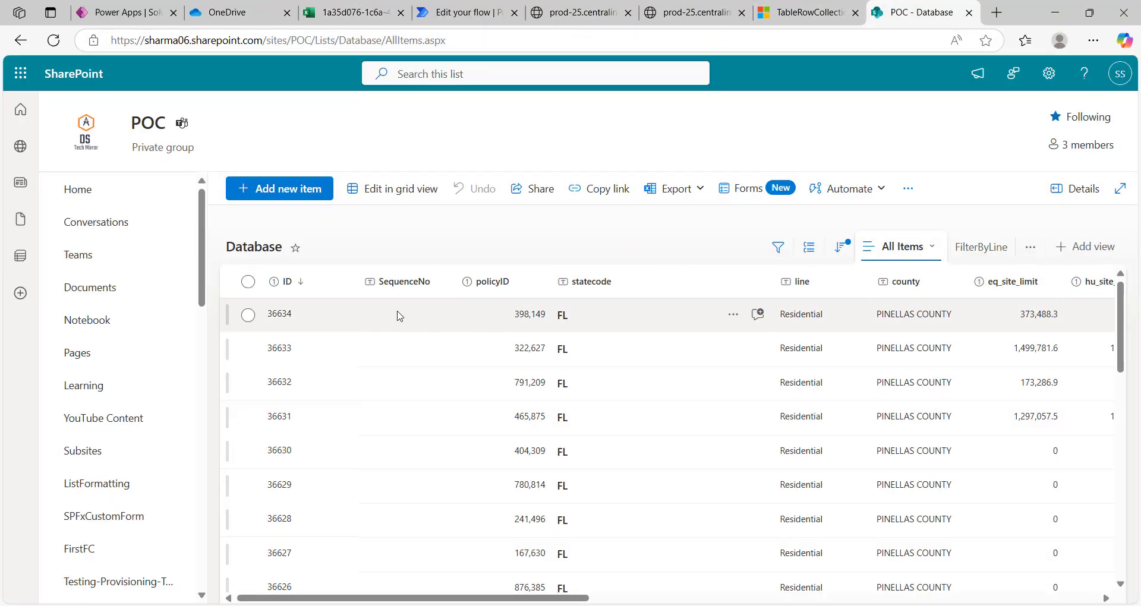
pyautogui.scroll(-5, 396, 316)
pyautogui.click(267, 6)
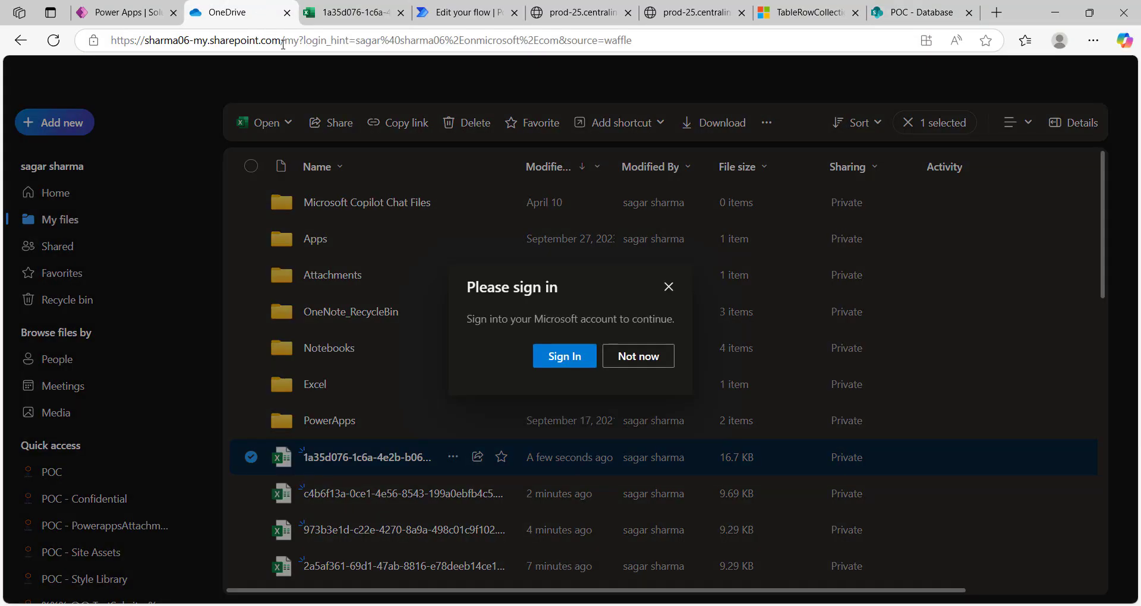
pyautogui.click(351, 12)
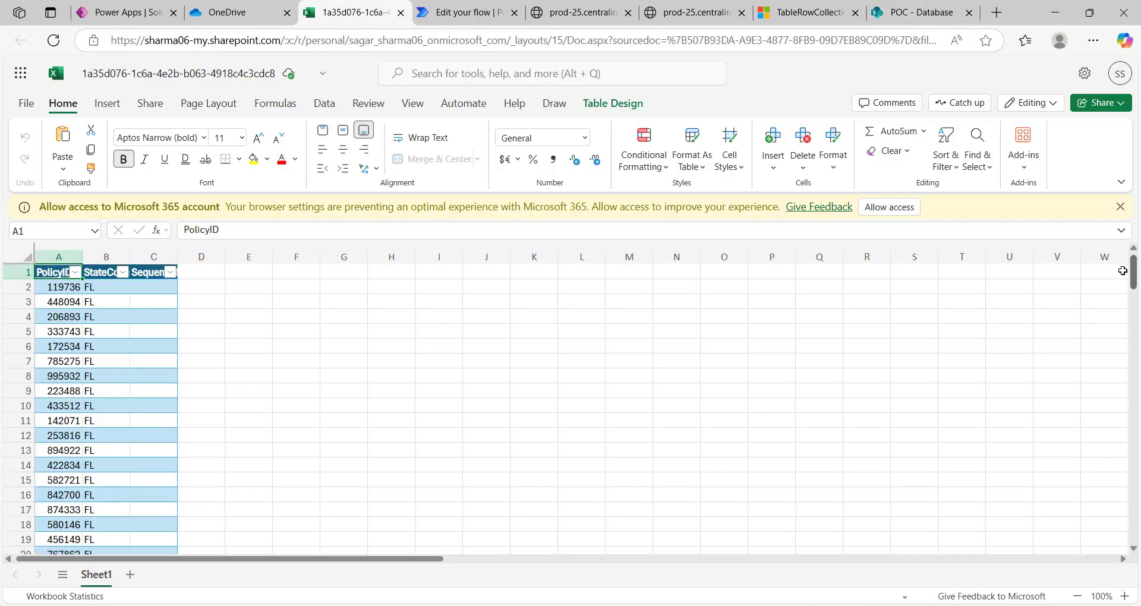
pyautogui.moveTo(1126, 266); pyautogui.dragTo(1130, 531)
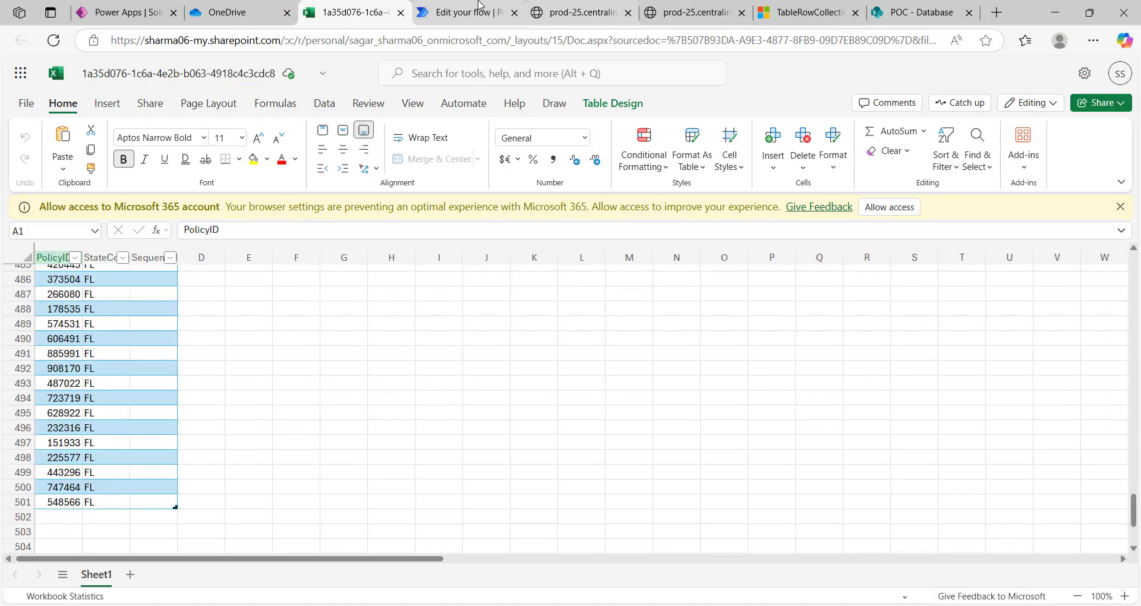
# Step: Return to the flow run in Power Automate and review each action's status and duration
pyautogui.click(477, 6)
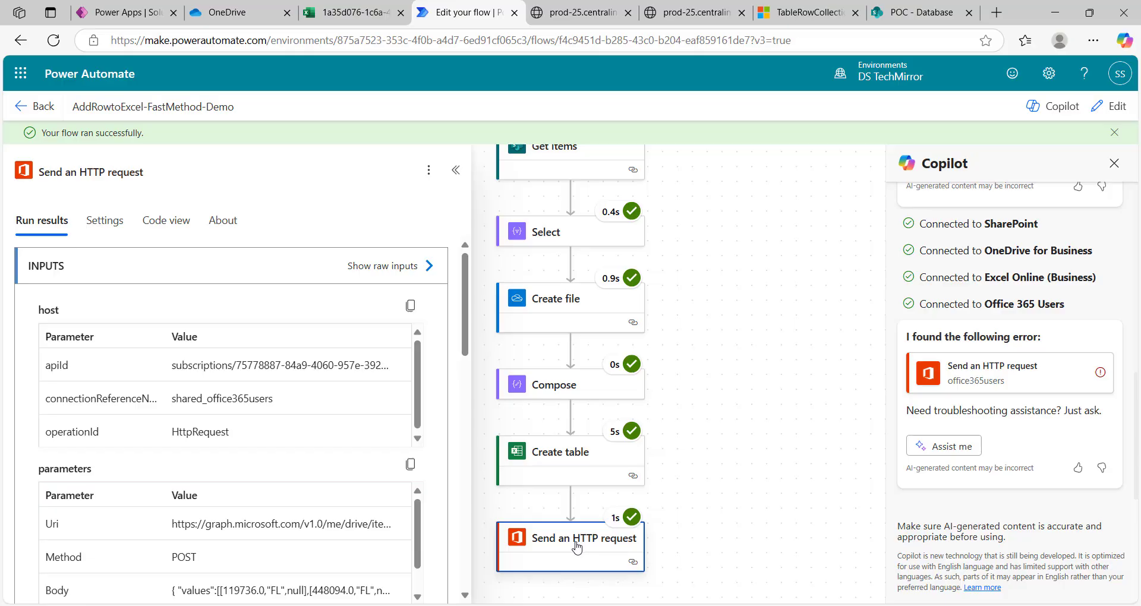
pyautogui.click(455, 170)
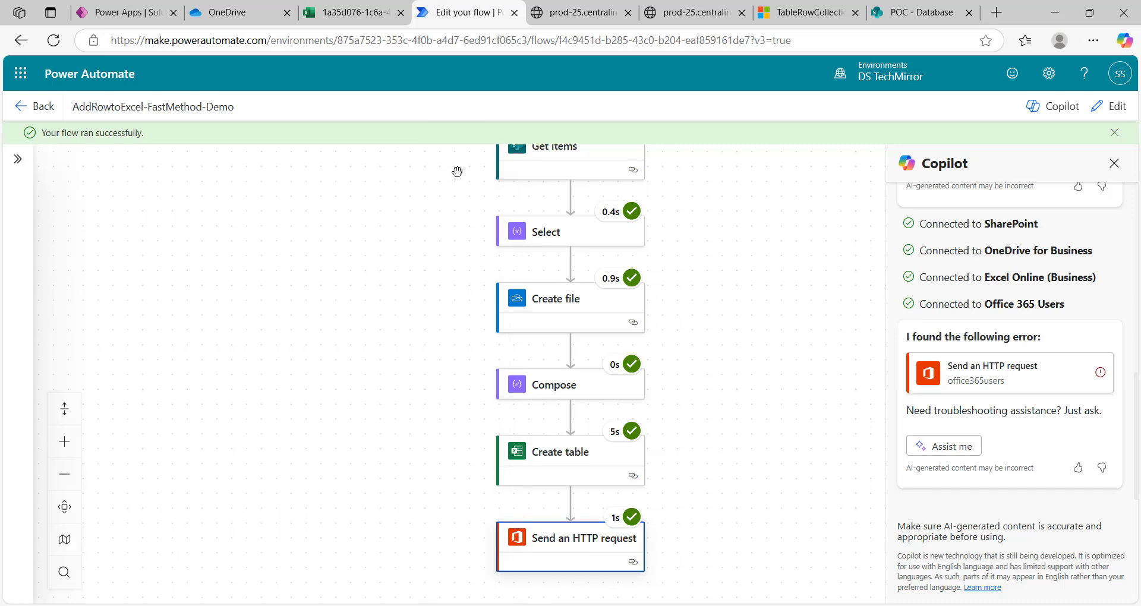
pyautogui.scroll(3, 699, 295)
pyautogui.scroll(3, 699, 296)
pyautogui.scroll(-2, 699, 296)
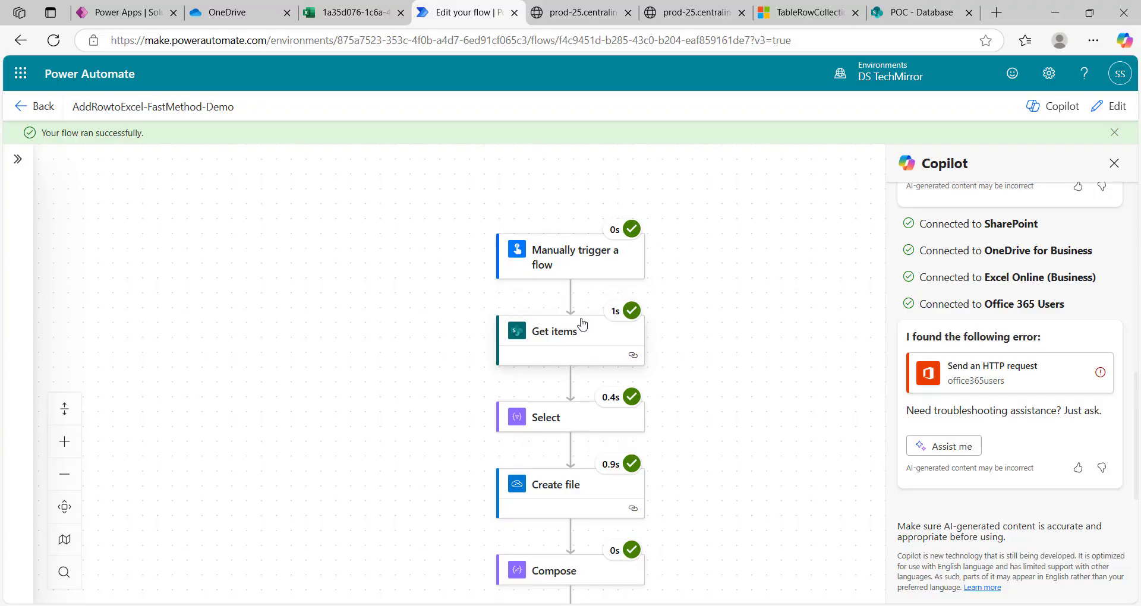
pyautogui.scroll(-1, 712, 299)
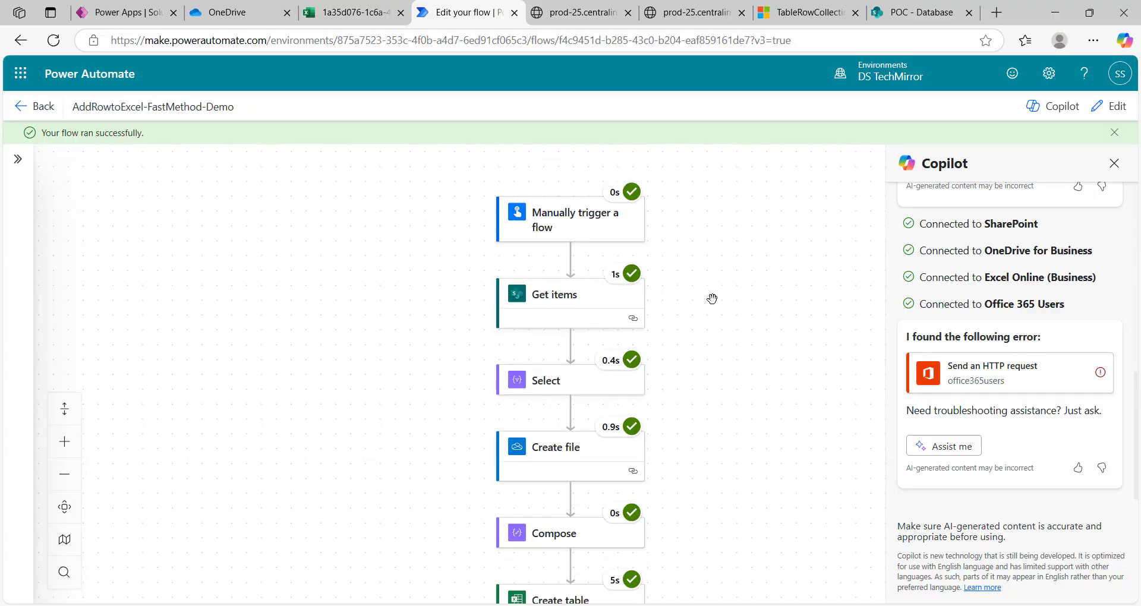
# Step: Reopen the flow for editing and review the parameters of the Select and Create file actions
pyautogui.click(572, 386)
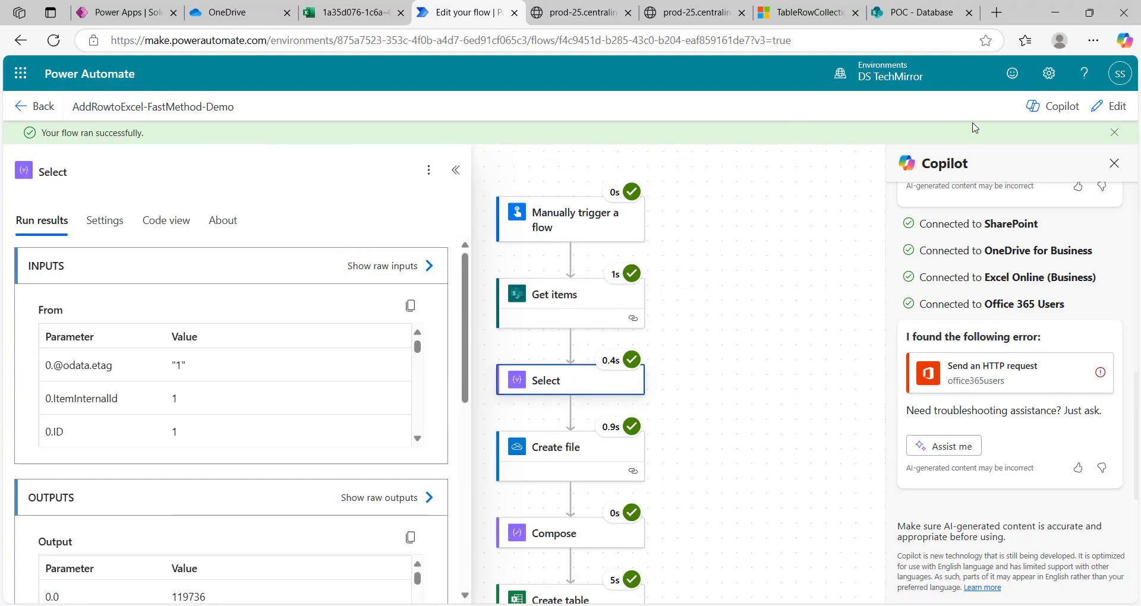
pyautogui.click(1110, 106)
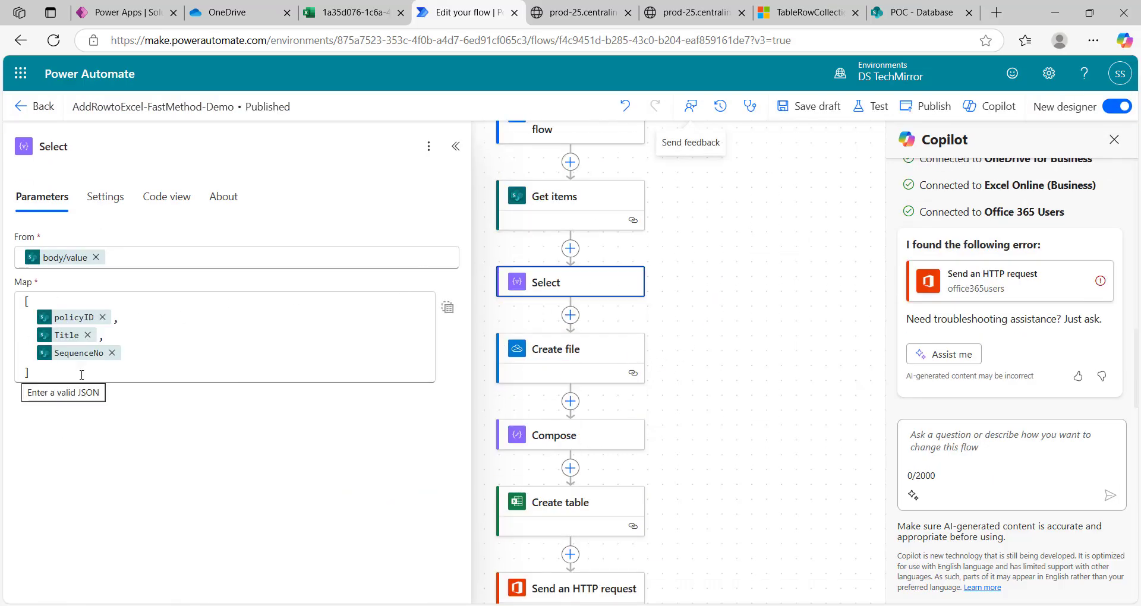
pyautogui.click(599, 346)
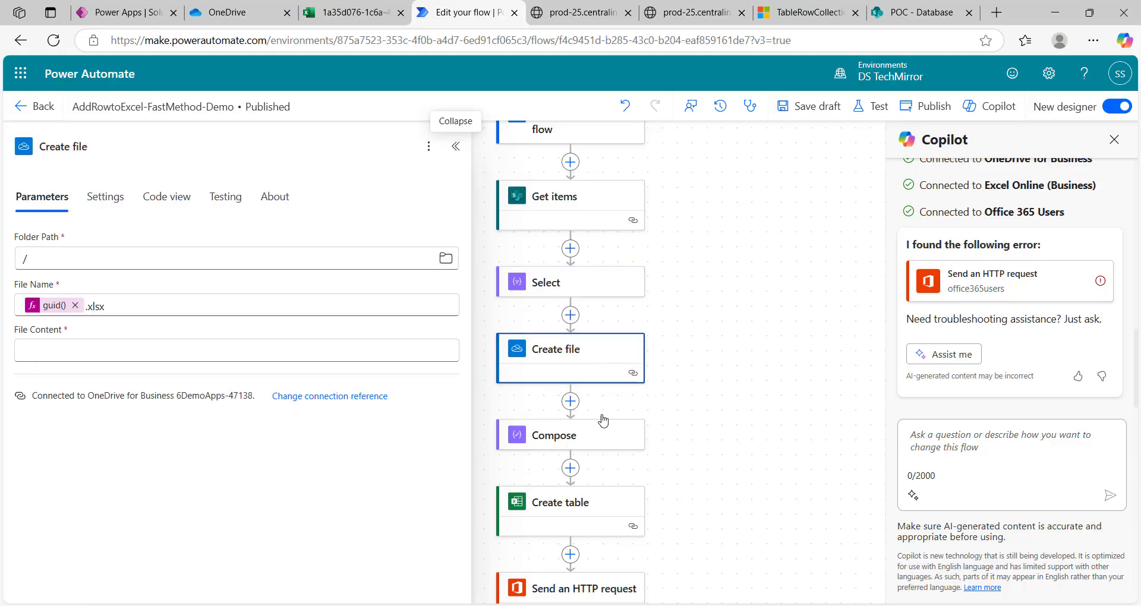
# Step: Review the split expression in the Compose action's inputs and close it without editing
pyautogui.scroll(-1, 683, 399)
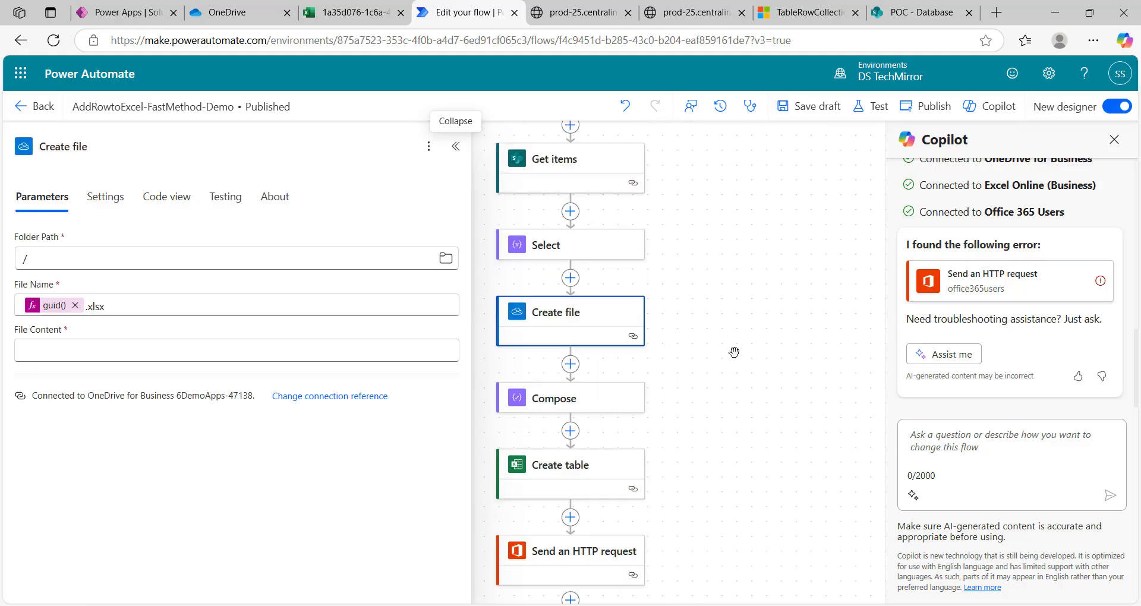
pyautogui.click(597, 403)
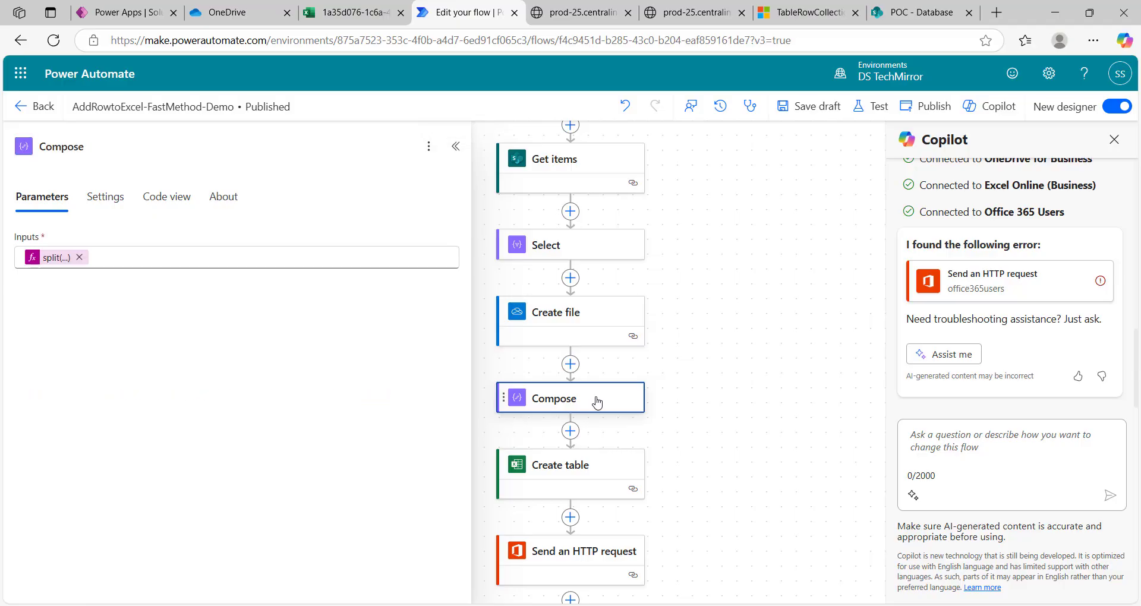
pyautogui.click(50, 259)
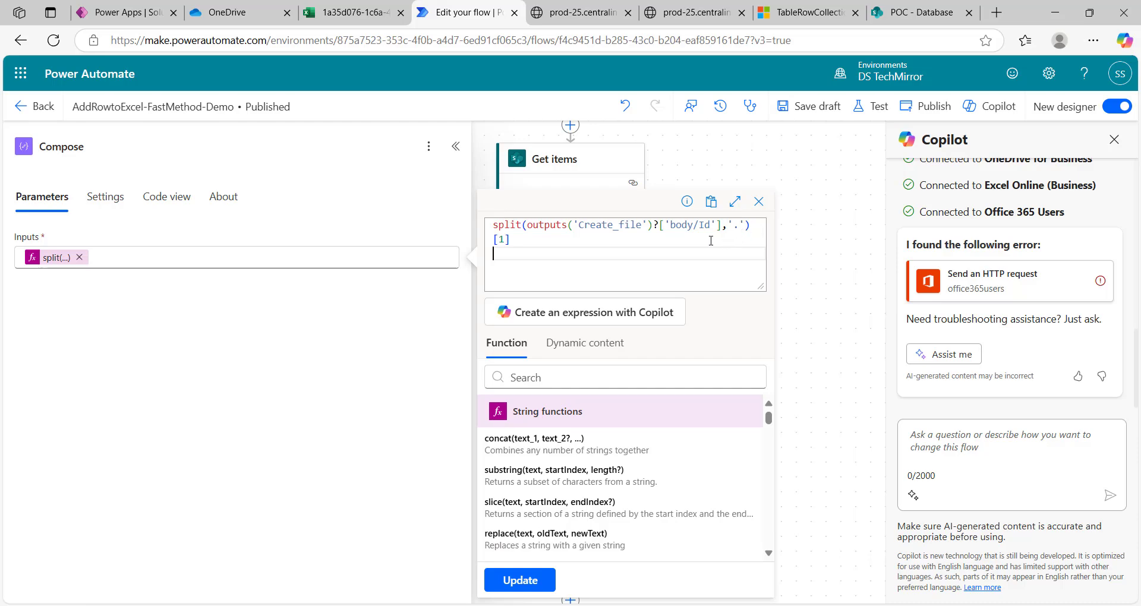
pyautogui.click(758, 202)
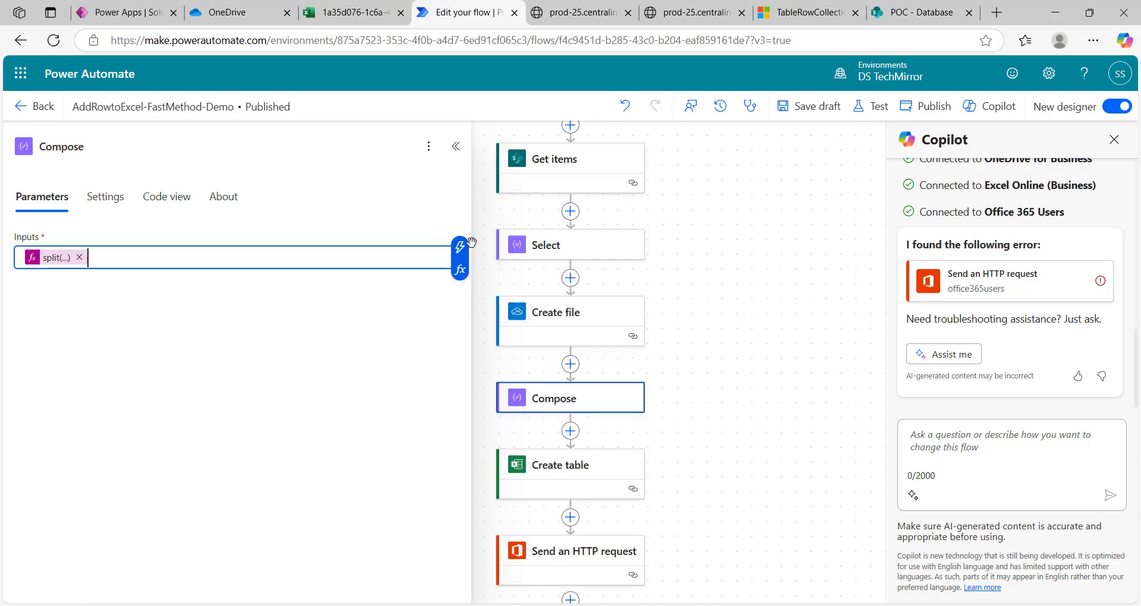
pyautogui.click(456, 146)
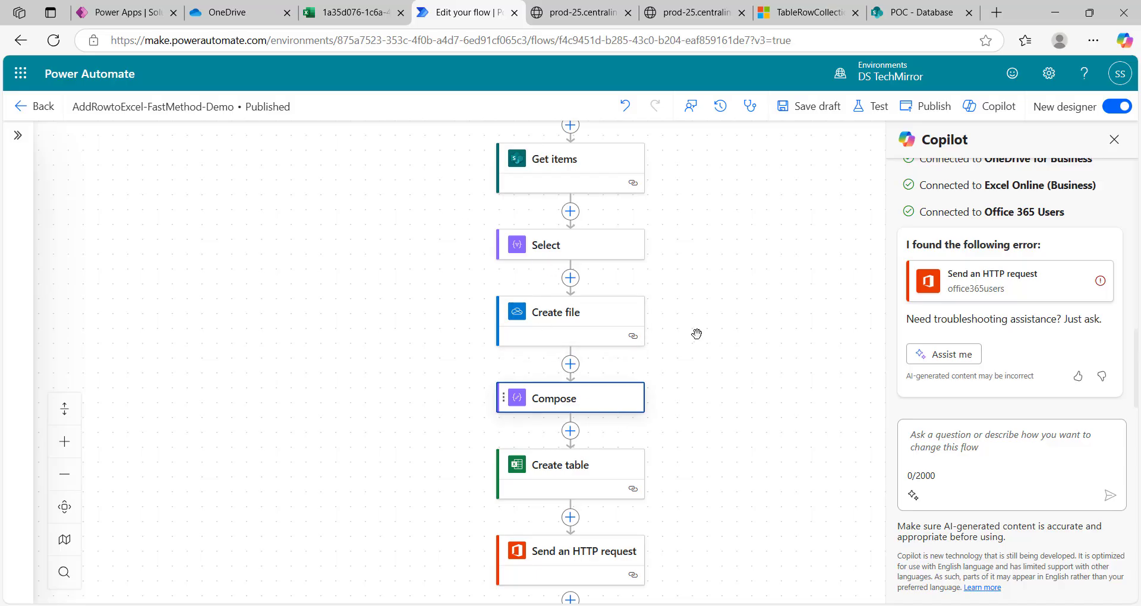
# Step: Review the Send an HTTP request action's parameters and inspect the table title reference in its URI
pyautogui.scroll(-3, 683, 347)
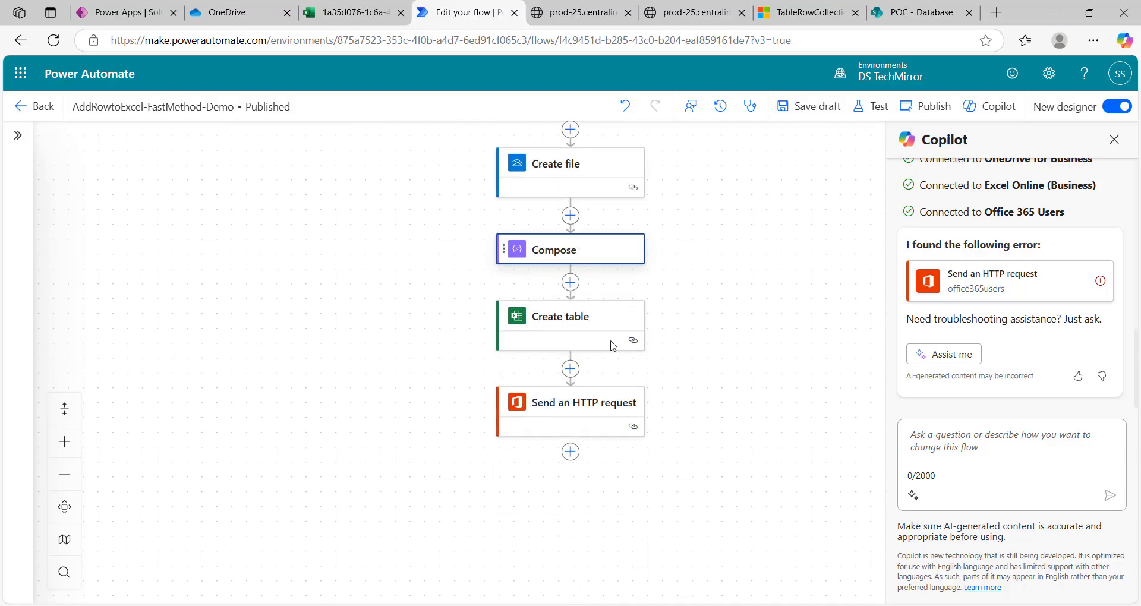
pyautogui.click(601, 403)
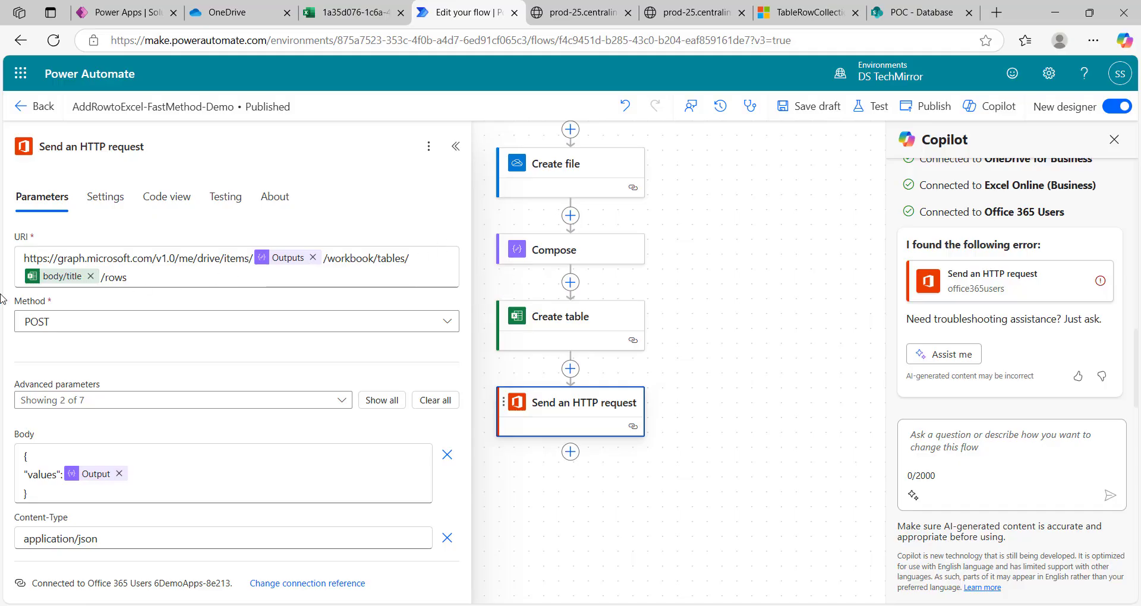
pyautogui.moveTo(52, 284)
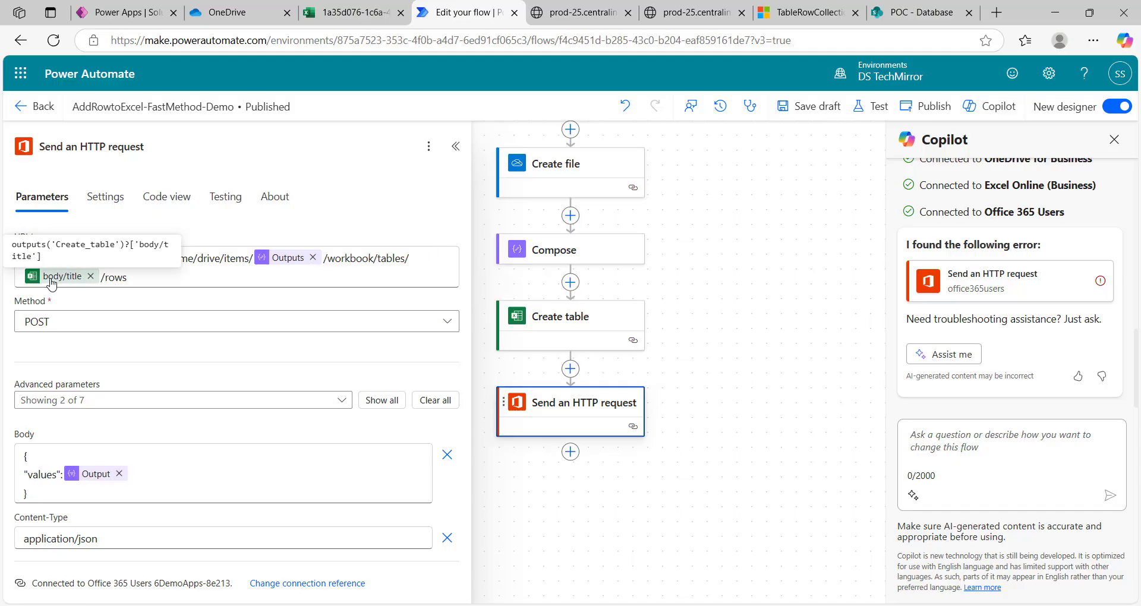